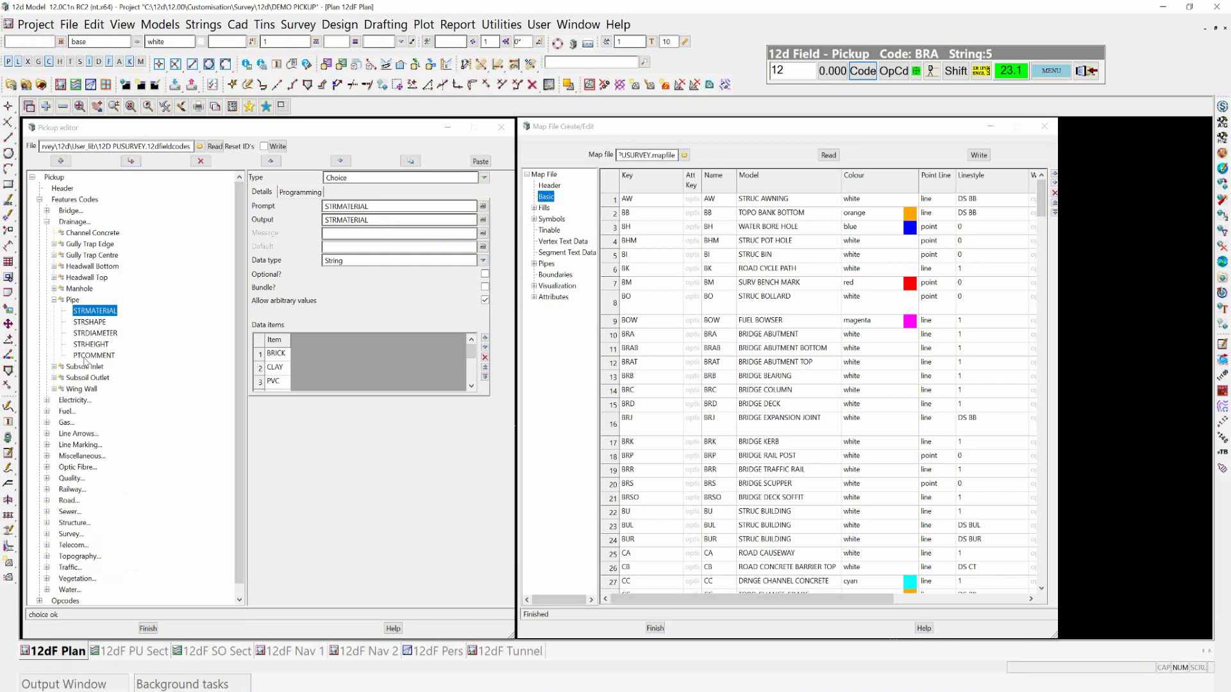
# - Examine the available entry types and the full list of data items for the drainage Pipe's STRMATERIAL attribute
pyautogui.click(484, 179)
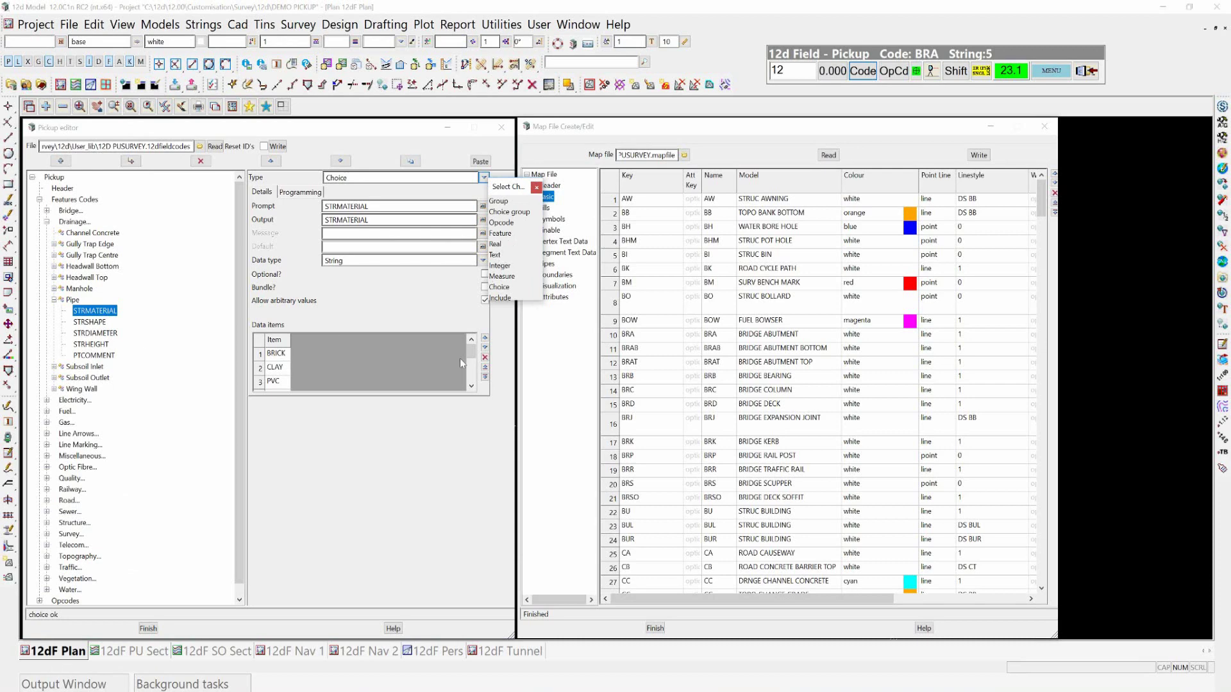
pyautogui.click(536, 189)
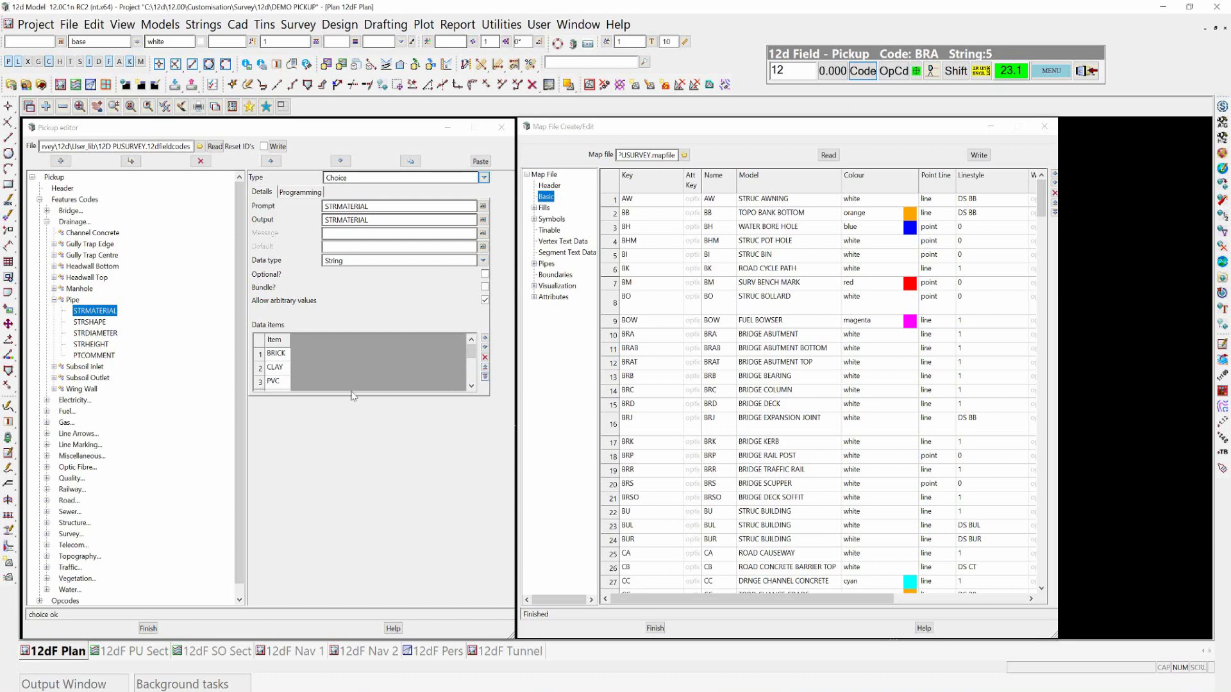
pyautogui.click(472, 387)
pyautogui.click(472, 387)
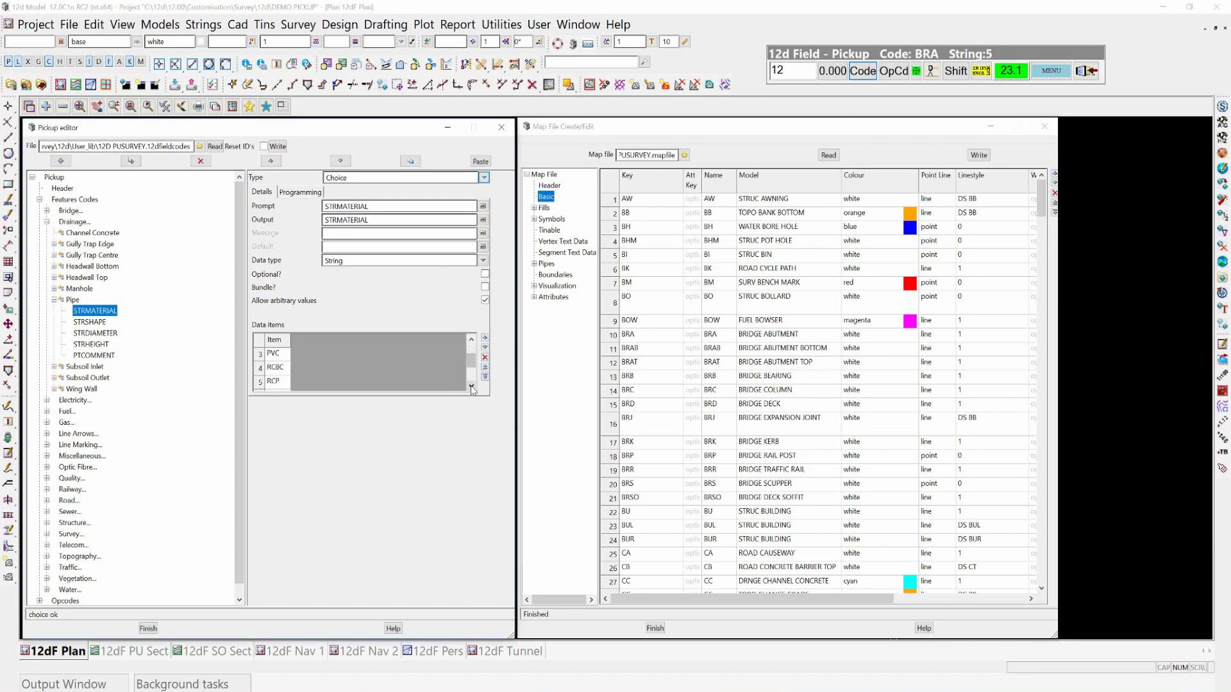
pyautogui.click(472, 388)
pyautogui.click(472, 387)
pyautogui.click(472, 387)
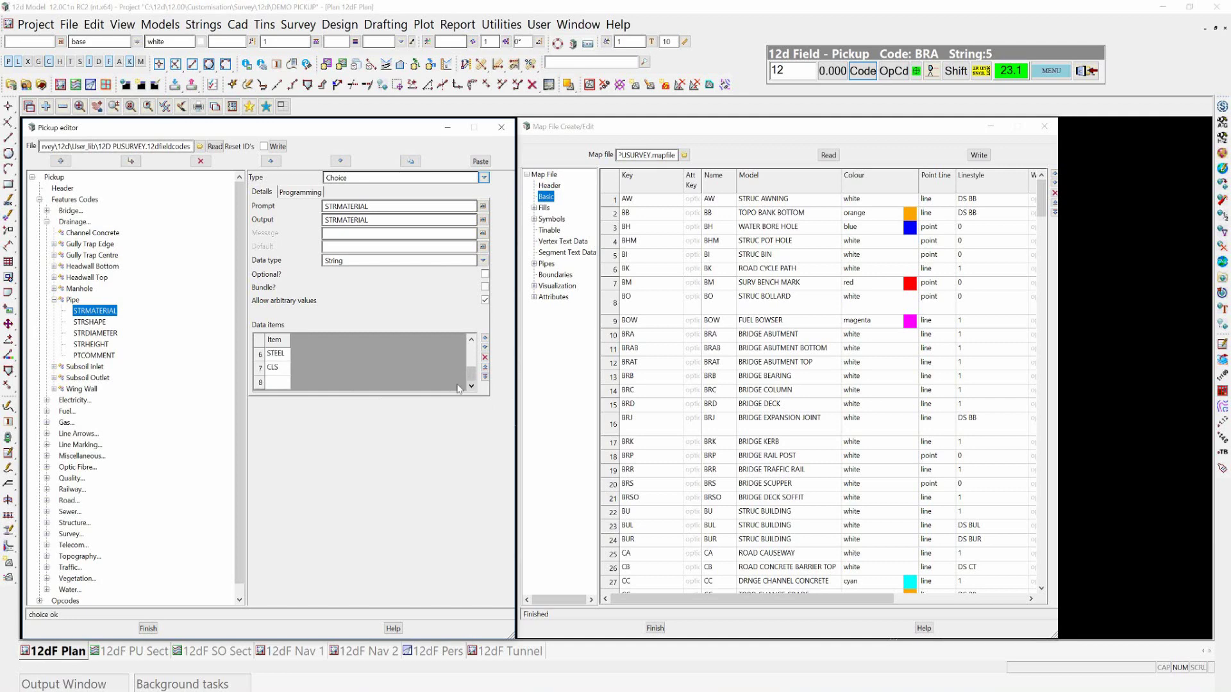
# - Inspect the Pipe's STRSHAPE choices and look through the map file's basic entries for the SW drainage pipe code
pyautogui.click(94, 323)
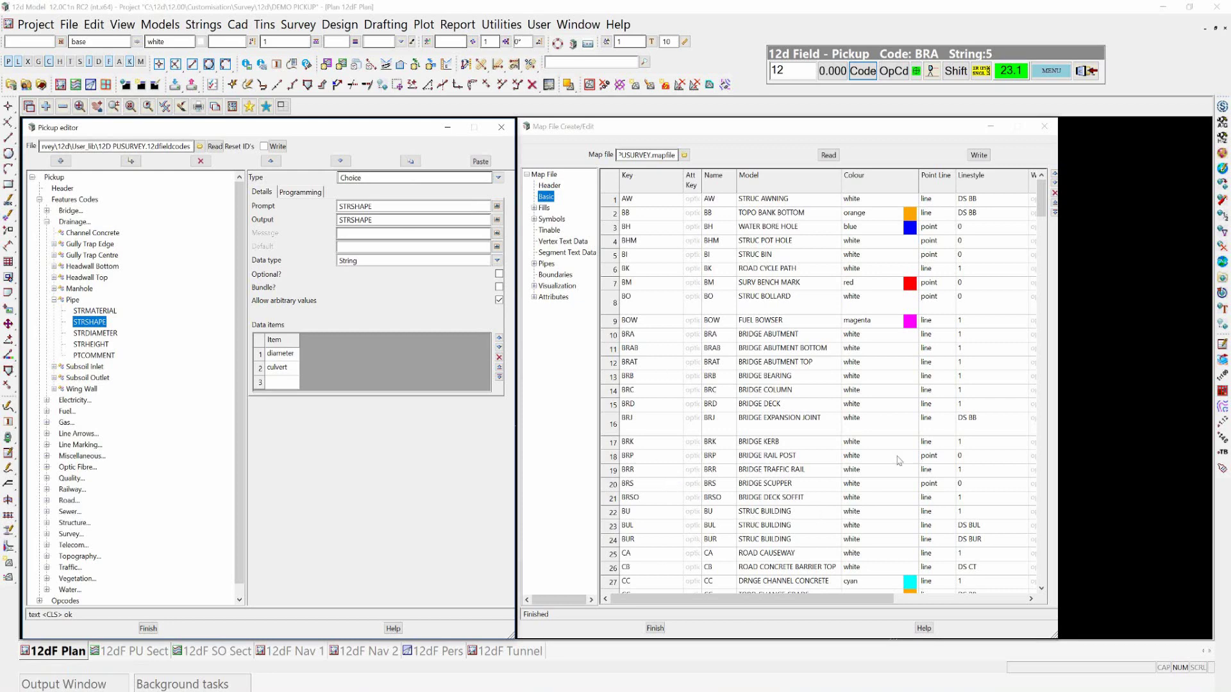
pyautogui.scroll(-5, 667, 400)
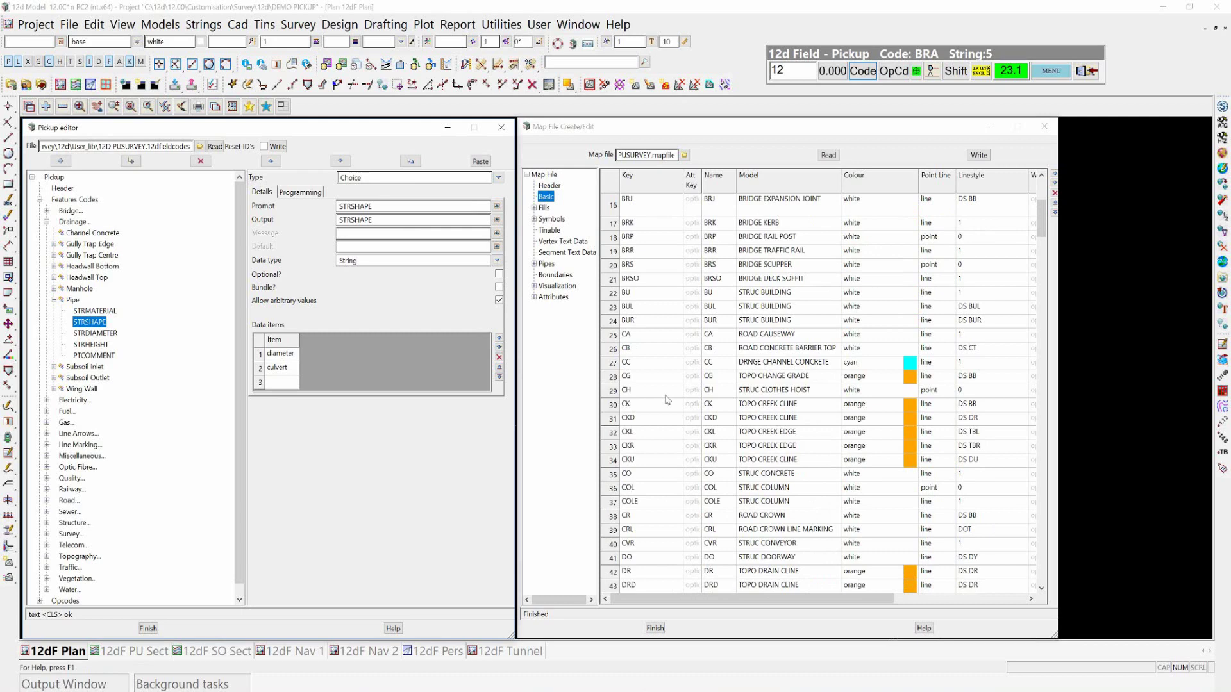
pyautogui.scroll(-5, 667, 400)
pyautogui.scroll(-12, 671, 402)
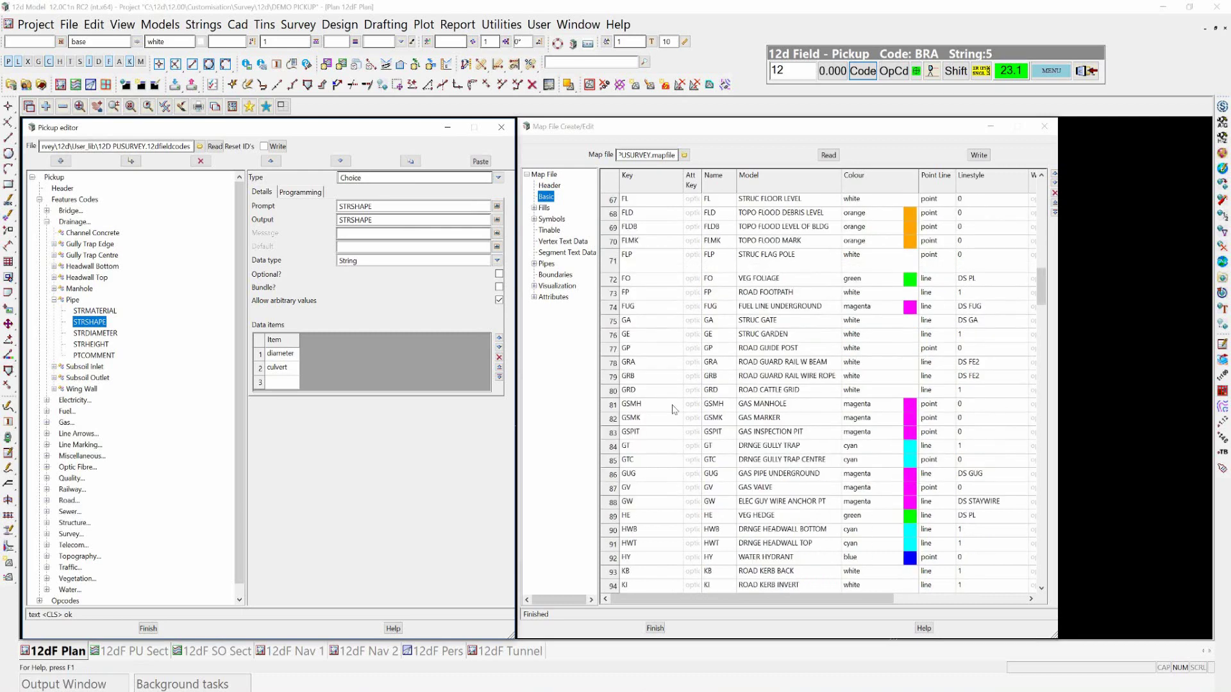
pyautogui.scroll(-17, 674, 410)
pyautogui.scroll(-19, 674, 410)
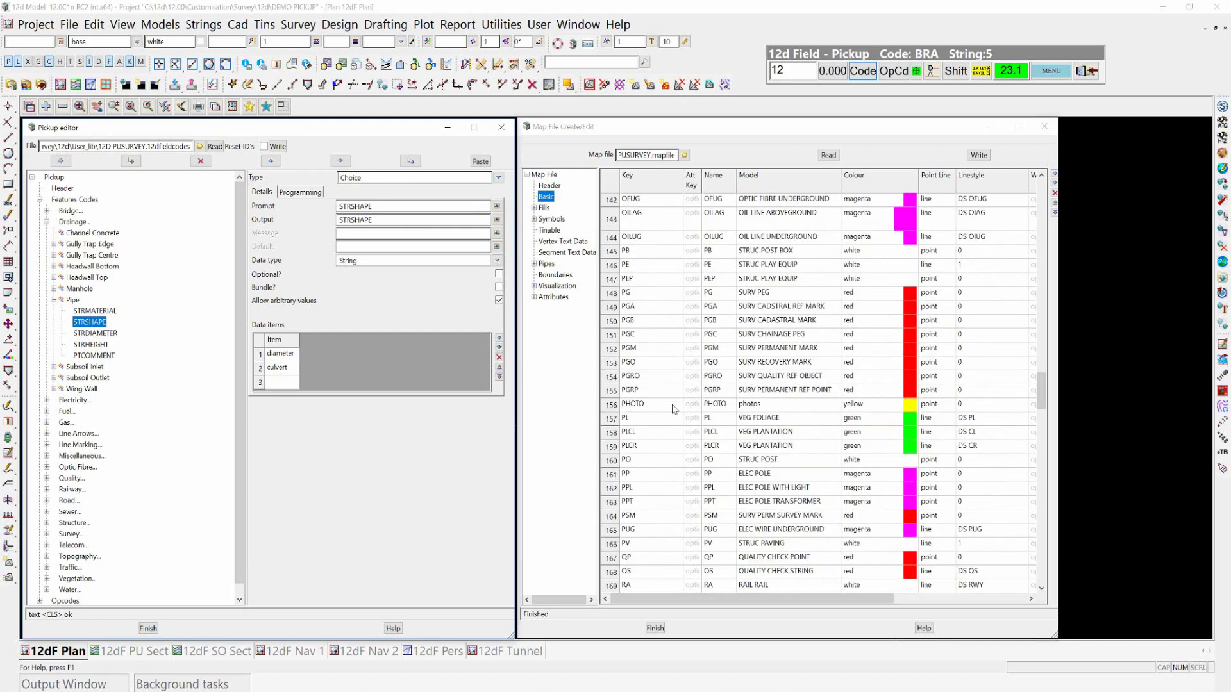
pyautogui.scroll(-6, 675, 409)
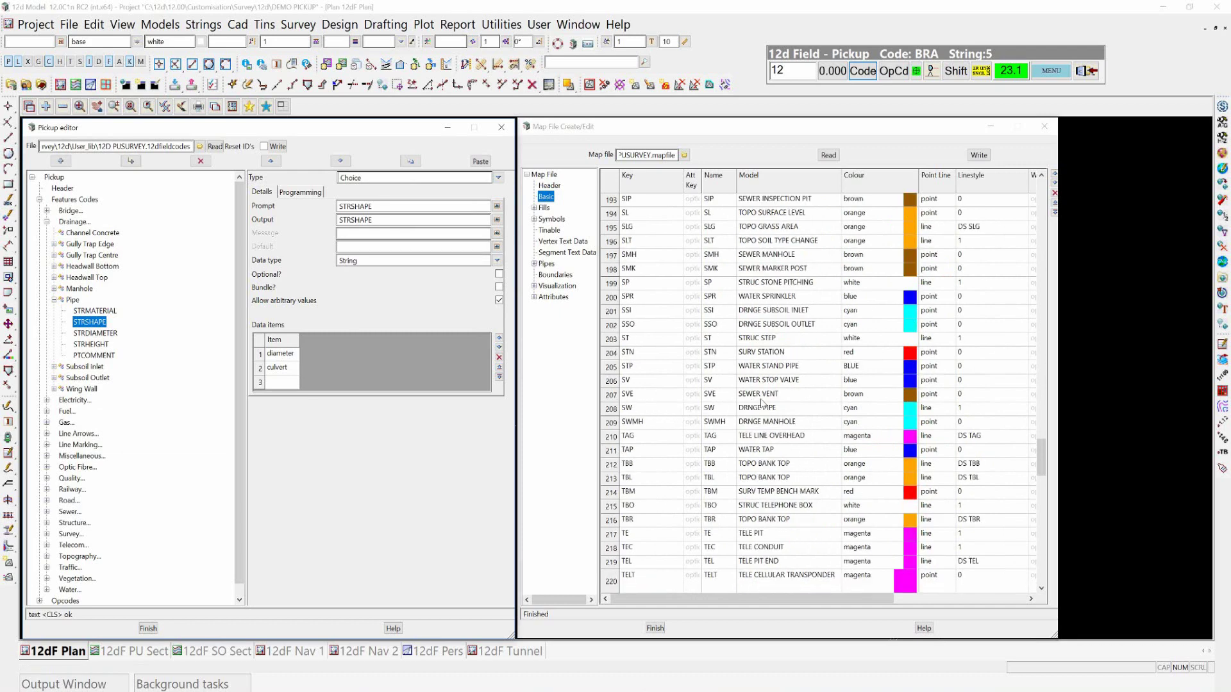
# - Open the map file's string pipe definitions and compare the SW rows and their attribute keys with the Pipe feature's output code
pyautogui.click(535, 264)
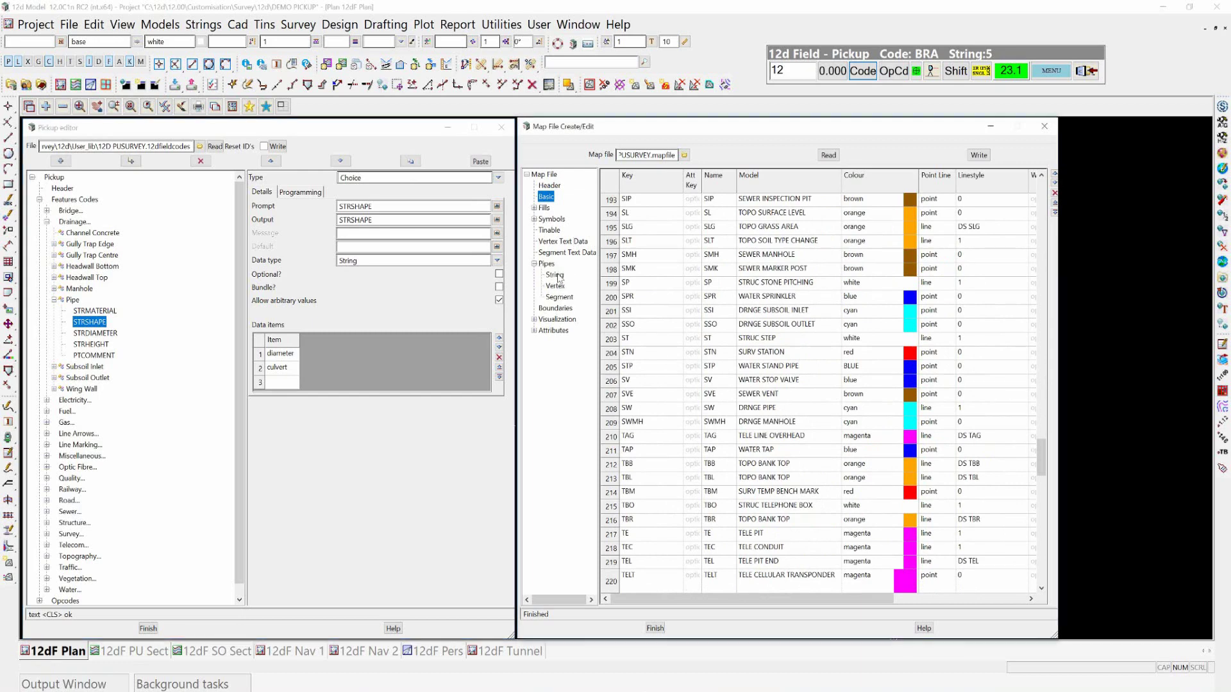
pyautogui.click(555, 275)
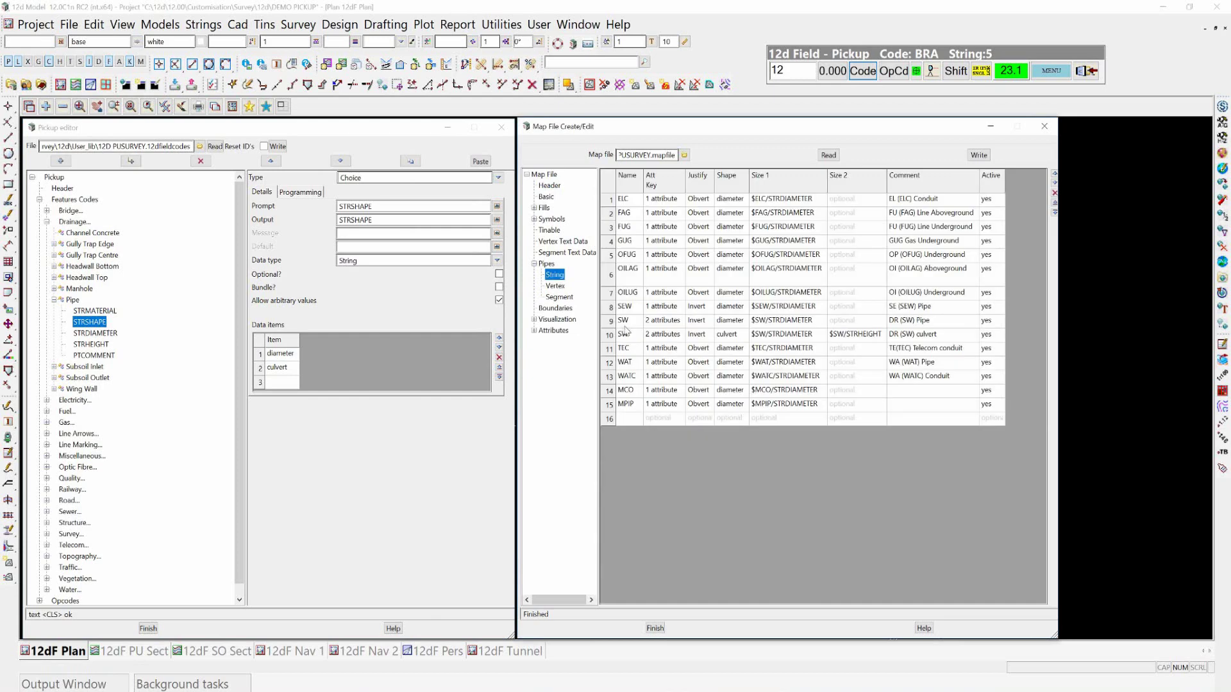
pyautogui.click(72, 300)
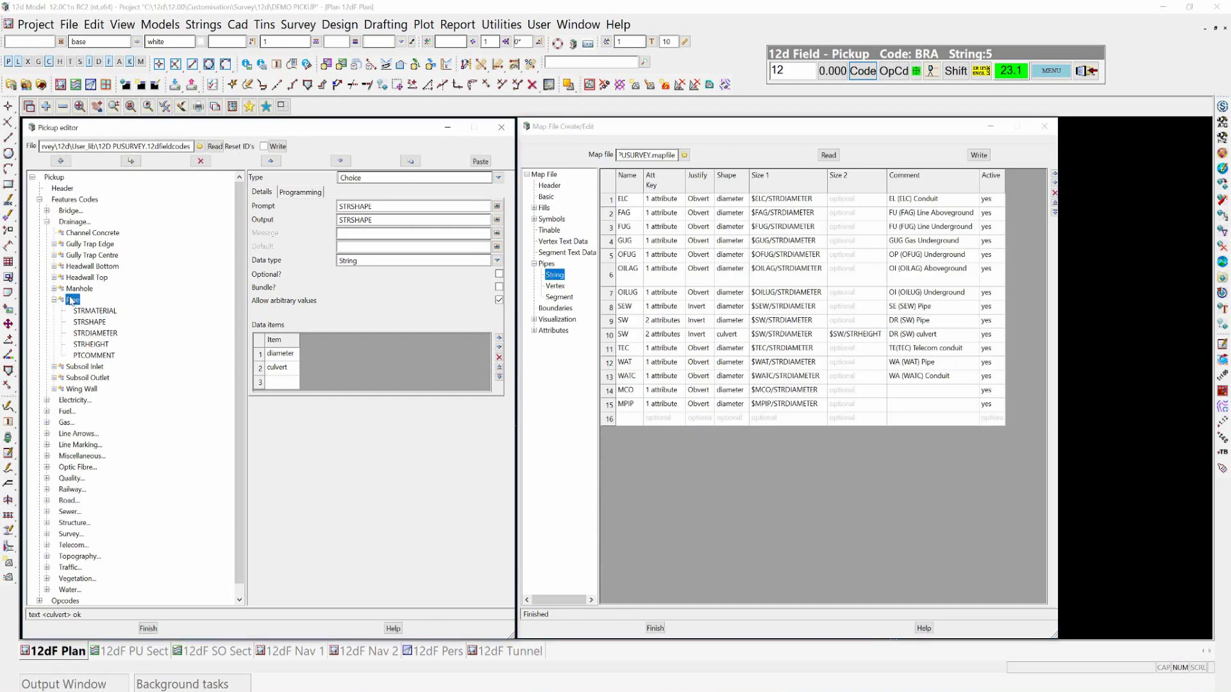
pyautogui.click(345, 221)
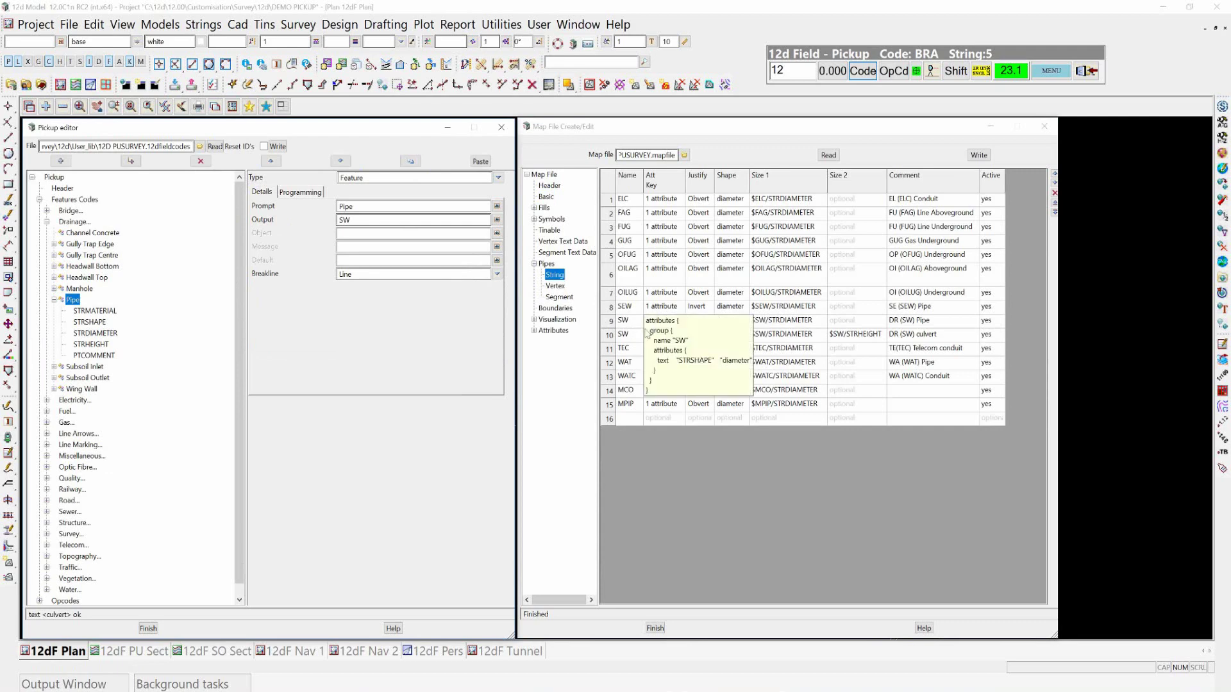
pyautogui.moveTo(657, 324)
pyautogui.moveTo(665, 348)
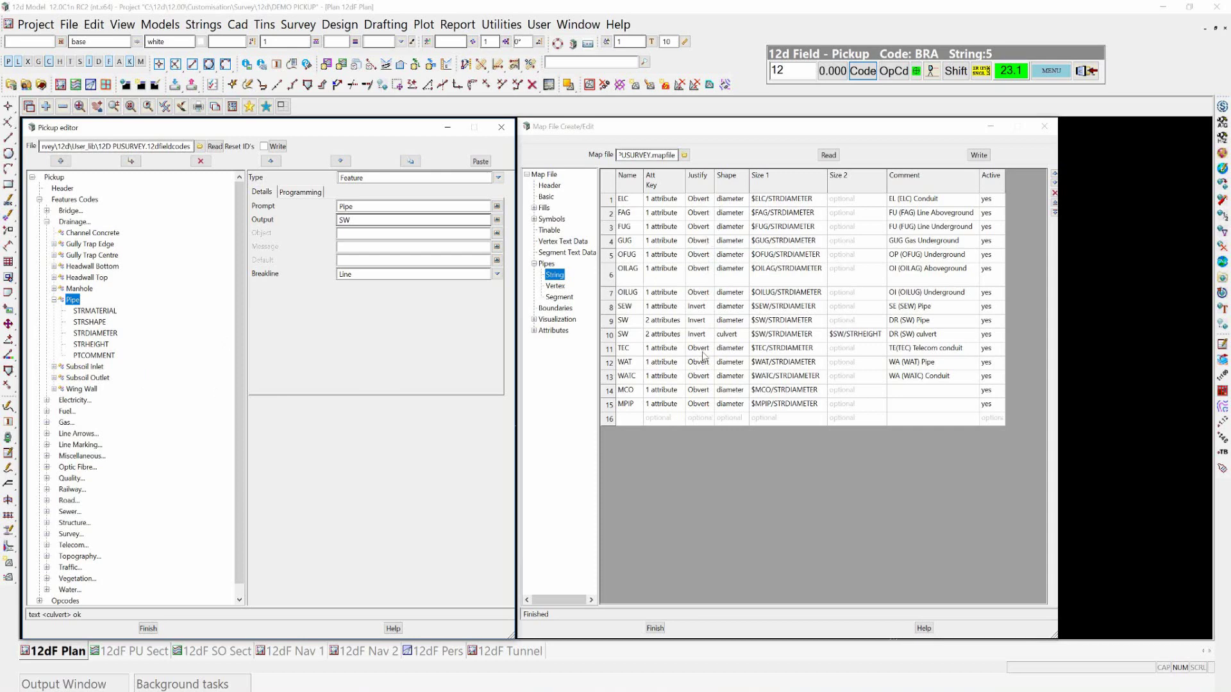
pyautogui.click(590, 389)
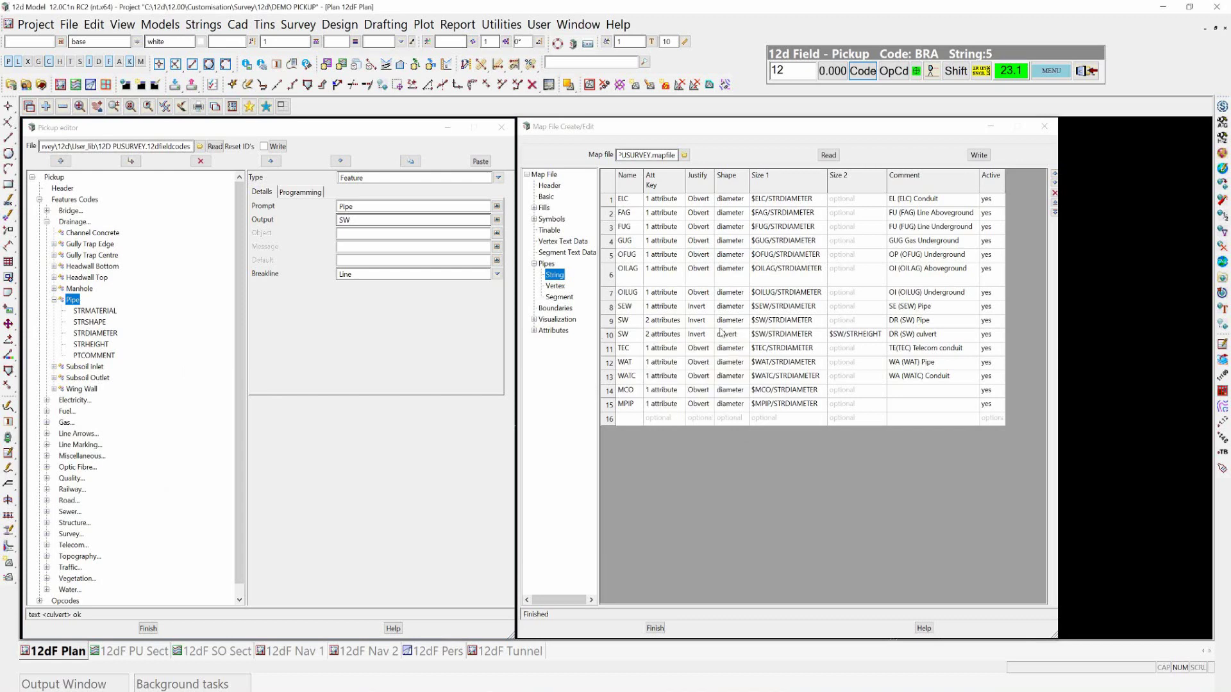
# - Review the Pipe's STRSHAPE, STRDIAMETER, STRHEIGHT and PTCOMMENT attribute settings, including the types available for PTCOMMENT
pyautogui.click(89, 321)
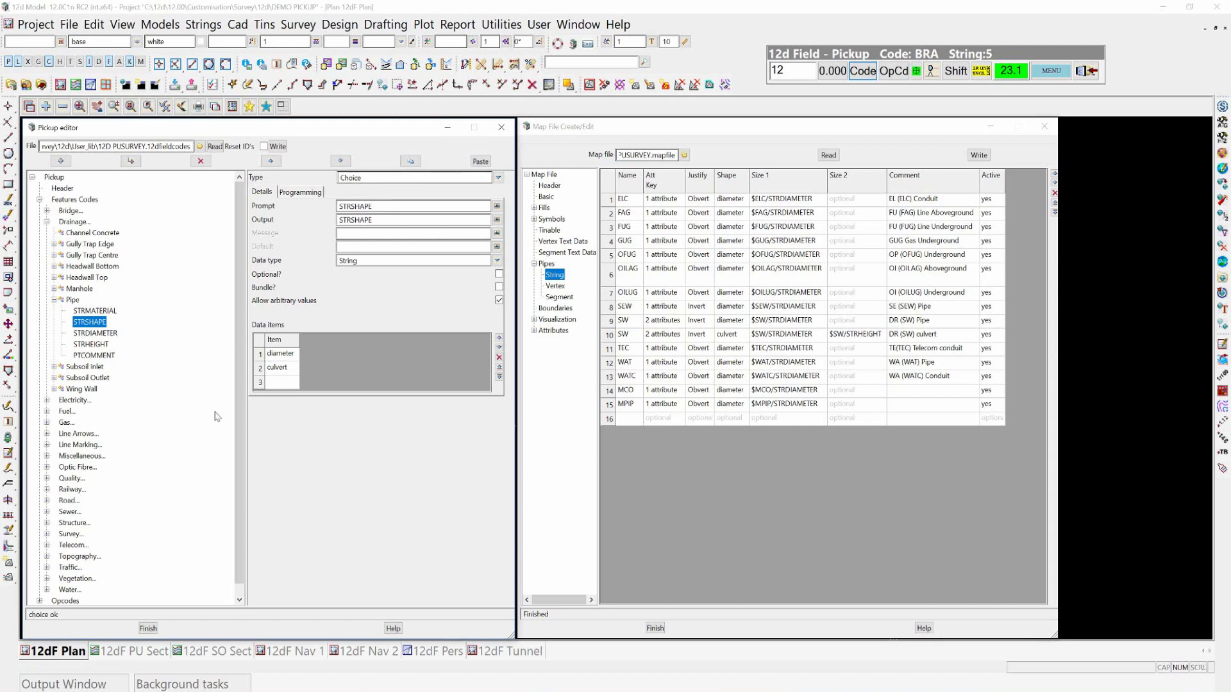
pyautogui.click(96, 335)
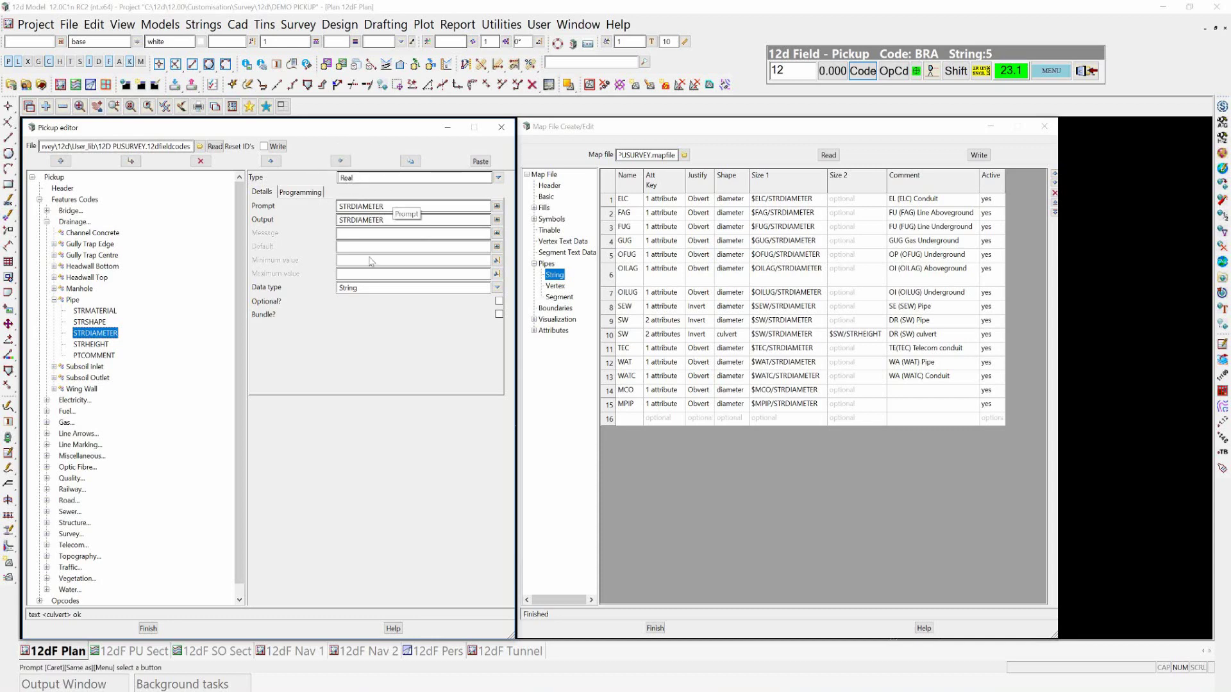
pyautogui.click(103, 346)
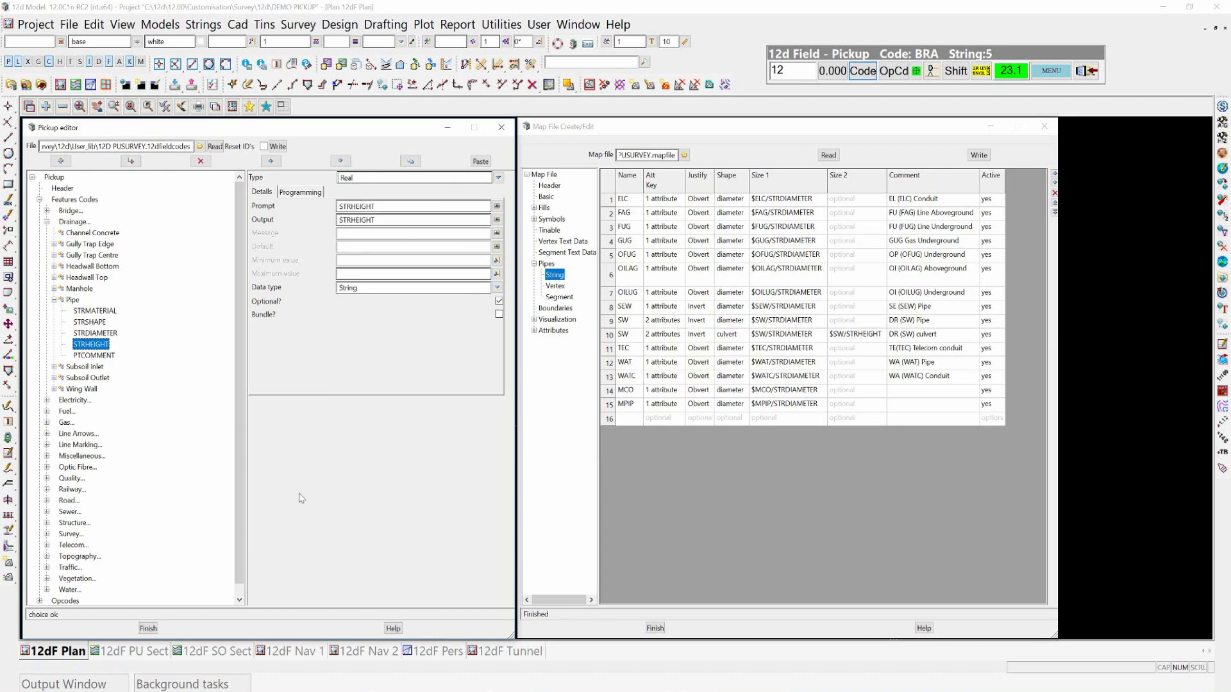
pyautogui.click(106, 356)
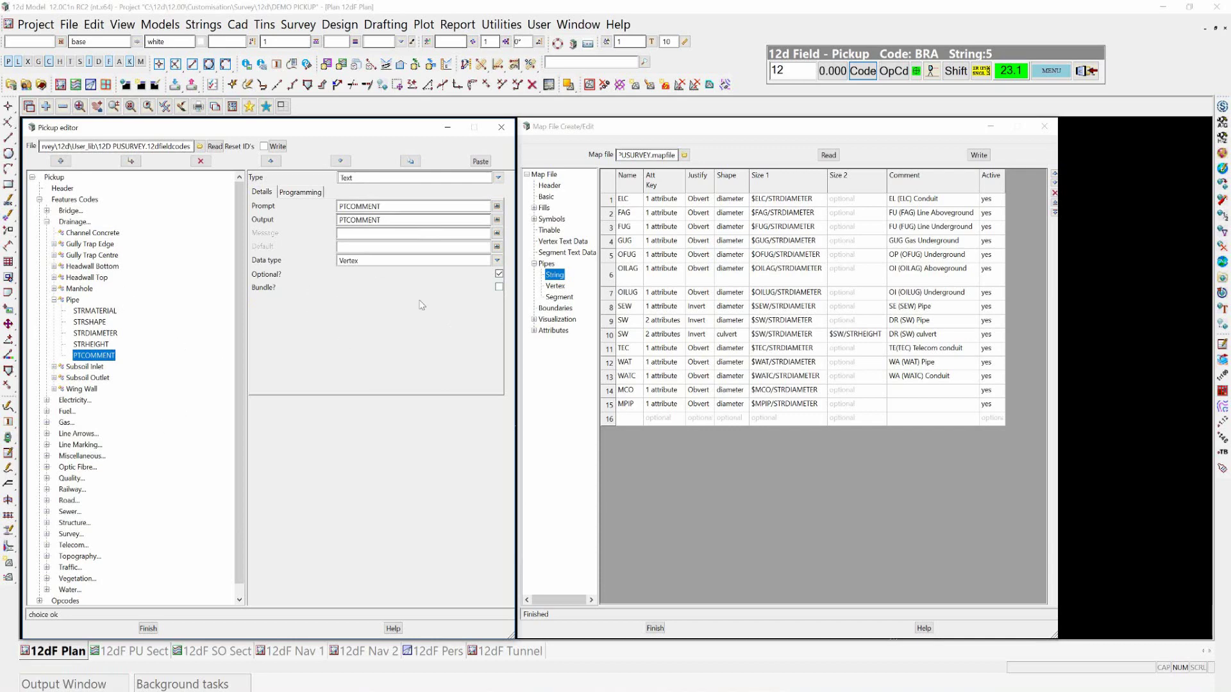
pyautogui.click(499, 179)
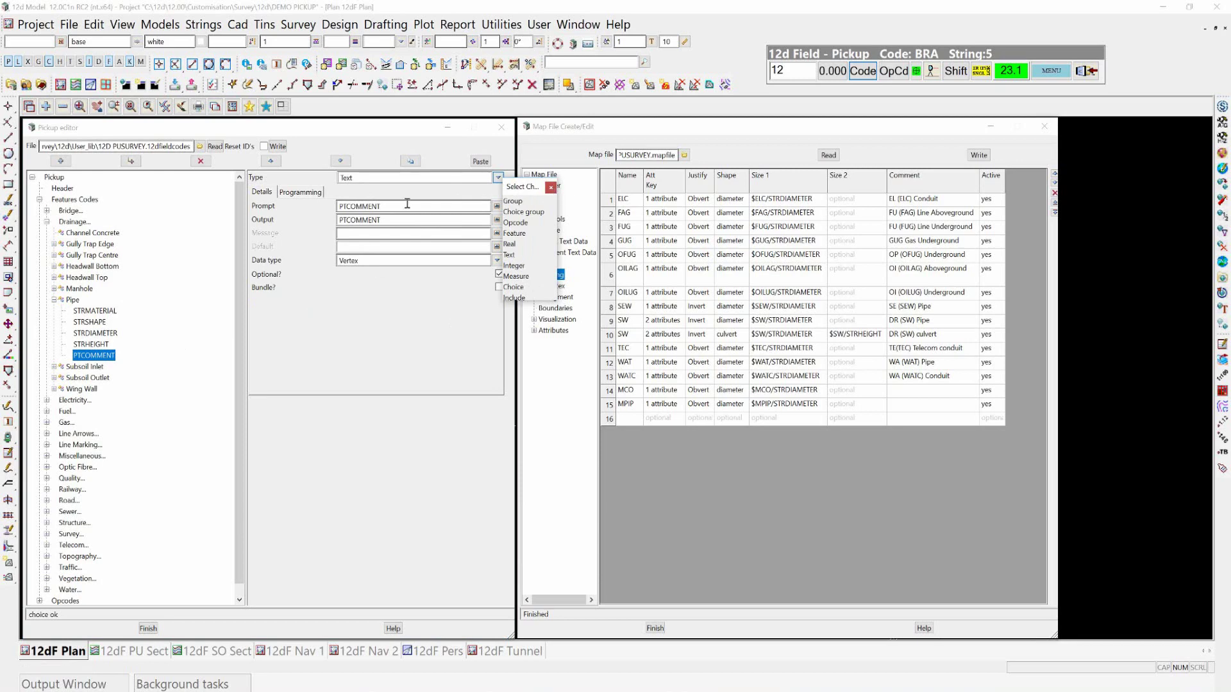
pyautogui.click(551, 188)
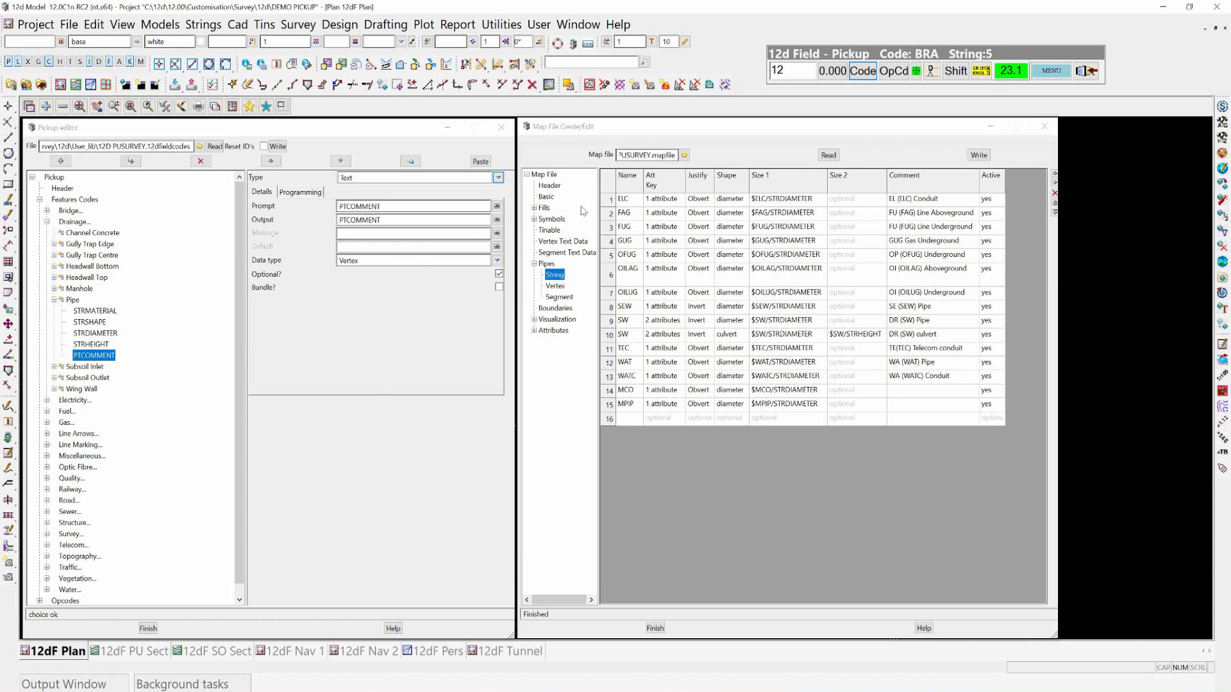
# - Look over the map file's basic entries, then return to the string pipe definitions and check the ELC conduit's justification
pyautogui.click(547, 197)
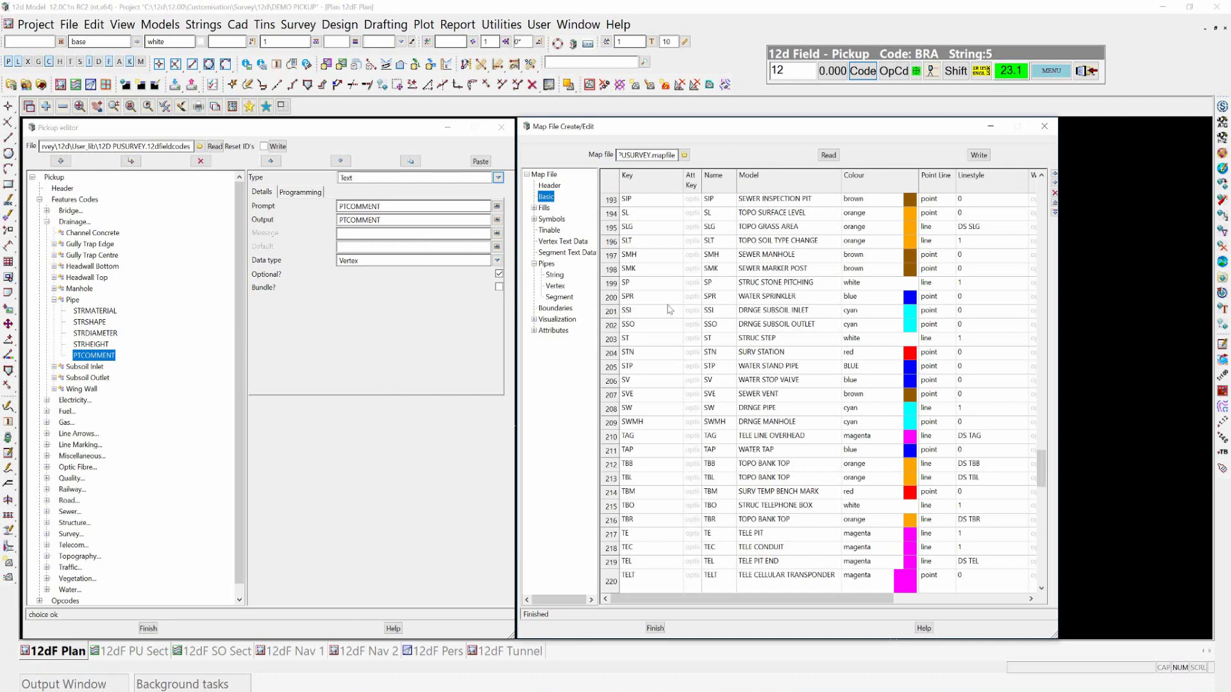
pyautogui.scroll(3, 670, 310)
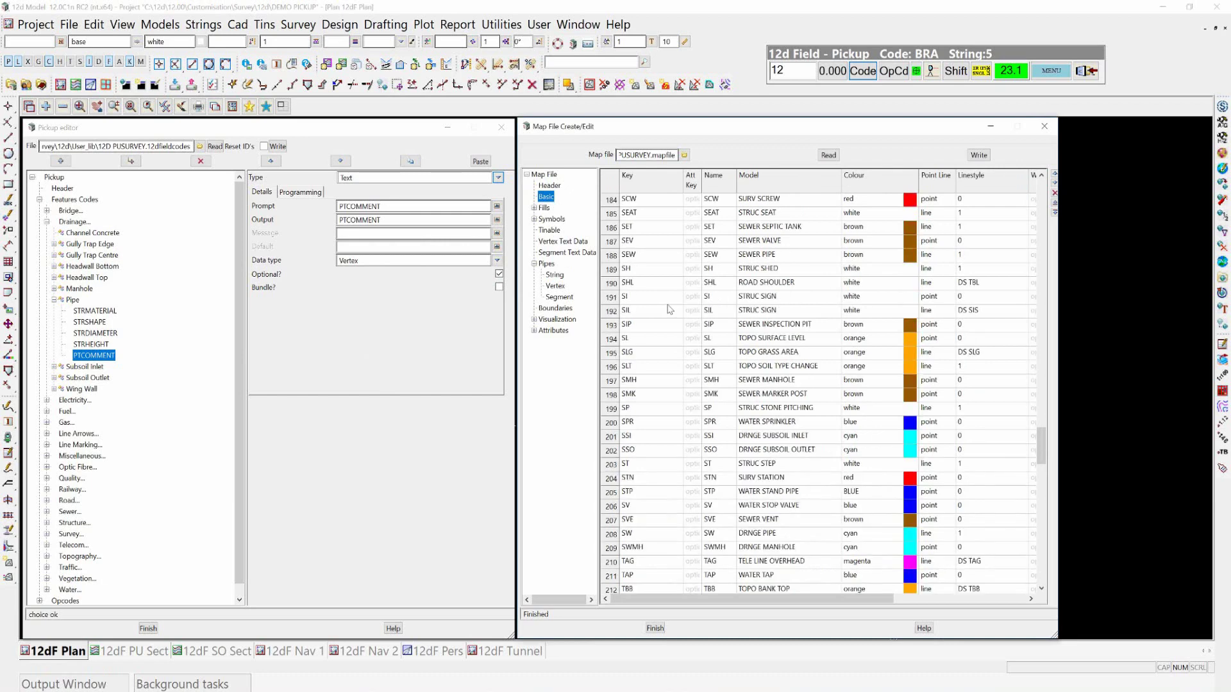
pyautogui.scroll(12, 671, 310)
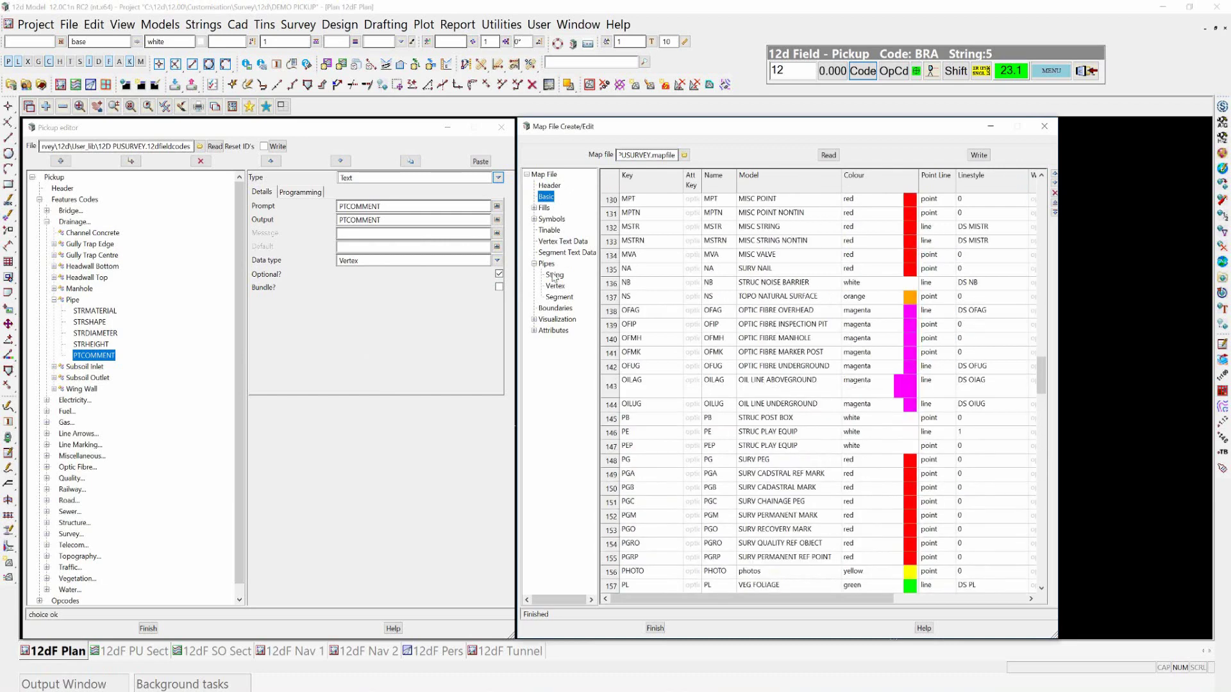
pyautogui.click(555, 274)
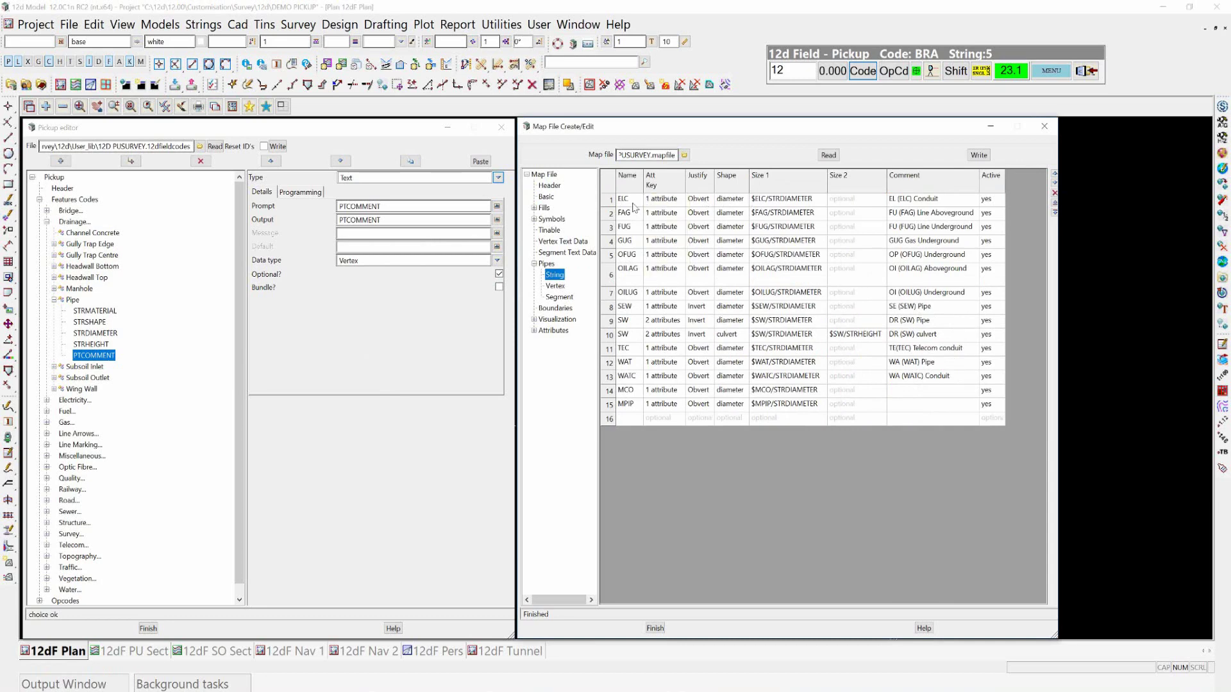
pyautogui.click(705, 200)
# - Expand Conduit Top under the Electricity feature codes and inspect its output code and STRMATERIAL attribute
pyautogui.click(46, 400)
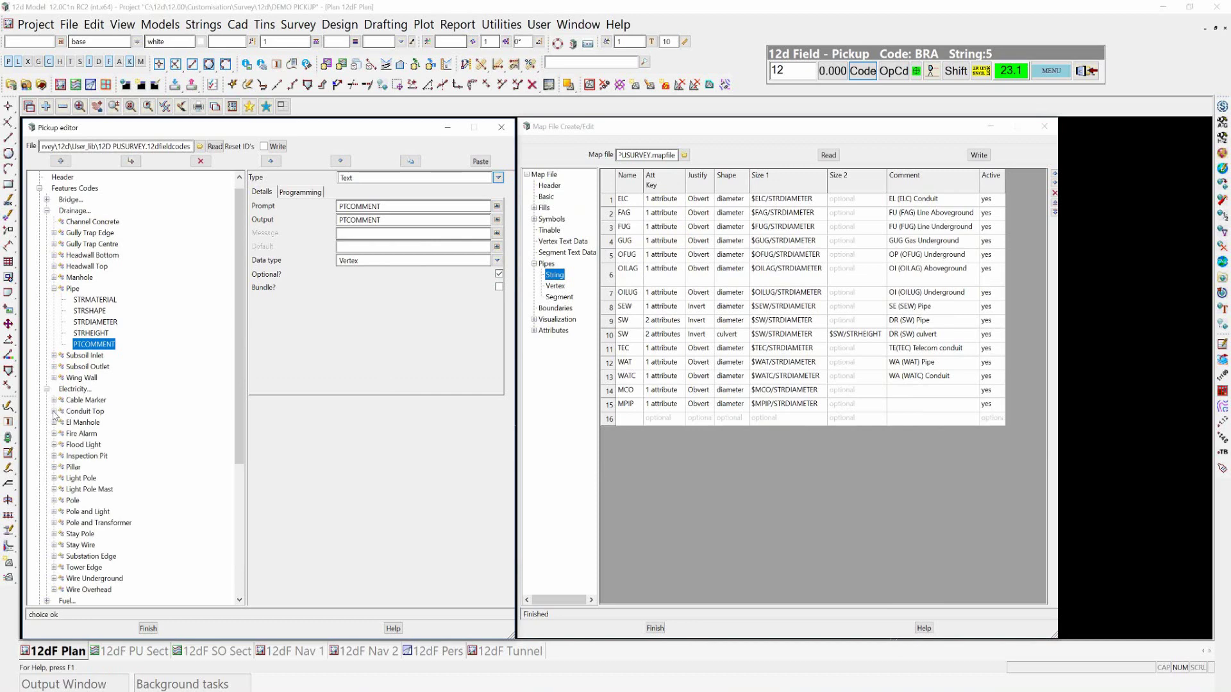
pyautogui.click(54, 411)
pyautogui.click(85, 411)
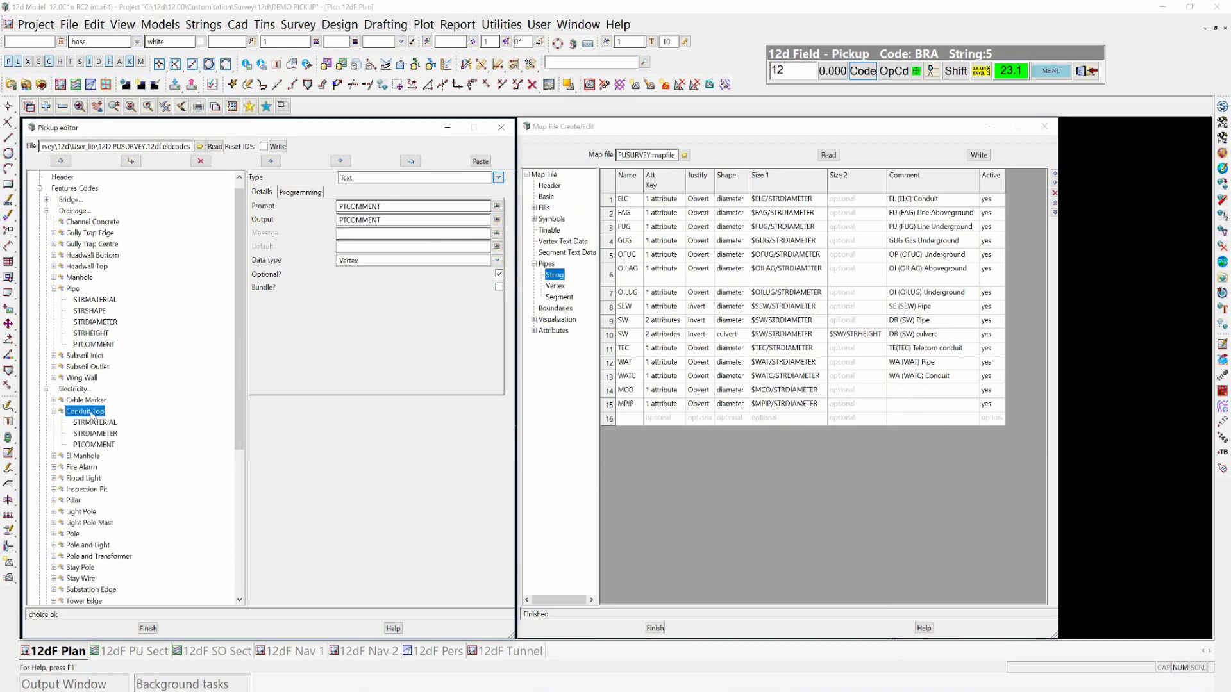
pyautogui.click(91, 414)
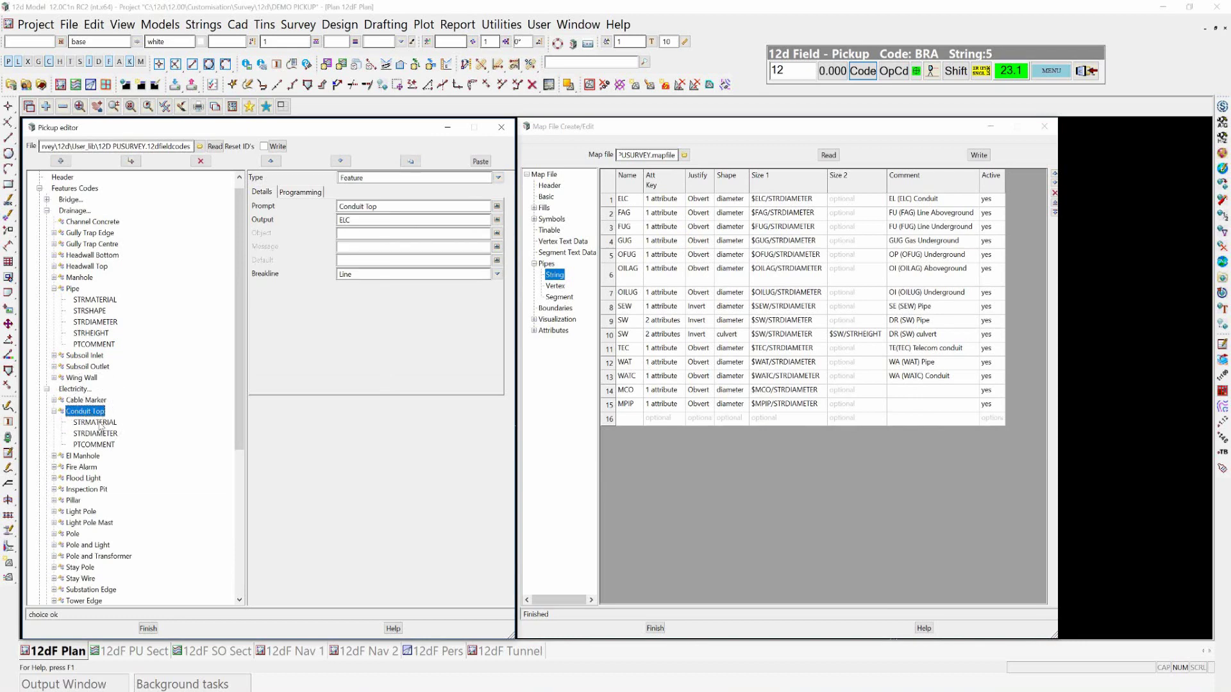
pyautogui.click(96, 423)
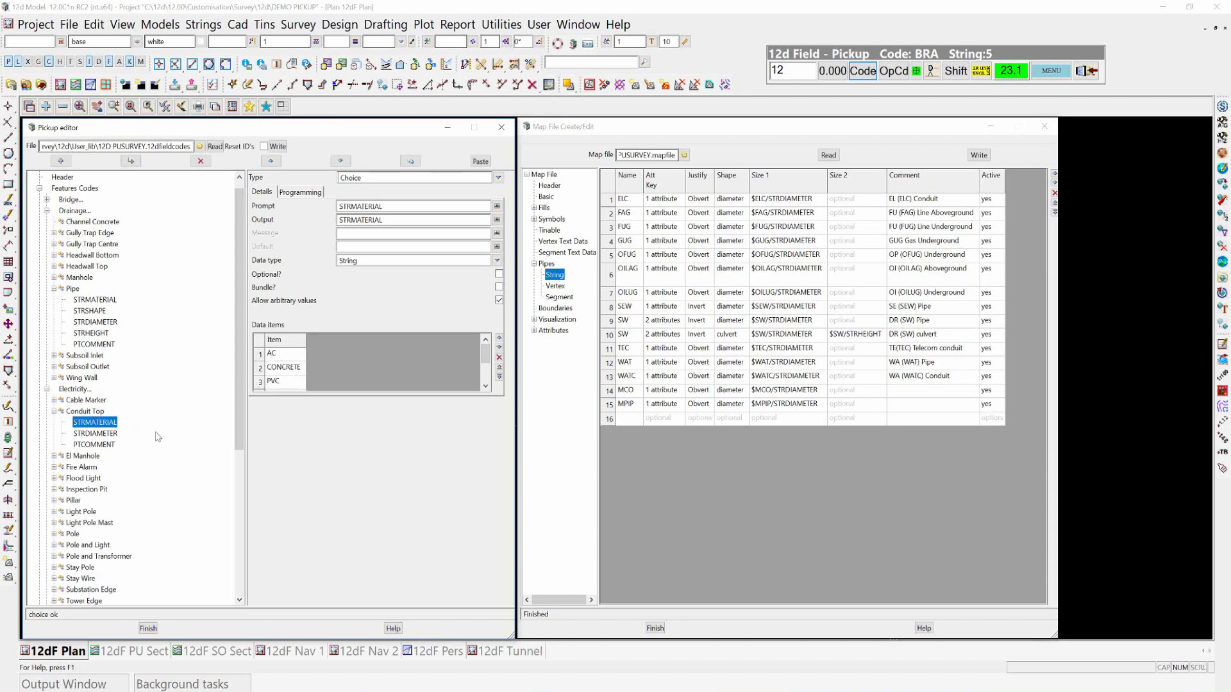
pyautogui.click(98, 412)
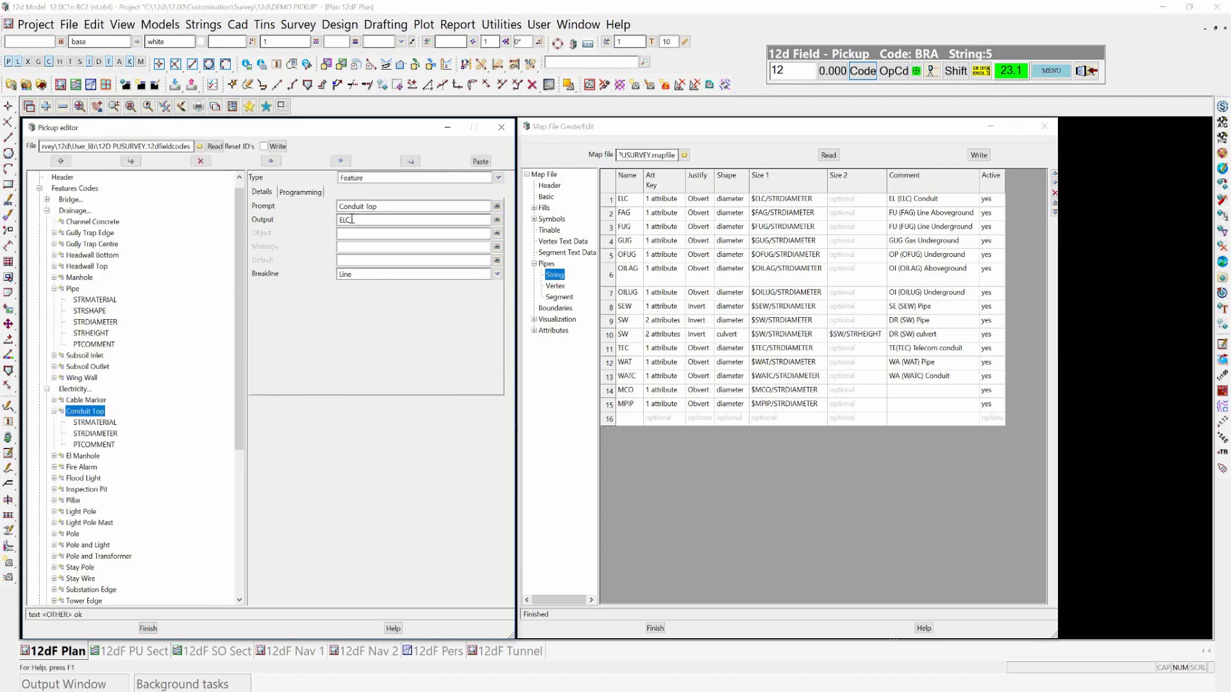
pyautogui.click(345, 219)
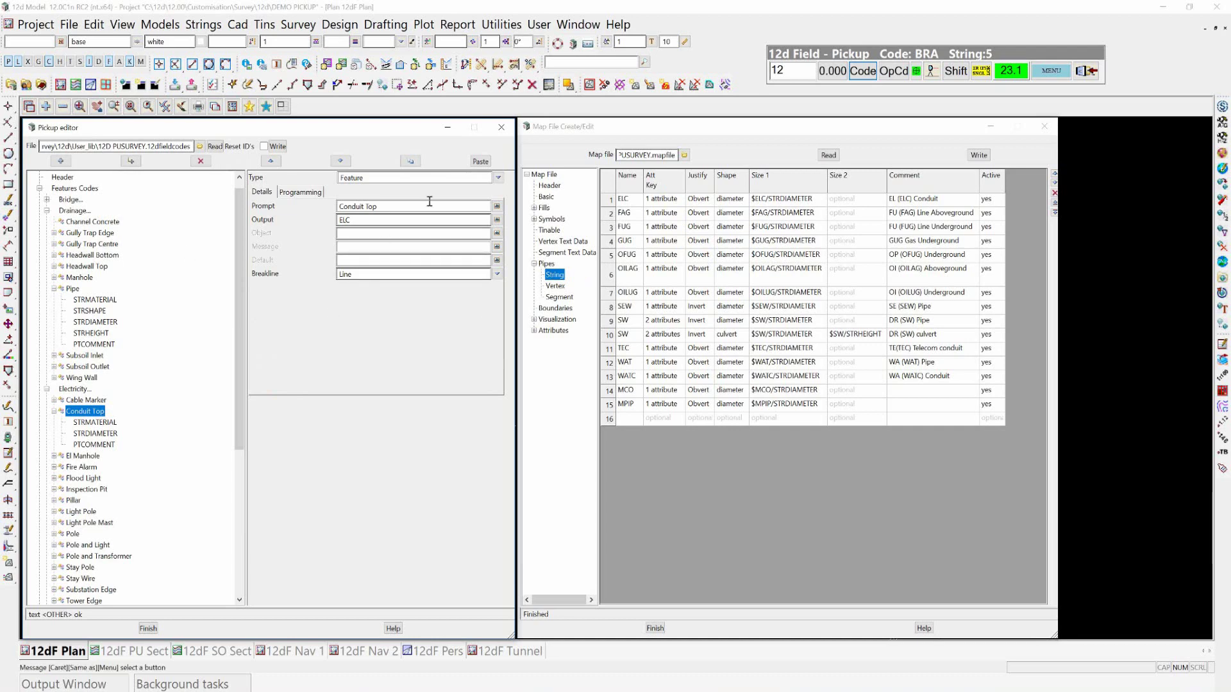
# - Compare the settings of Conduit Top's STRMATERIAL and STRDIAMETER attributes, including their entry types
pyautogui.click(106, 423)
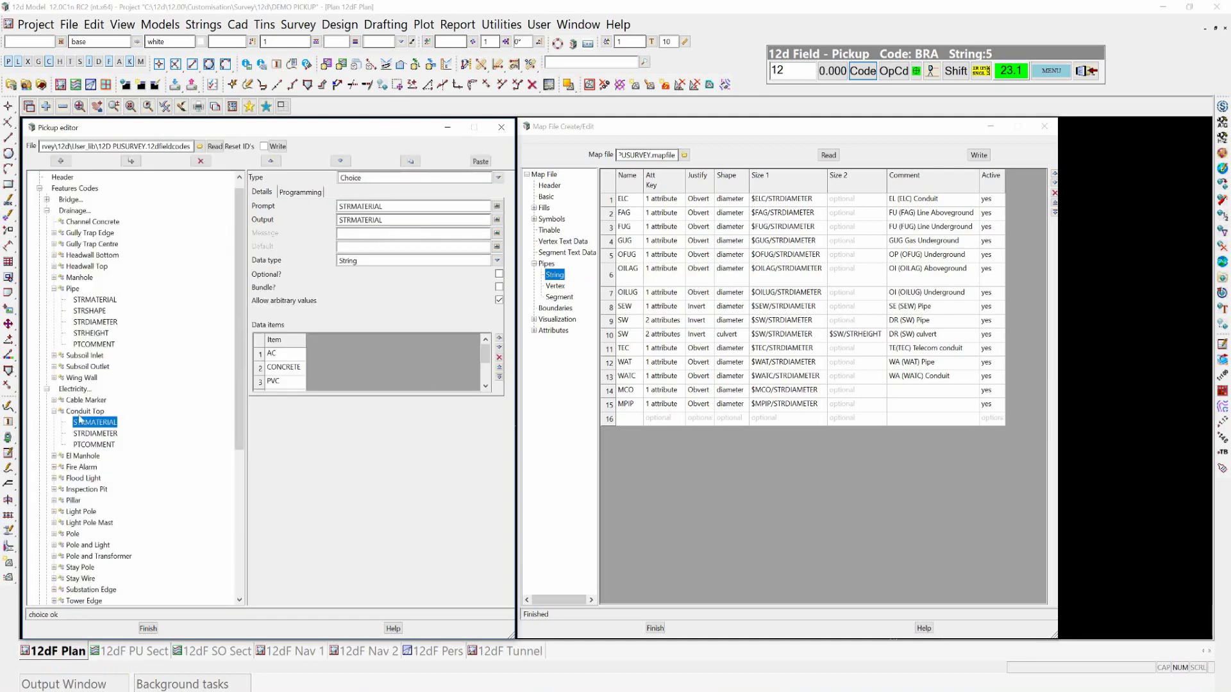
pyautogui.click(90, 434)
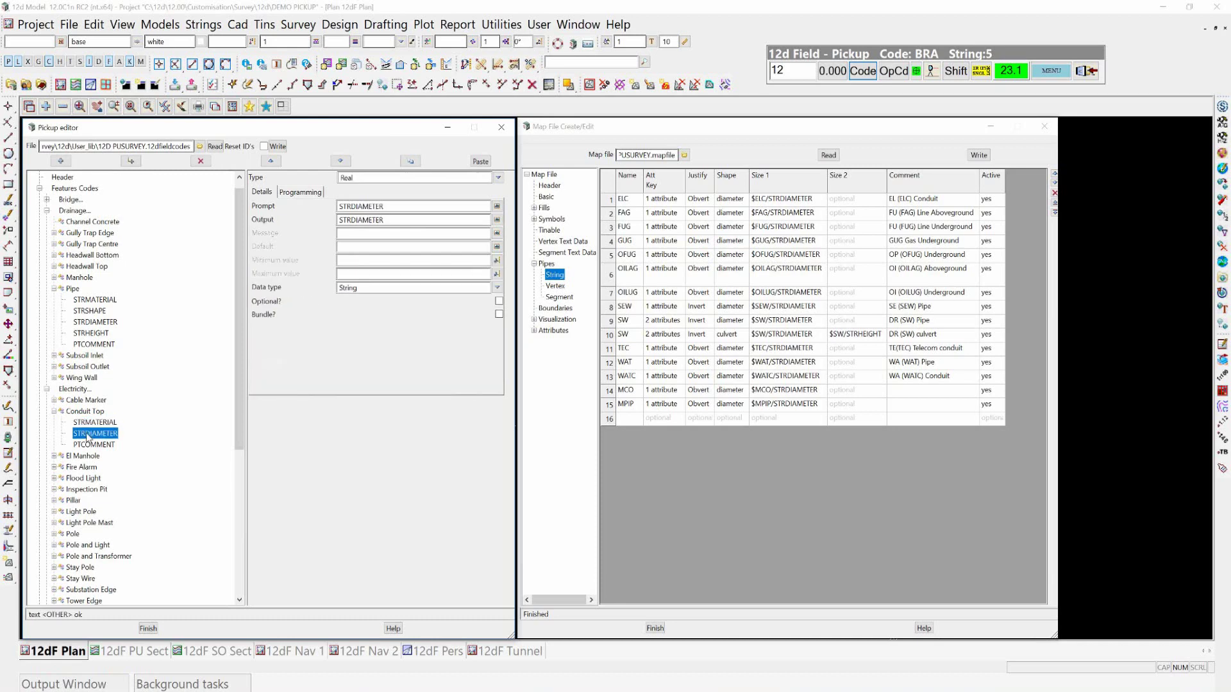
pyautogui.press('ctrl')
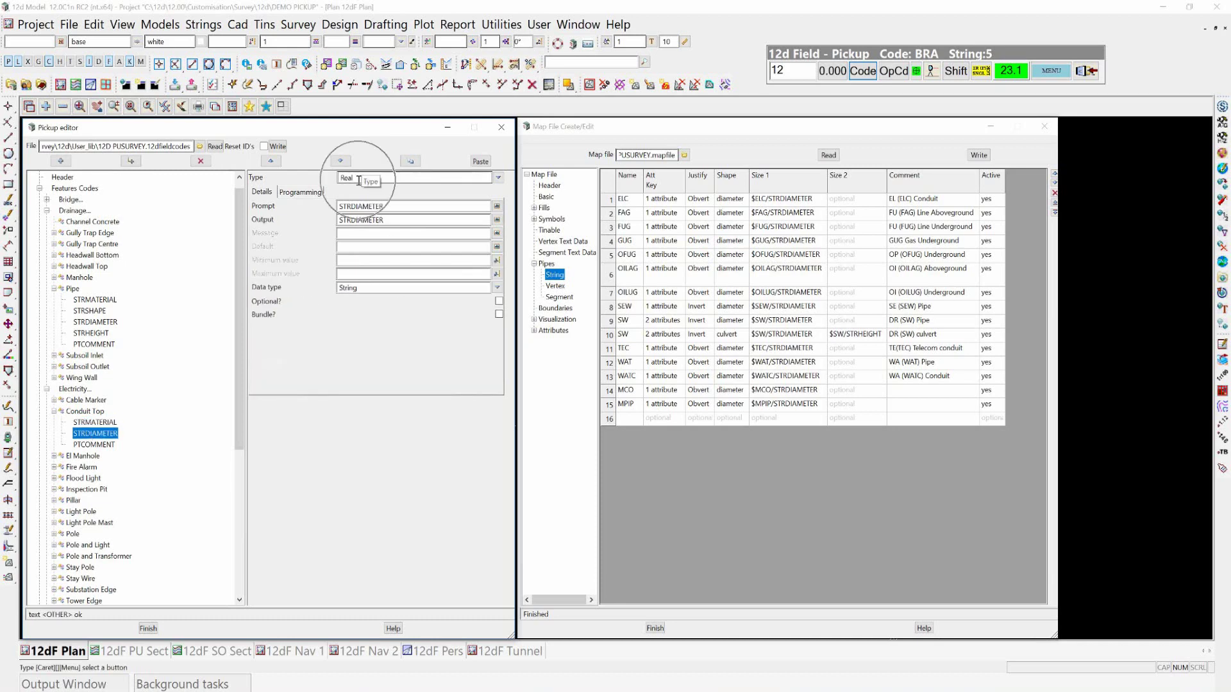
pyautogui.press('ctrl')
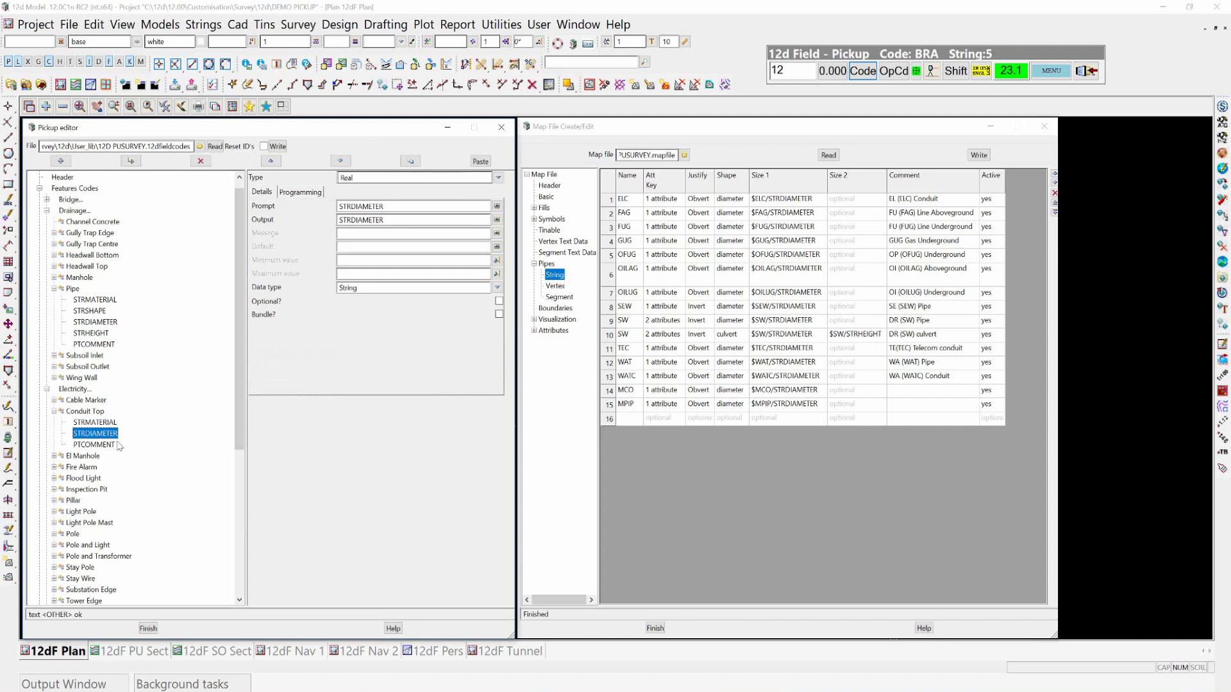
# - Check the settings of Conduit Top's PTCOMMENT attribute and look over the remaining feature code groups
pyautogui.click(97, 444)
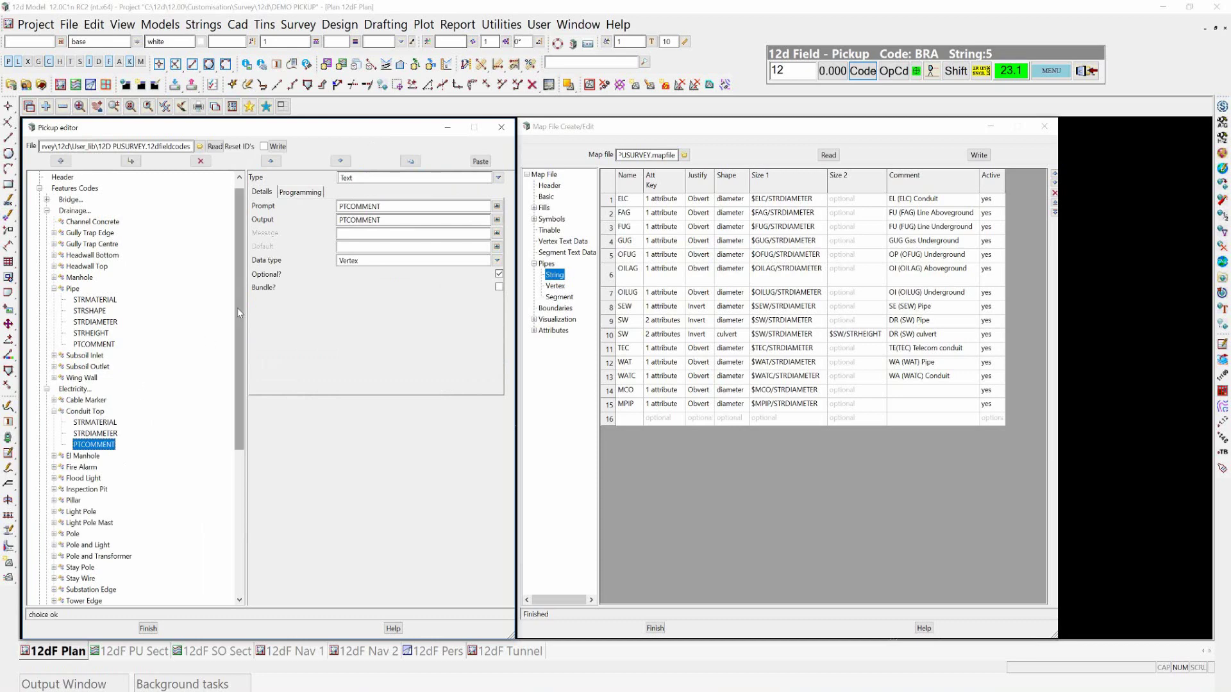
pyautogui.scroll(-6, 237, 308)
pyautogui.scroll(3, 229, 397)
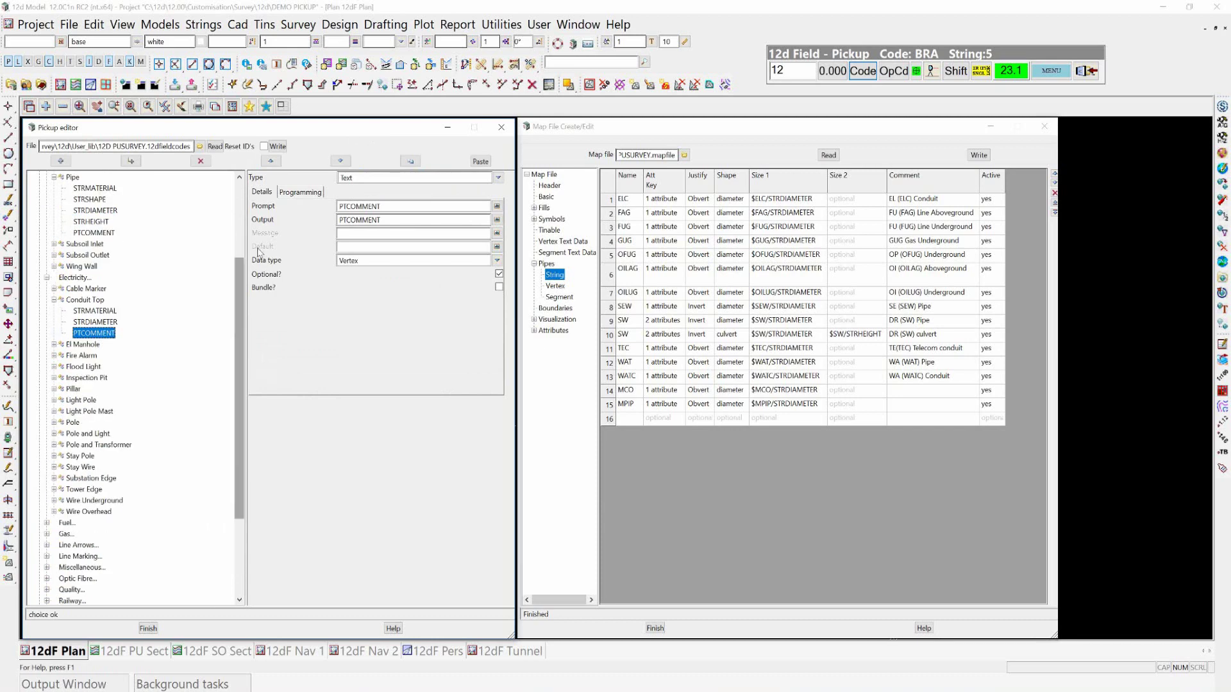
# - Expand Abutment under the Bridge feature codes and inspect its OBVERT attribute's message and default
pyautogui.scroll(4, 75, 245)
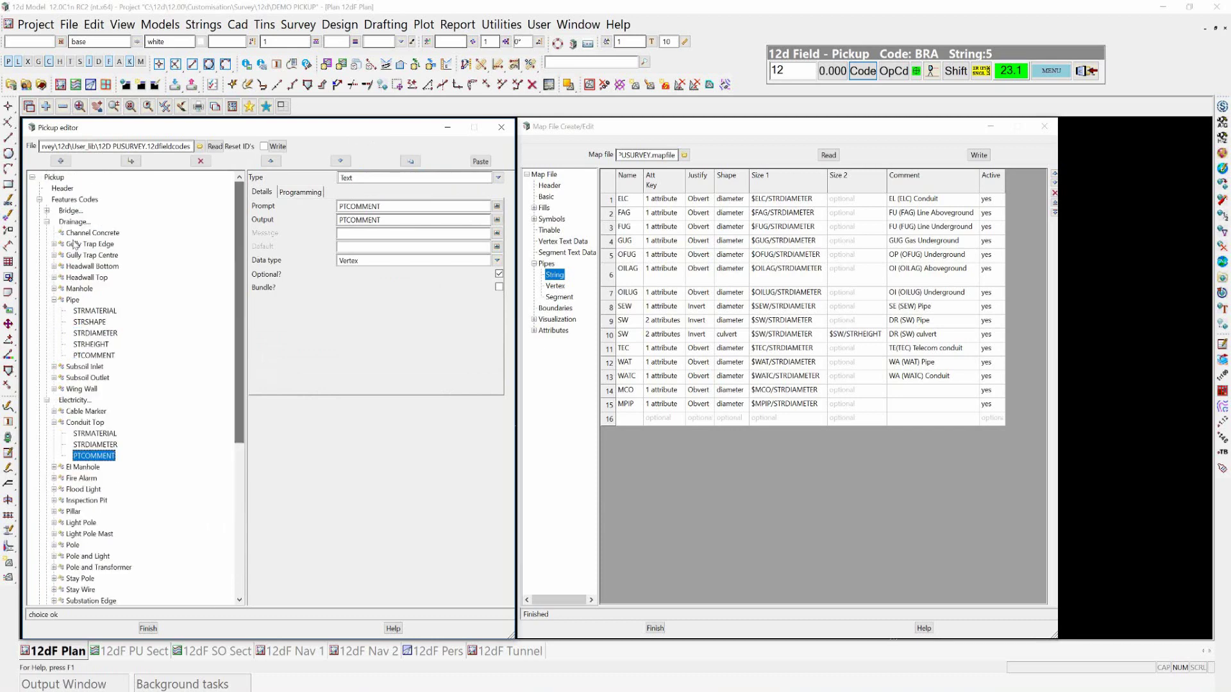
pyautogui.click(46, 211)
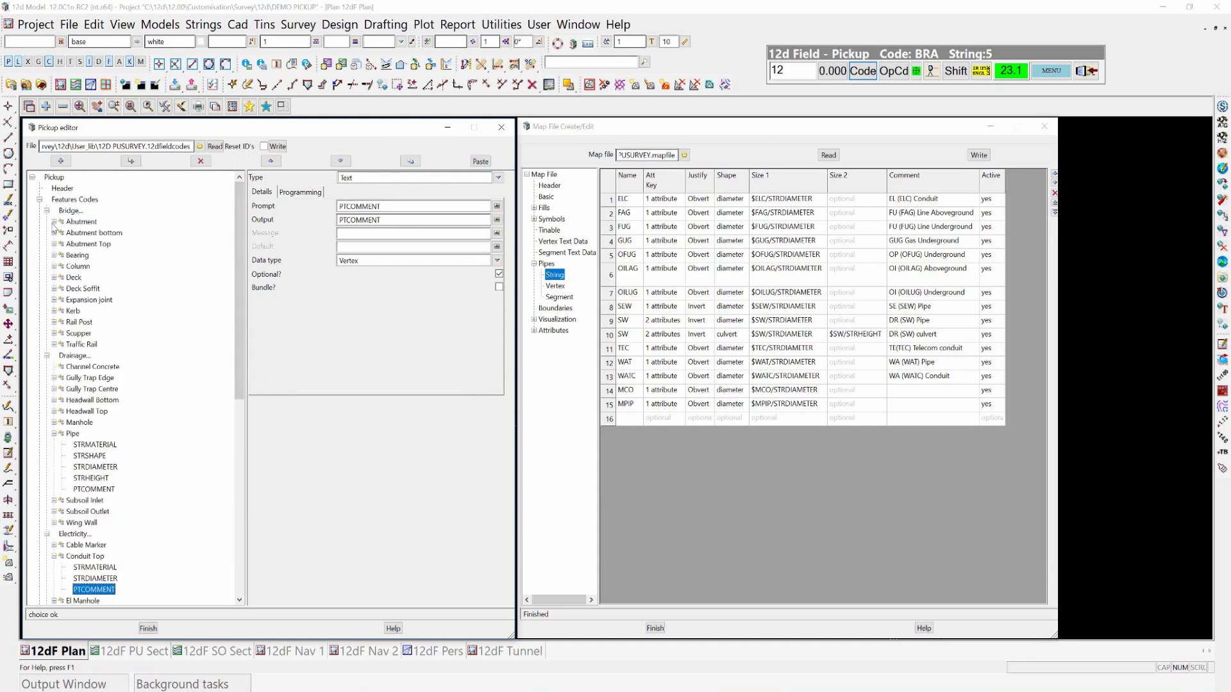
pyautogui.click(54, 222)
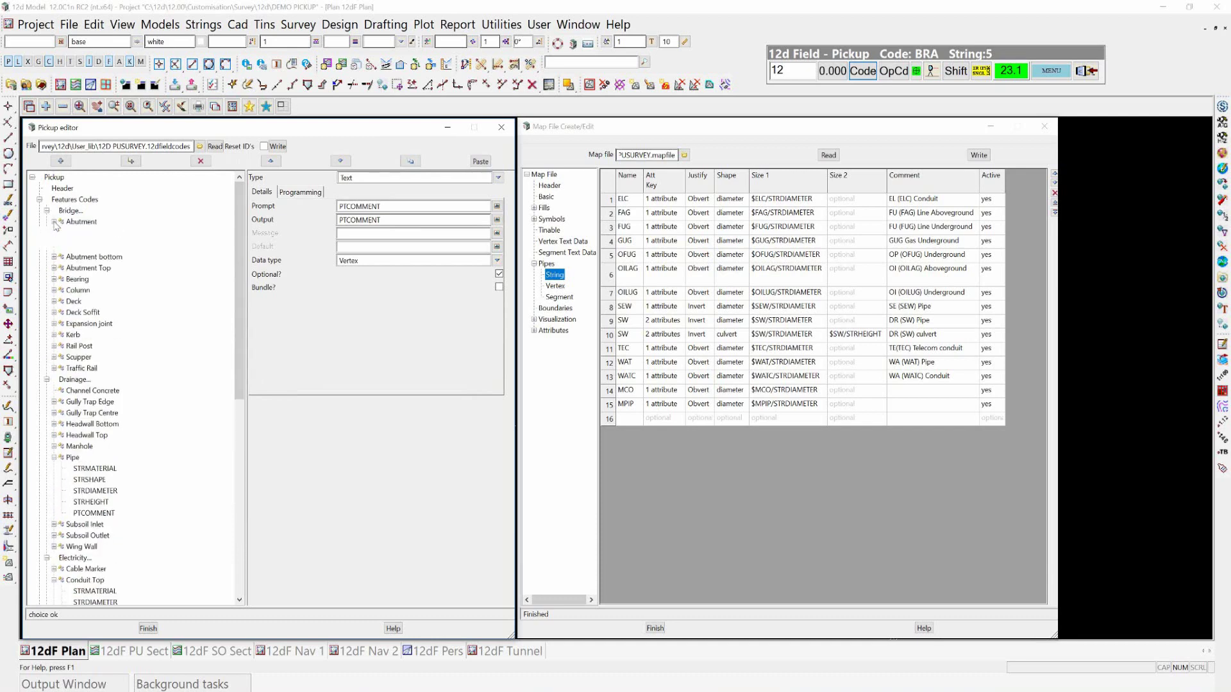
pyautogui.click(93, 256)
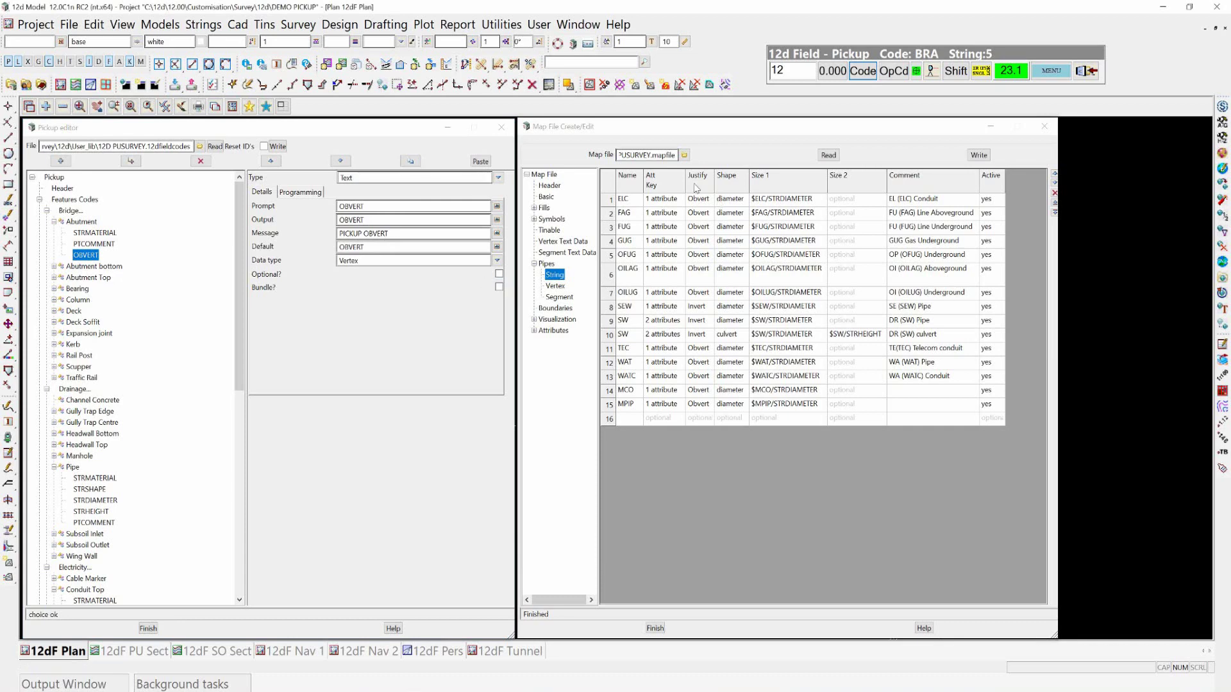
# - Minimise the Pickup editor and the Map File Create/Edit window to reveal the plan view
pyautogui.click(447, 131)
pyautogui.click(444, 127)
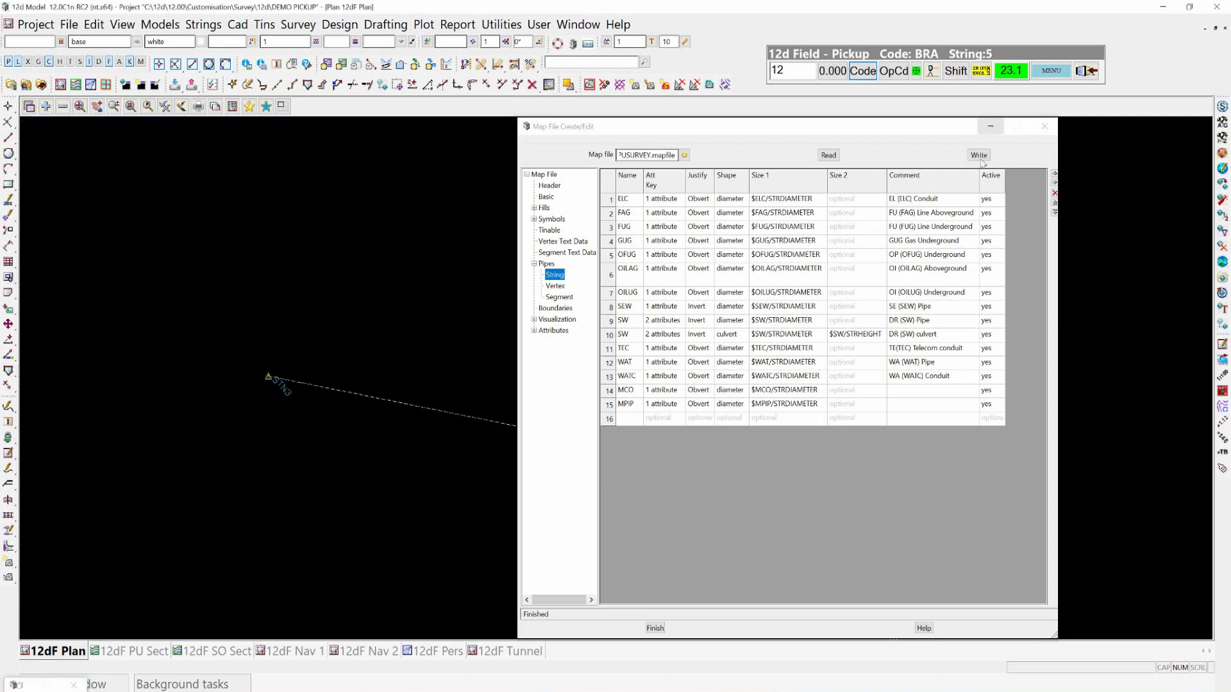
pyautogui.click(991, 126)
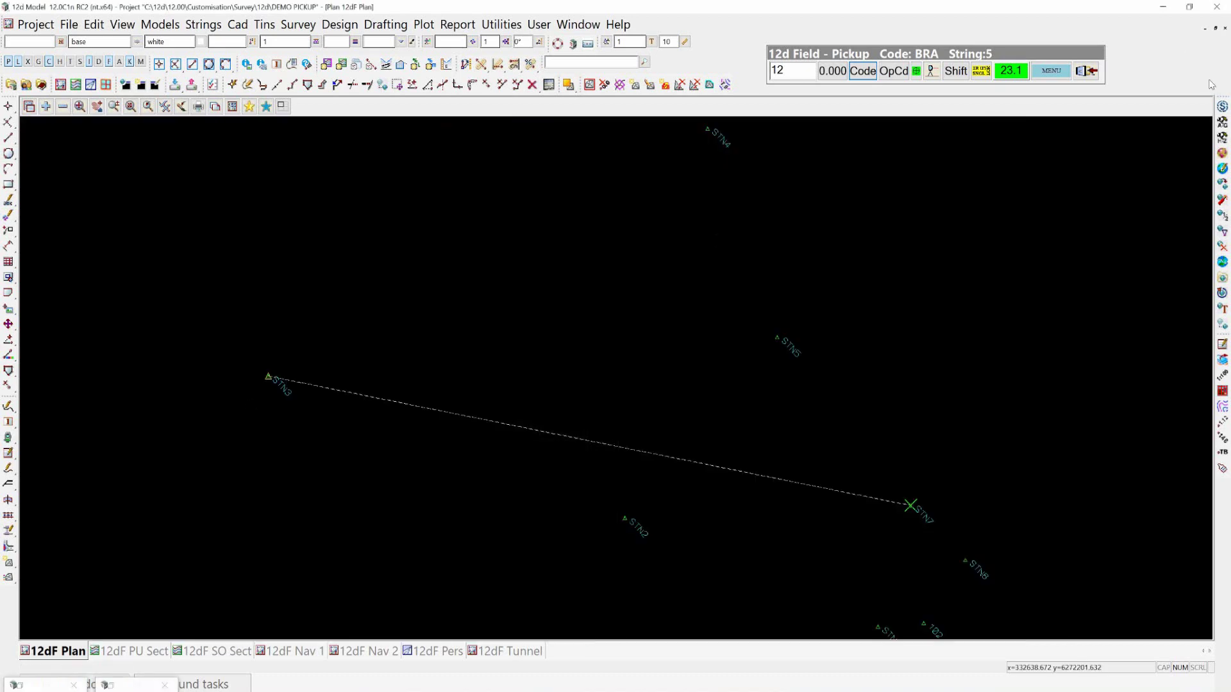
# - Use TPS Position to turn the instrument to a new point in the plan, between STN3 and STN5
pyautogui.click(1052, 72)
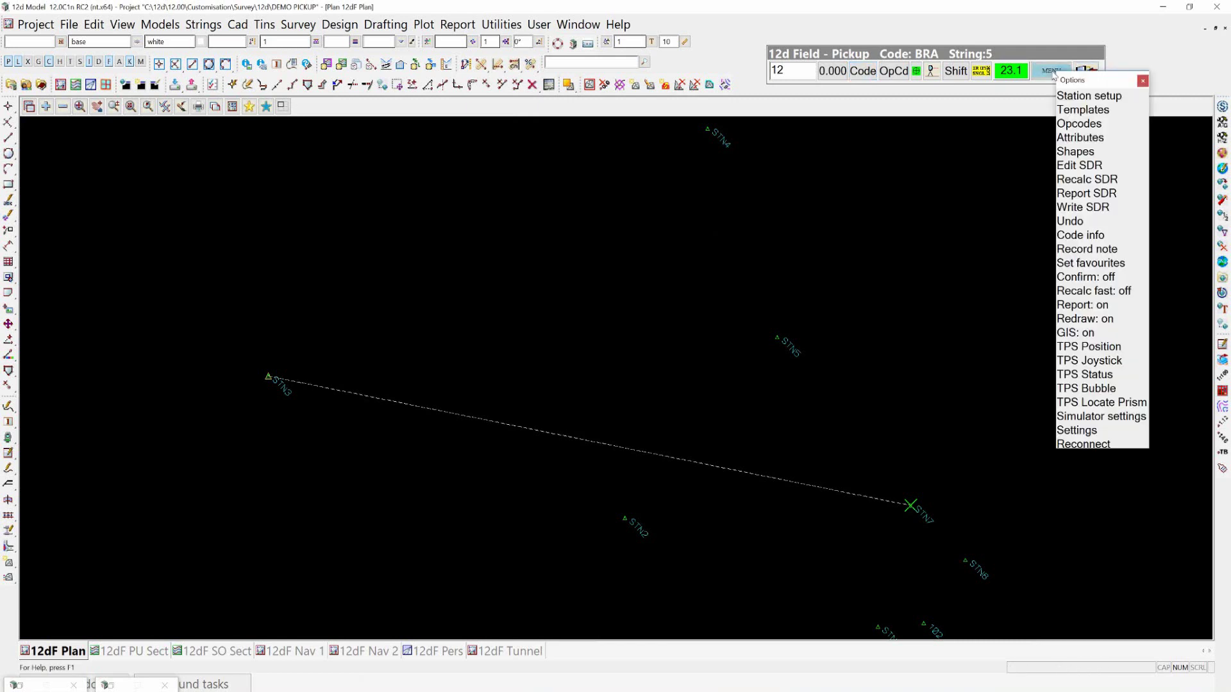
pyautogui.click(1096, 352)
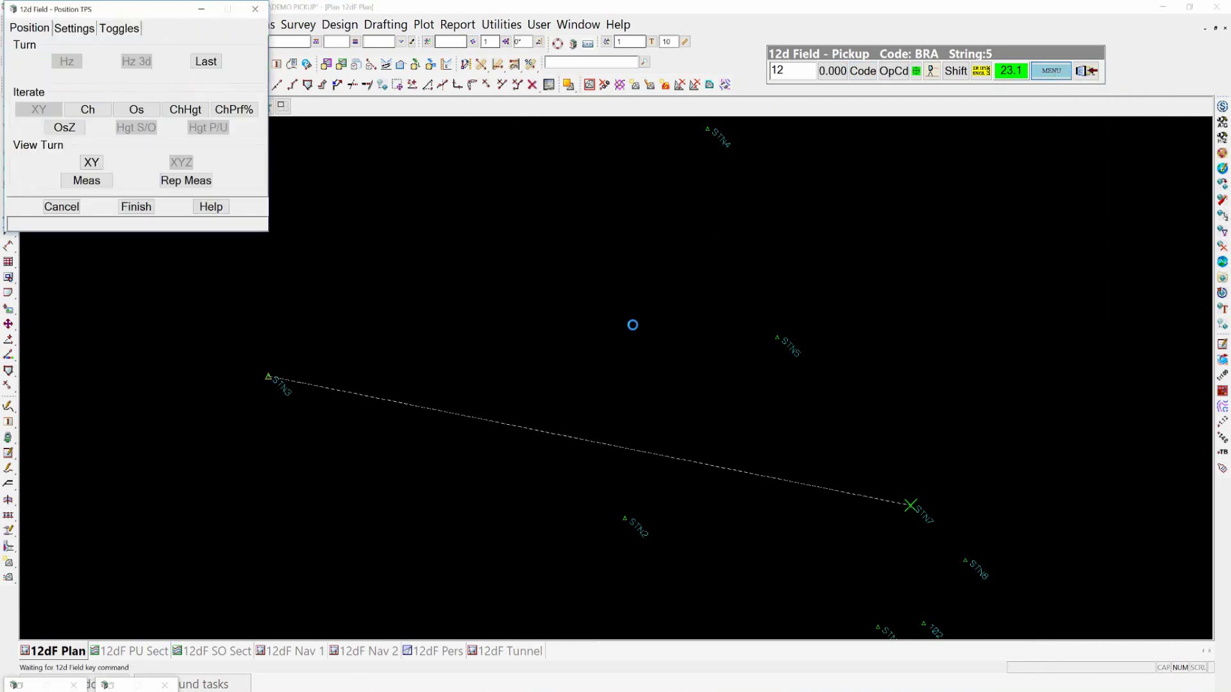
pyautogui.click(620, 316)
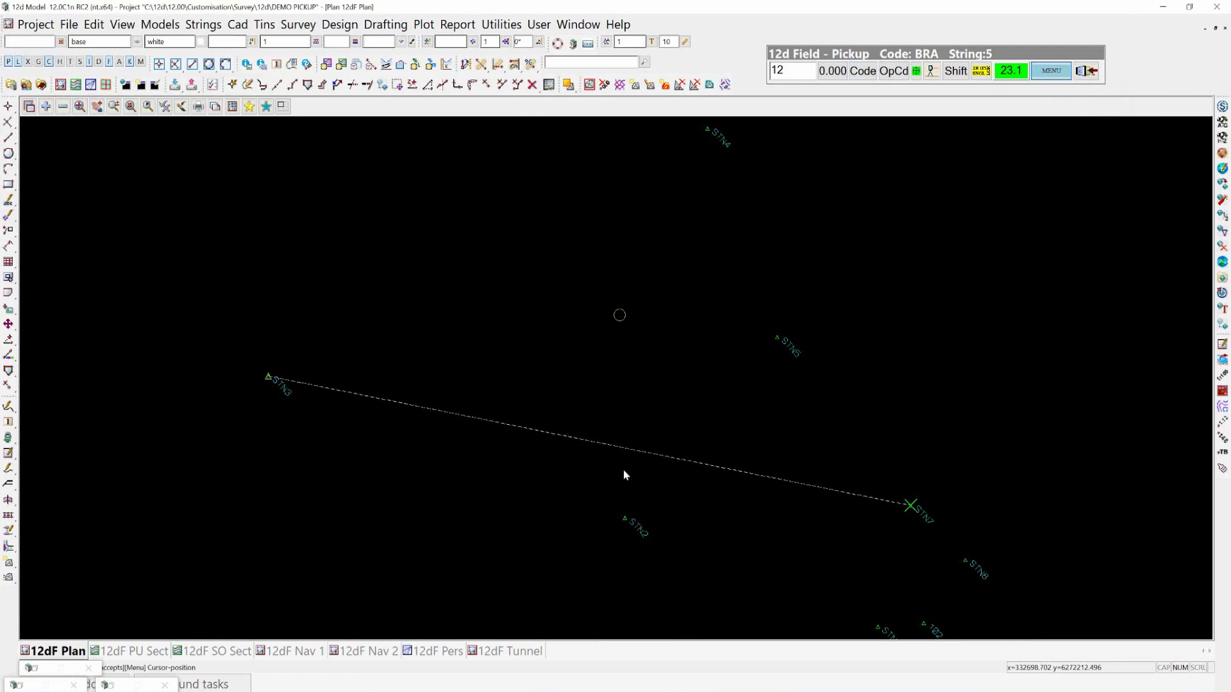
pyautogui.click(633, 486)
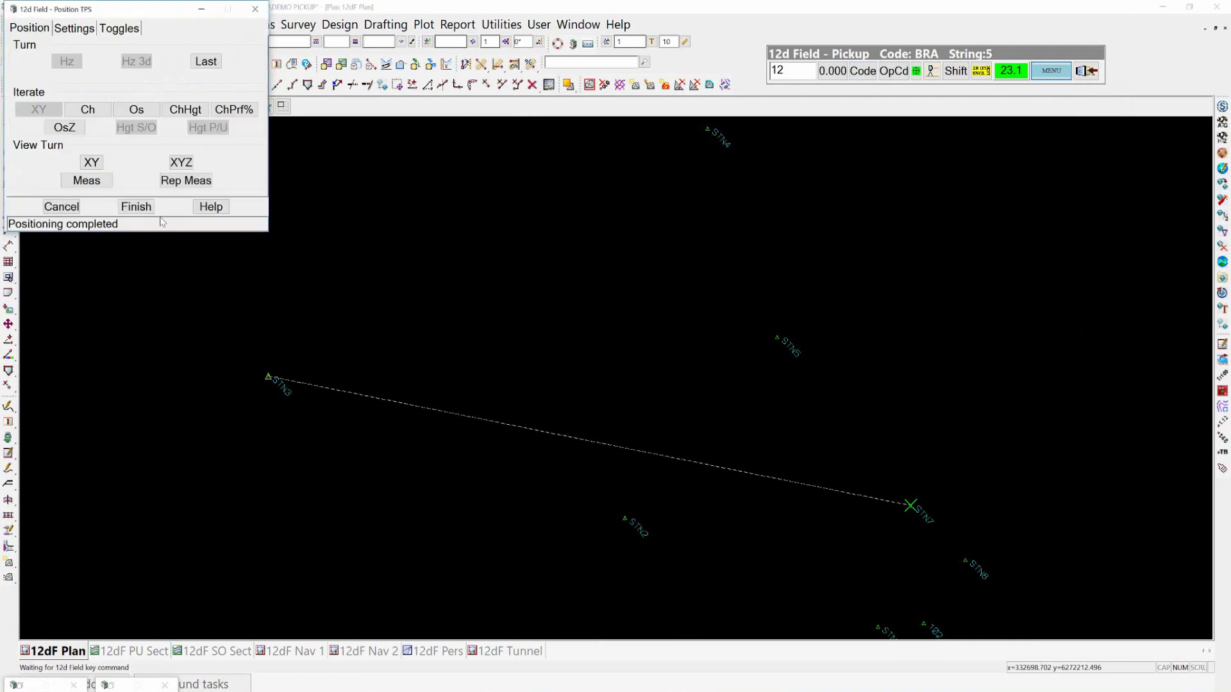
# - Set the pickup feature code to the bridge Abutment code BRA with string number 1
pyautogui.click(870, 72)
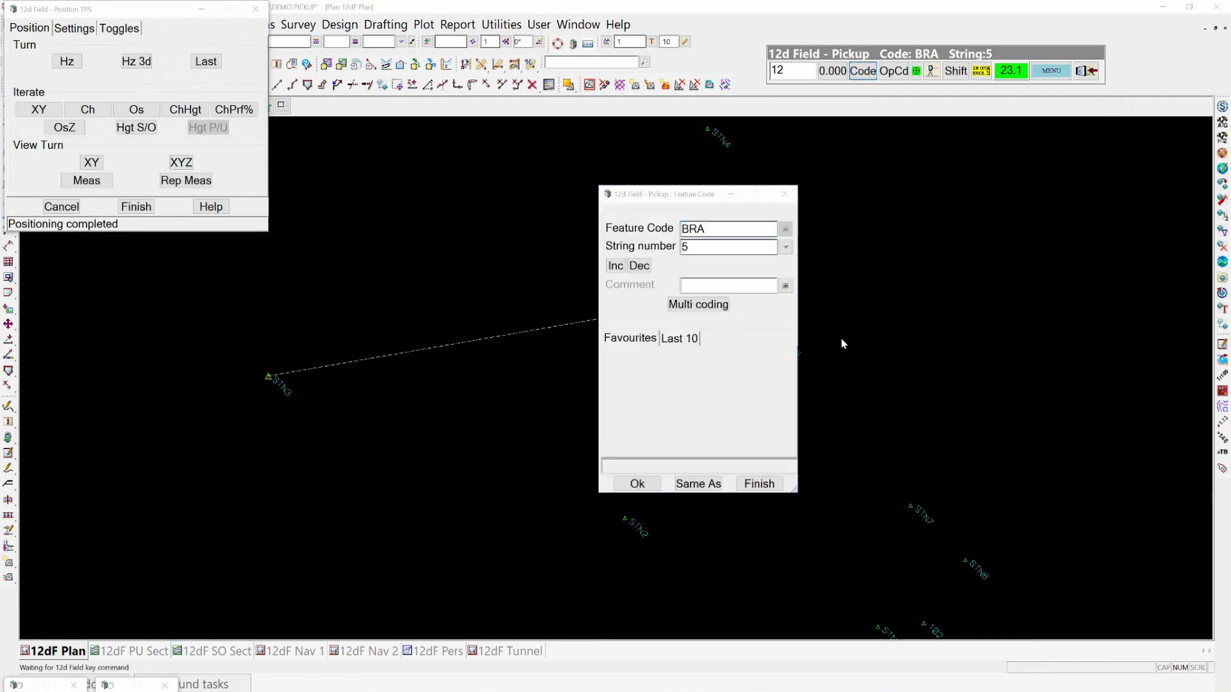
pyautogui.click(638, 229)
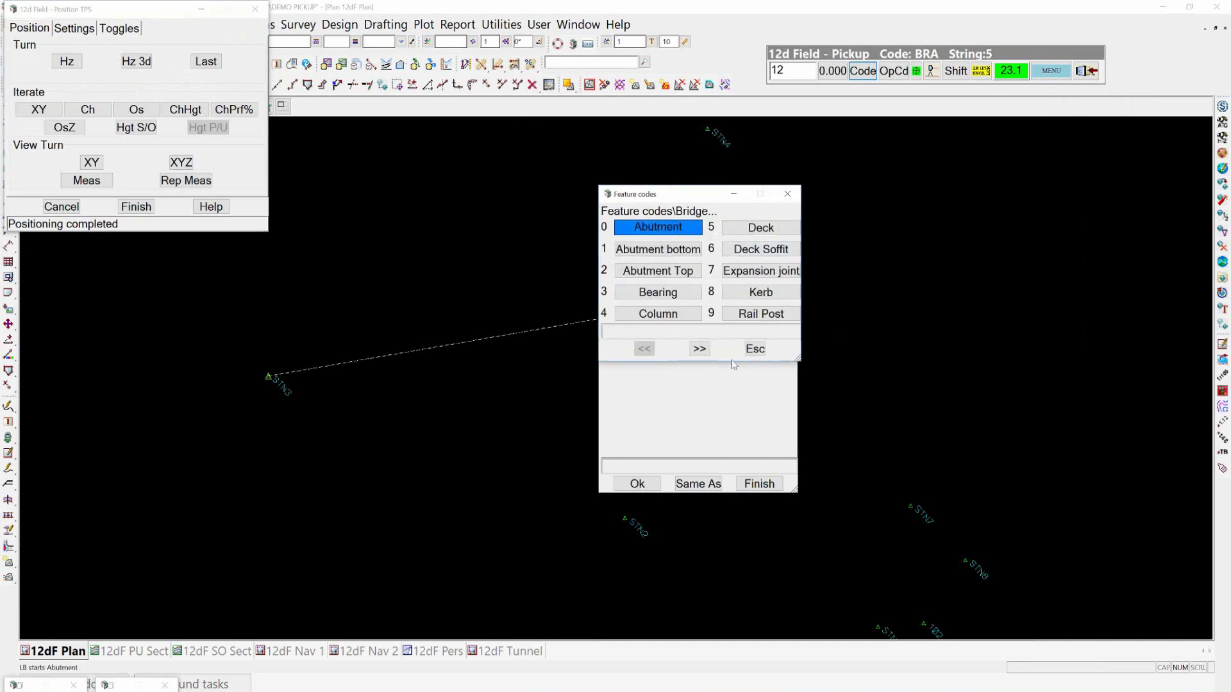
pyautogui.click(662, 233)
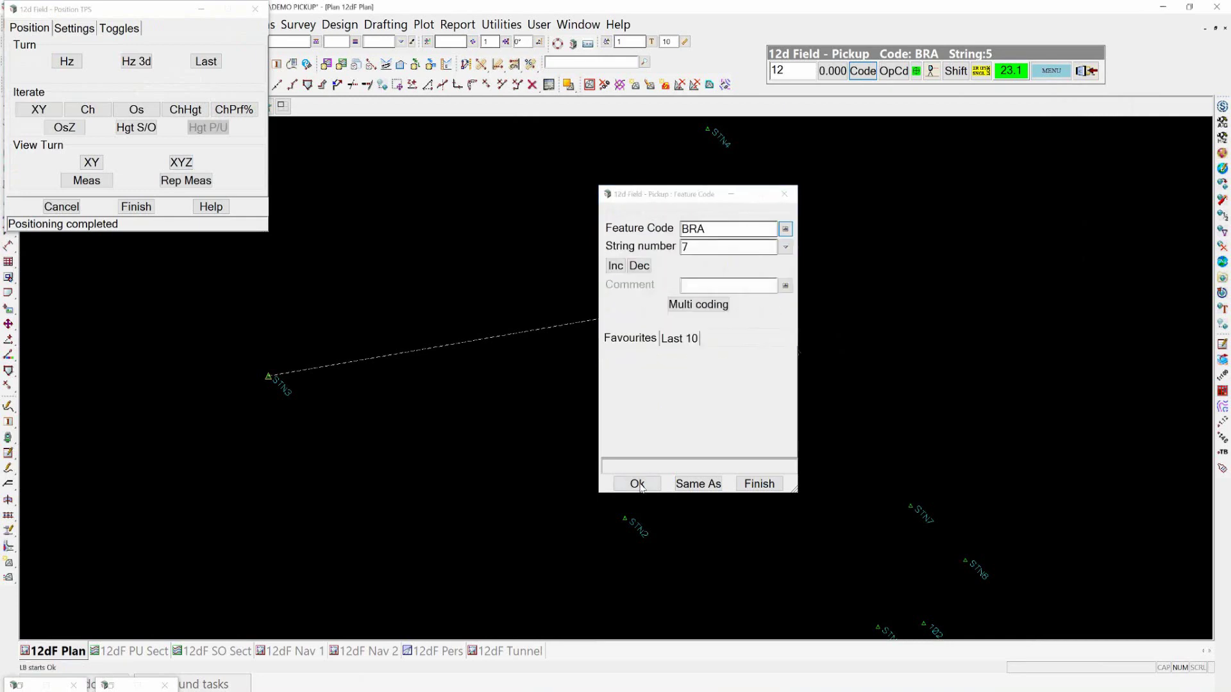
pyautogui.click(786, 249)
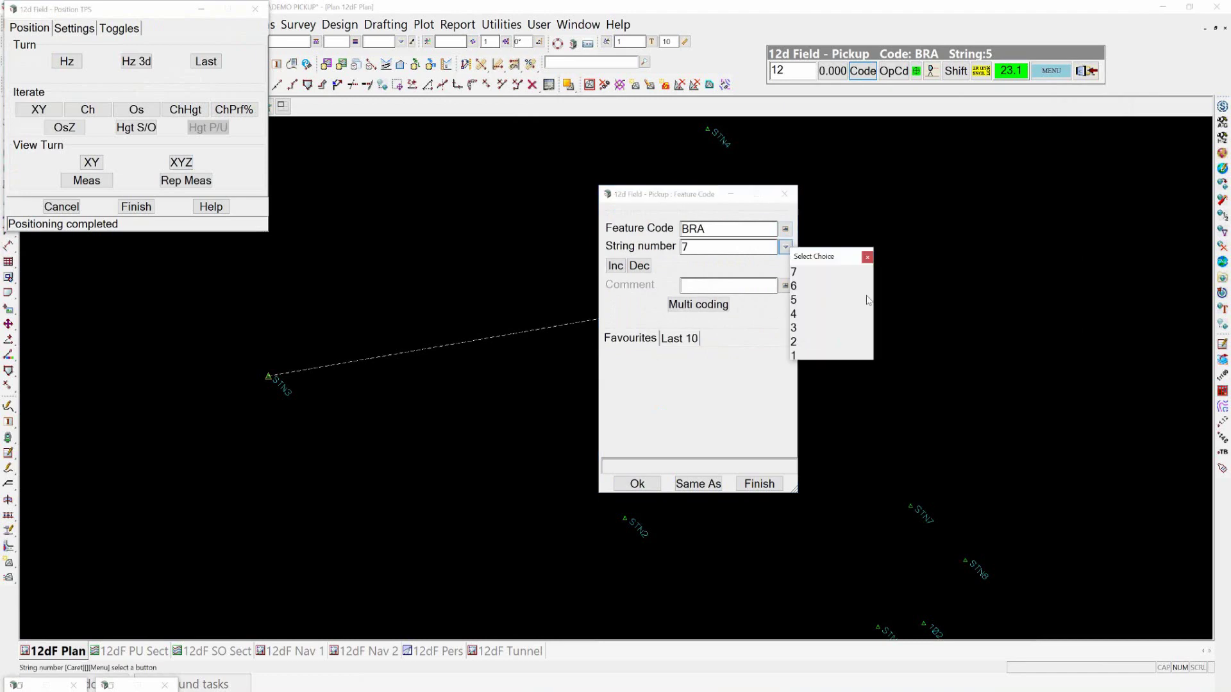
pyautogui.click(806, 357)
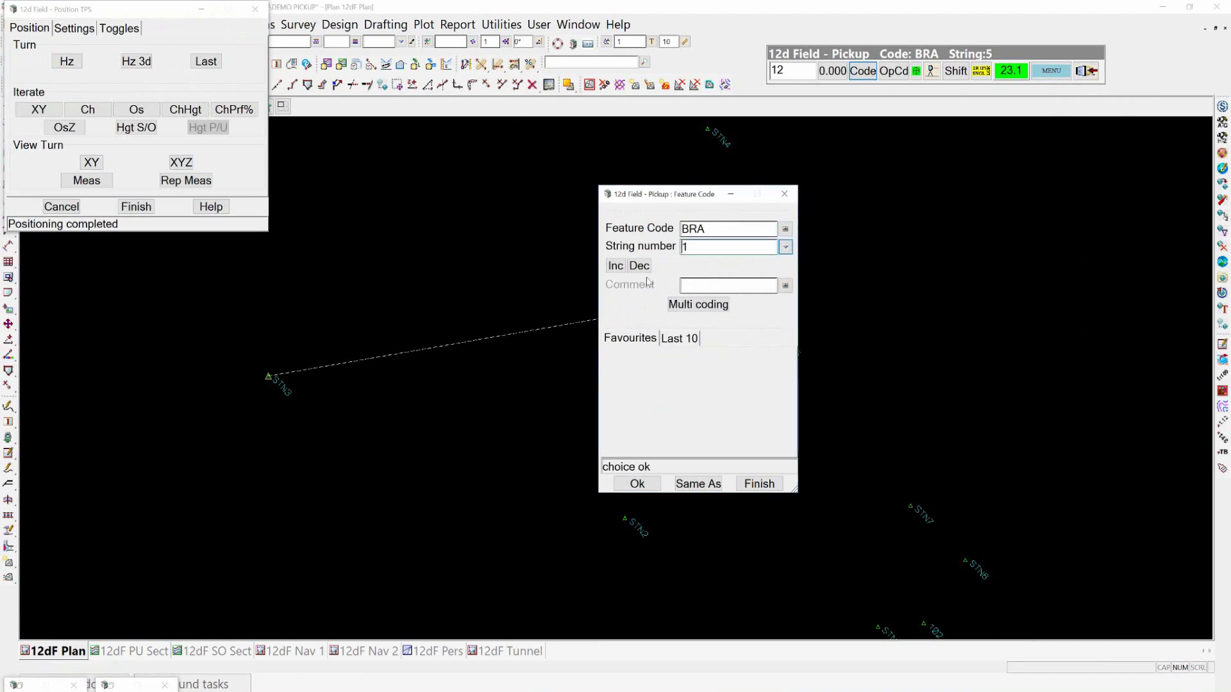
pyautogui.click(638, 486)
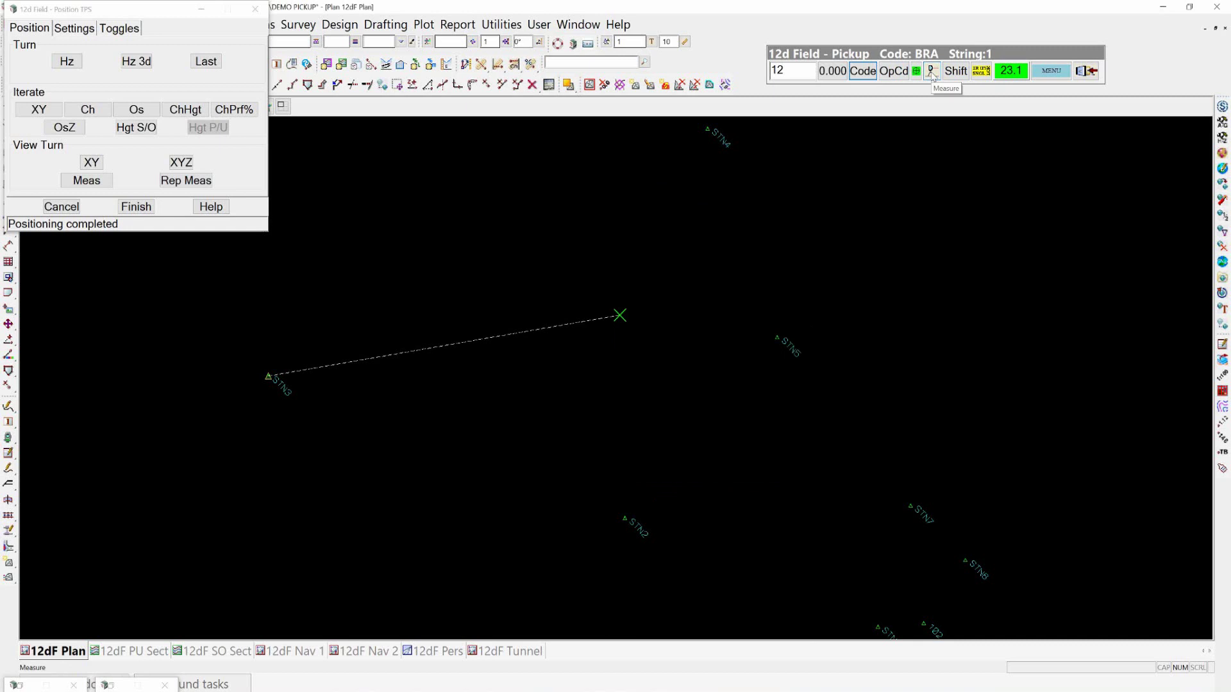
# - Measure point 12 and compare the Abutment's OBVERT and PTCOMMENT entries with the OBVERT settings in the Pickup editor
pyautogui.click(931, 72)
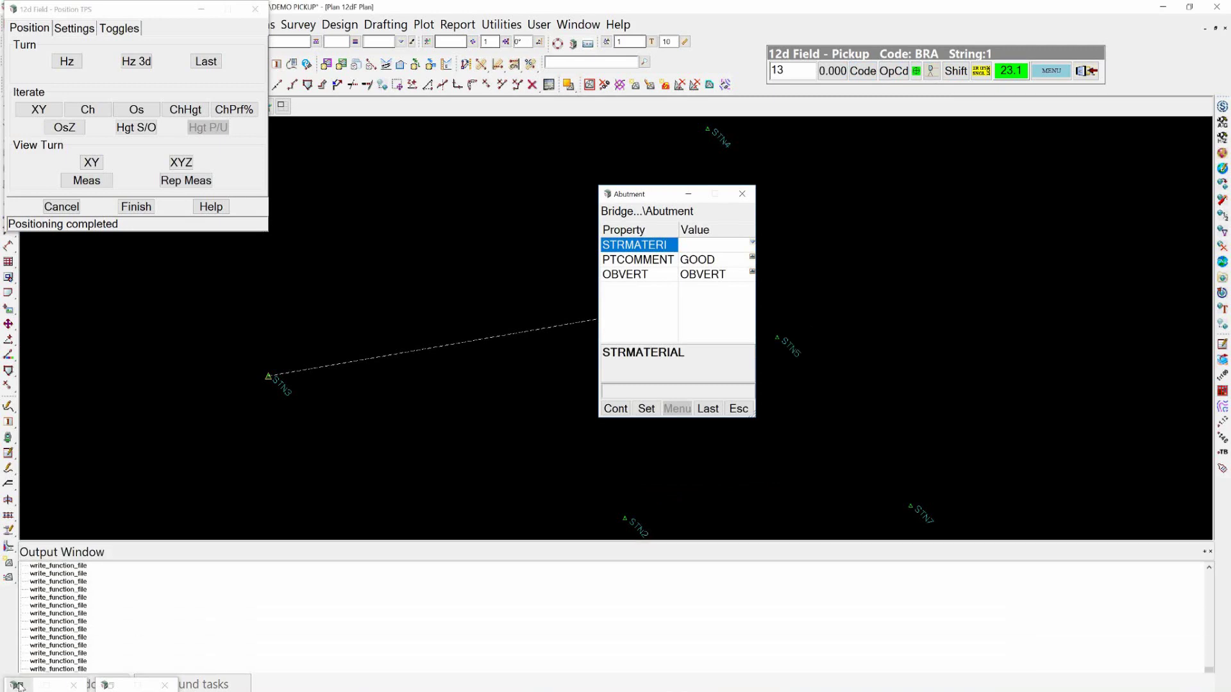
pyautogui.click(18, 686)
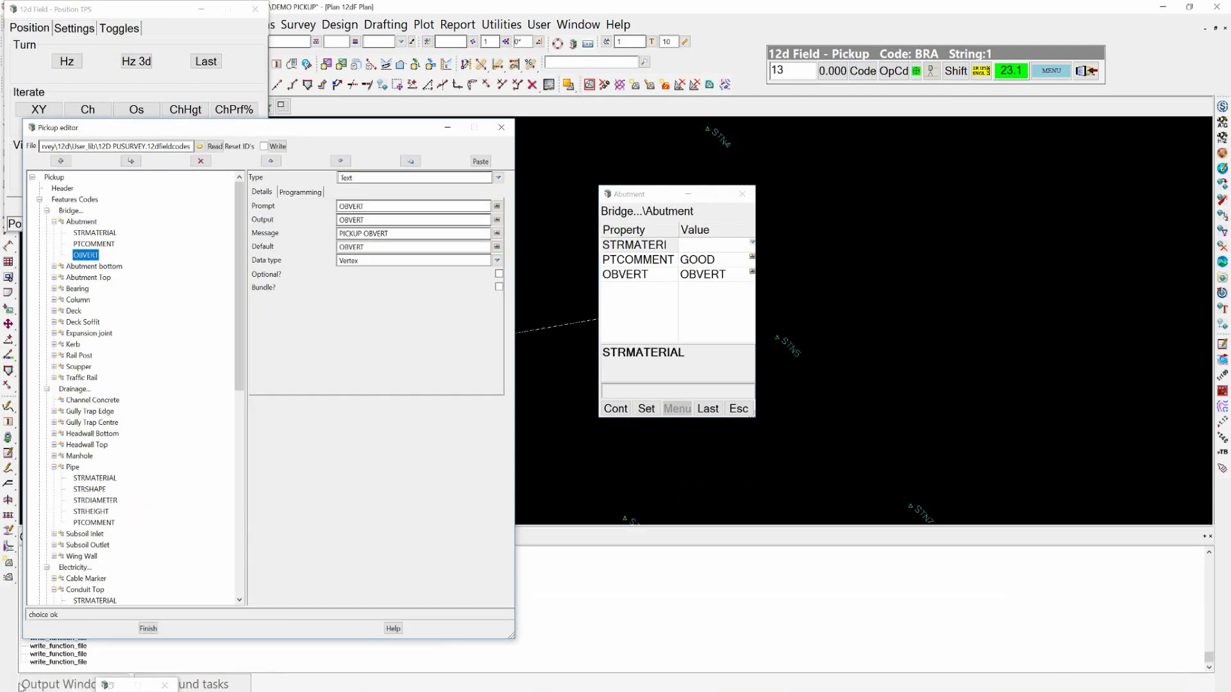
pyautogui.click(635, 276)
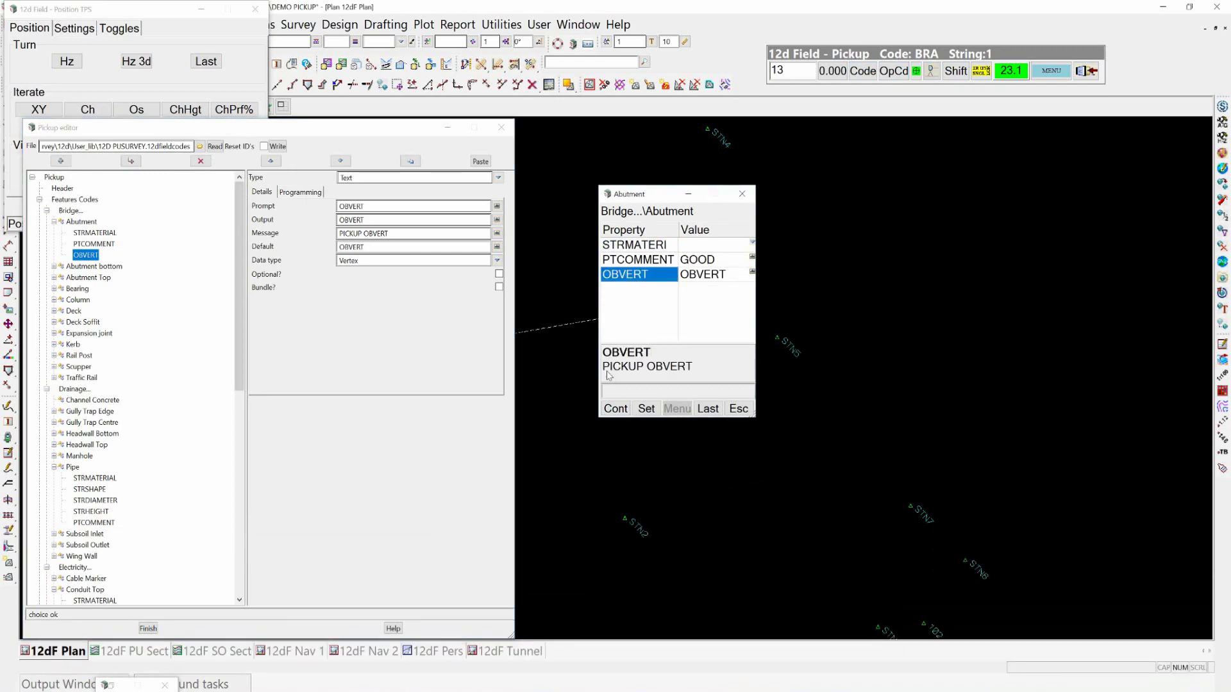
pyautogui.press('ctrl')
pyautogui.press('ctrl')
pyautogui.click(632, 261)
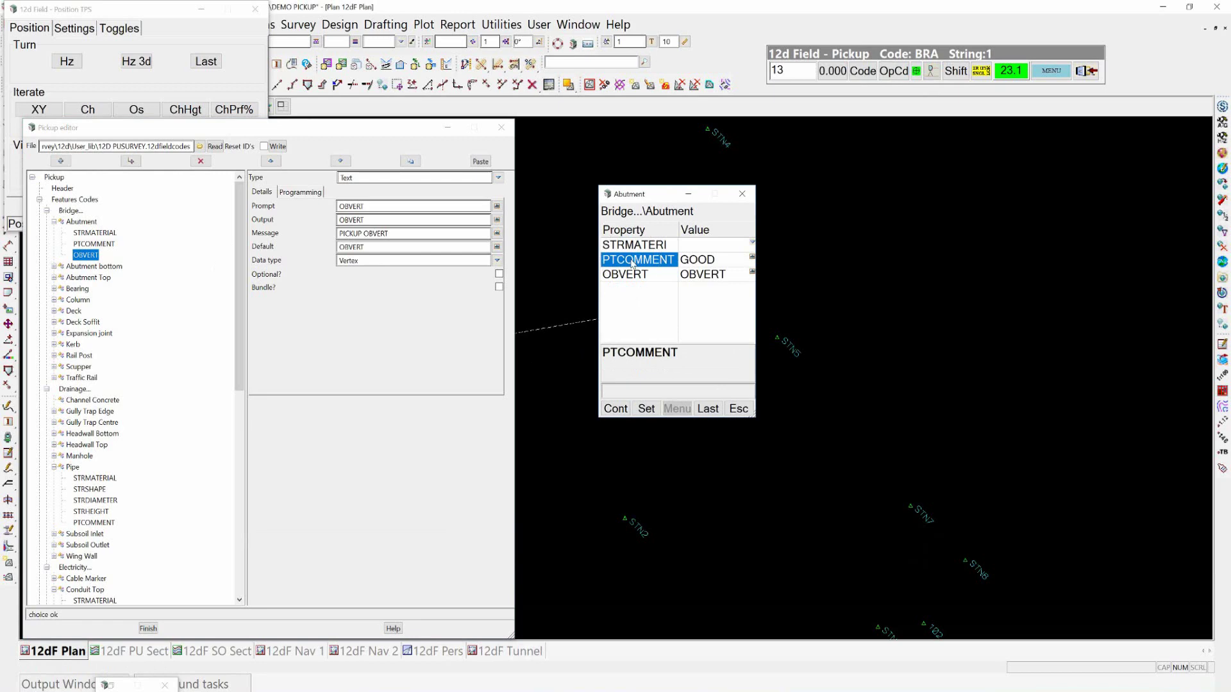
# - Set the abutment's STRMATERIAL to STEEL and accept the attributes for point 12
pyautogui.click(752, 244)
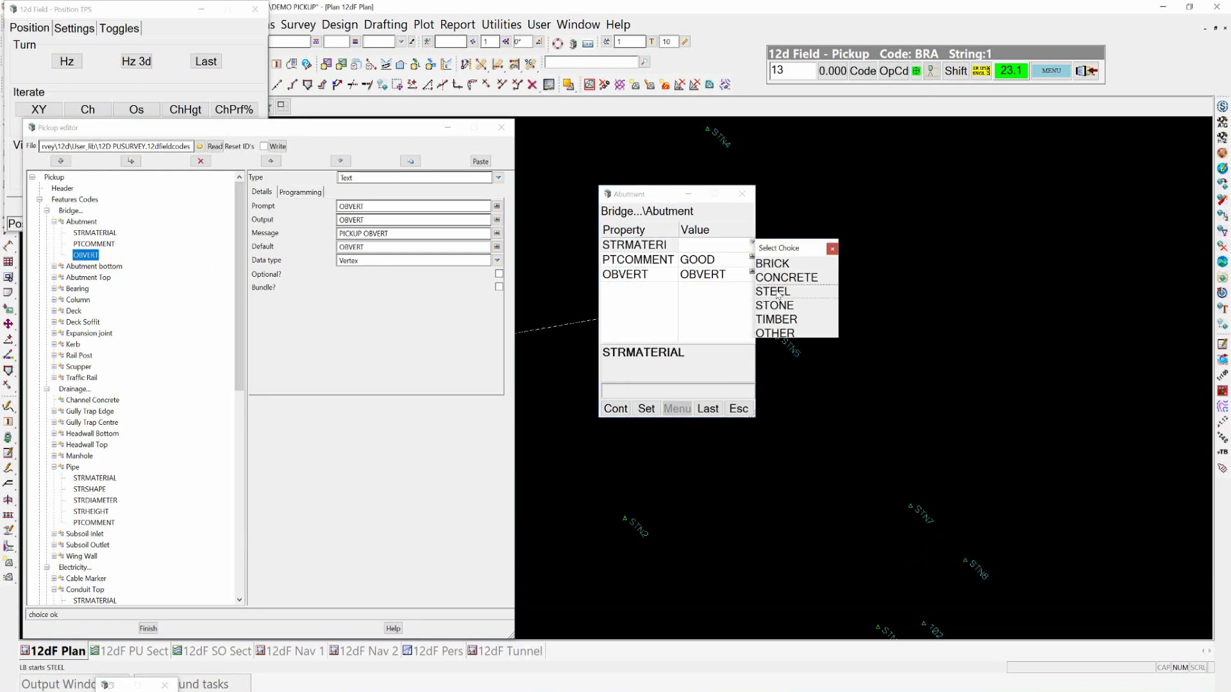
pyautogui.click(775, 291)
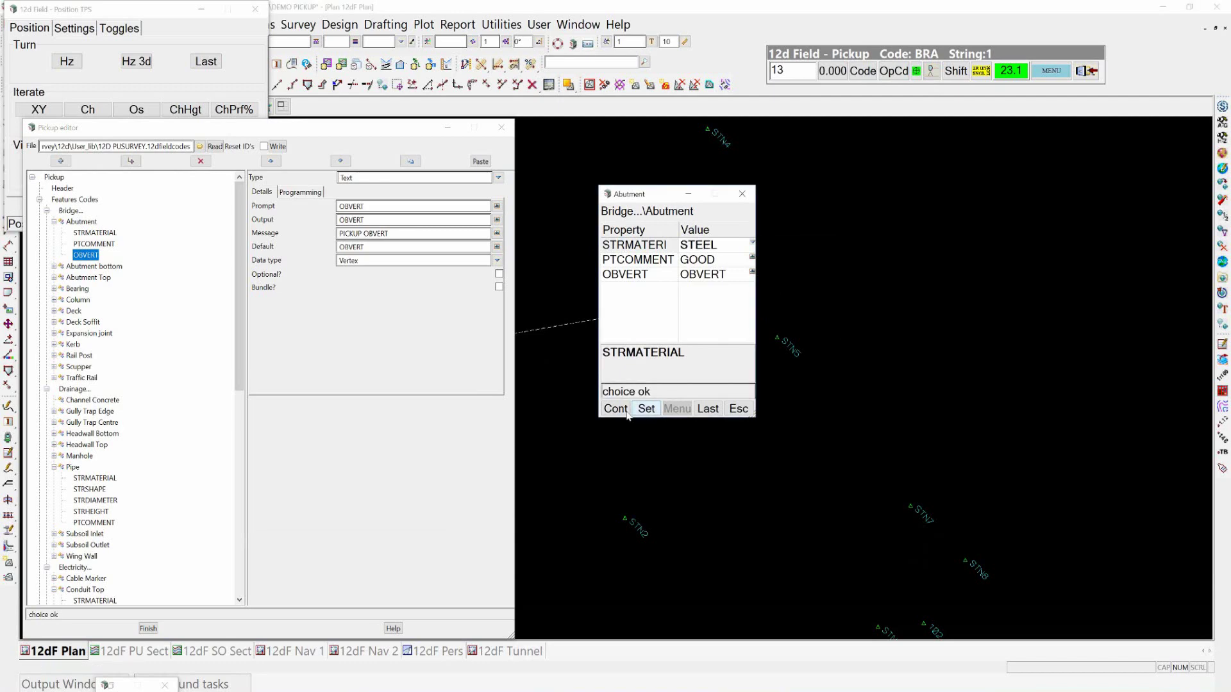
pyautogui.click(648, 409)
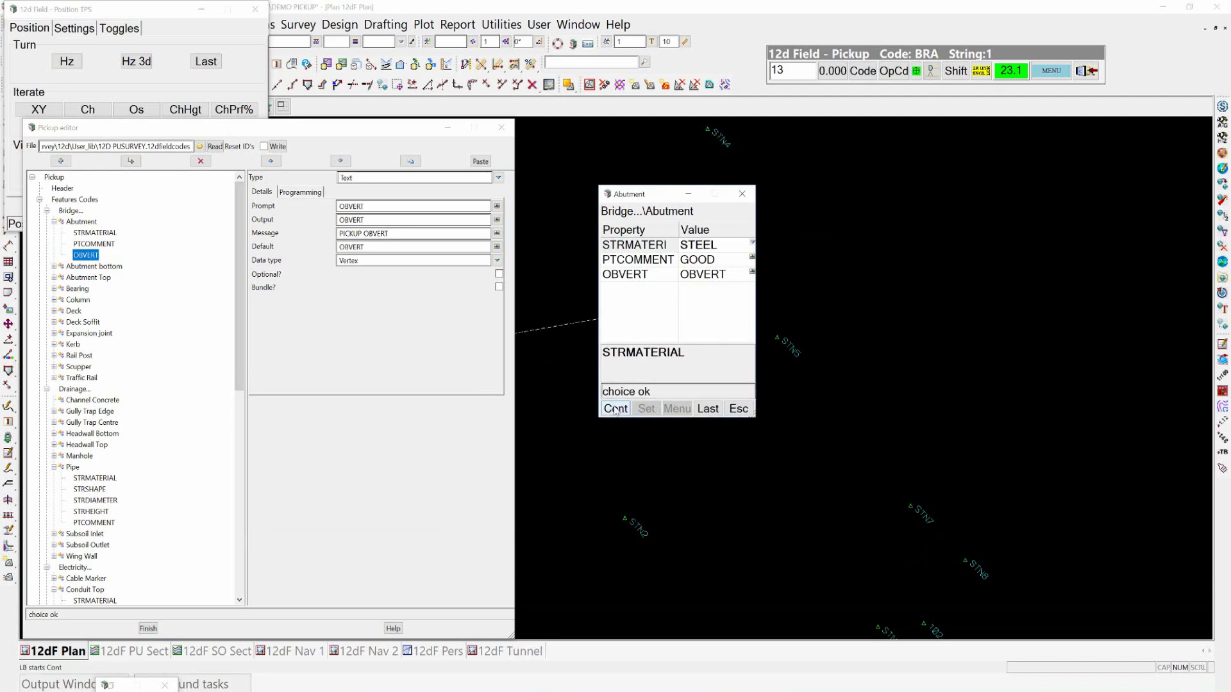
pyautogui.click(615, 408)
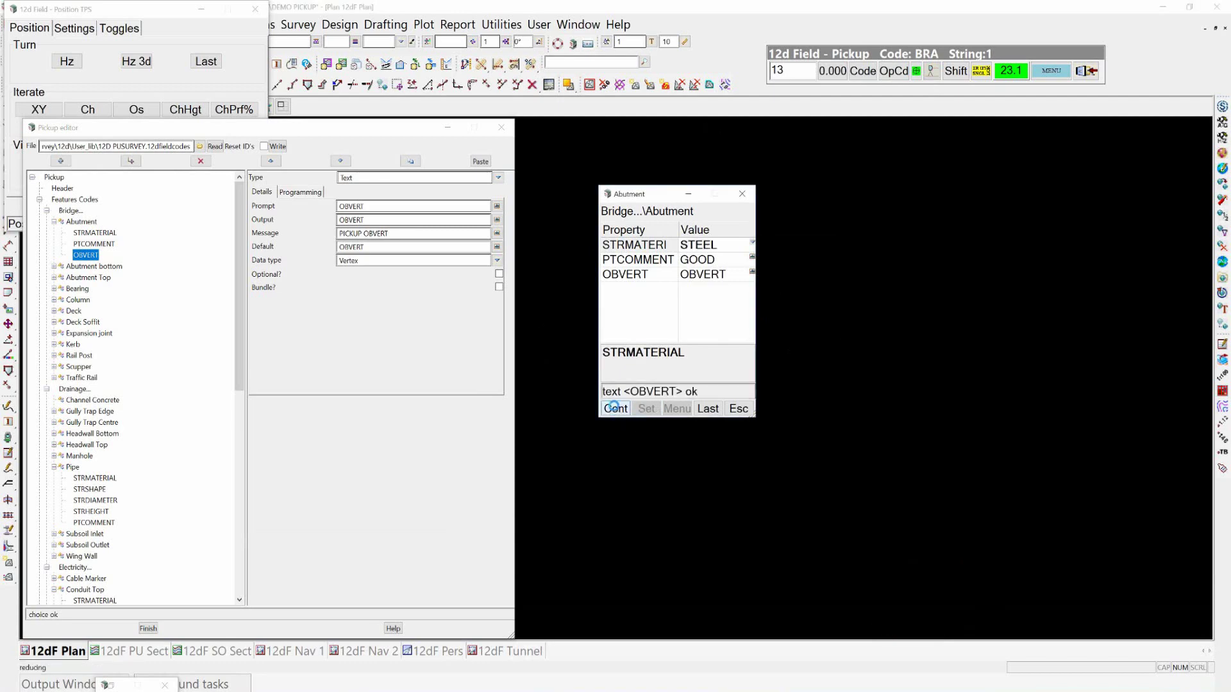
pyautogui.click(595, 483)
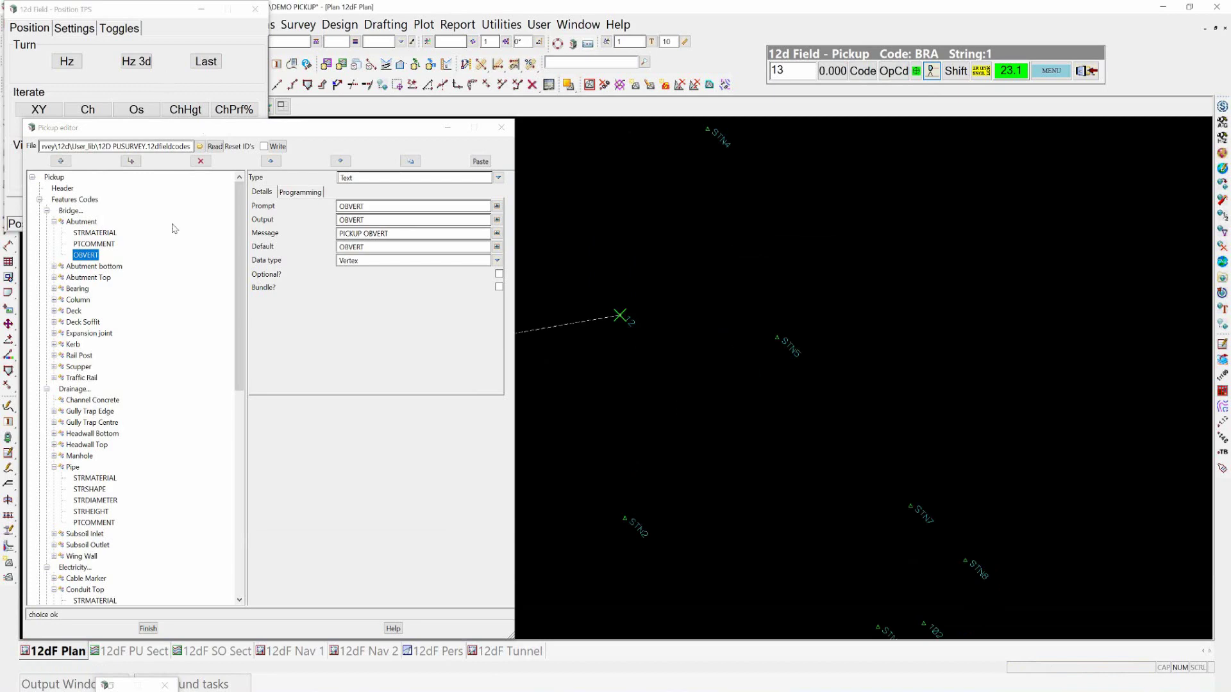
# - Minimise the Pickup editor, turn the instrument to a location above and left of point 12, and measure point 13
pyautogui.moveTo(195, 130); pyautogui.dragTo(242, 194)
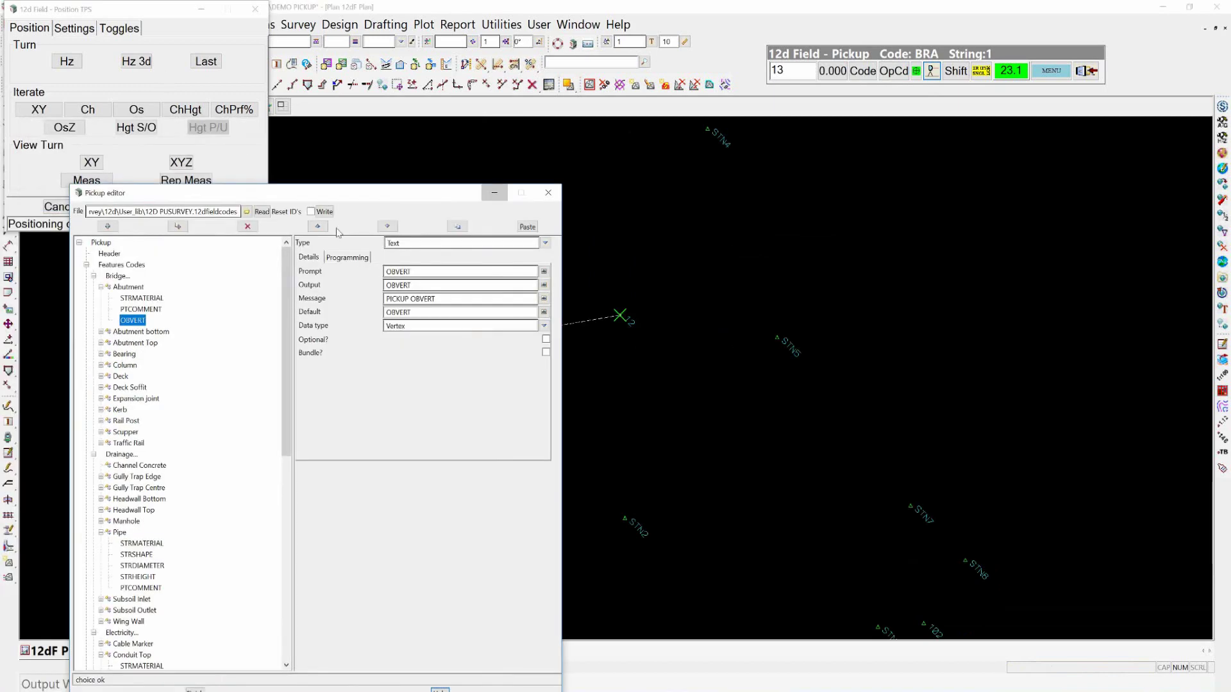
pyautogui.click(494, 193)
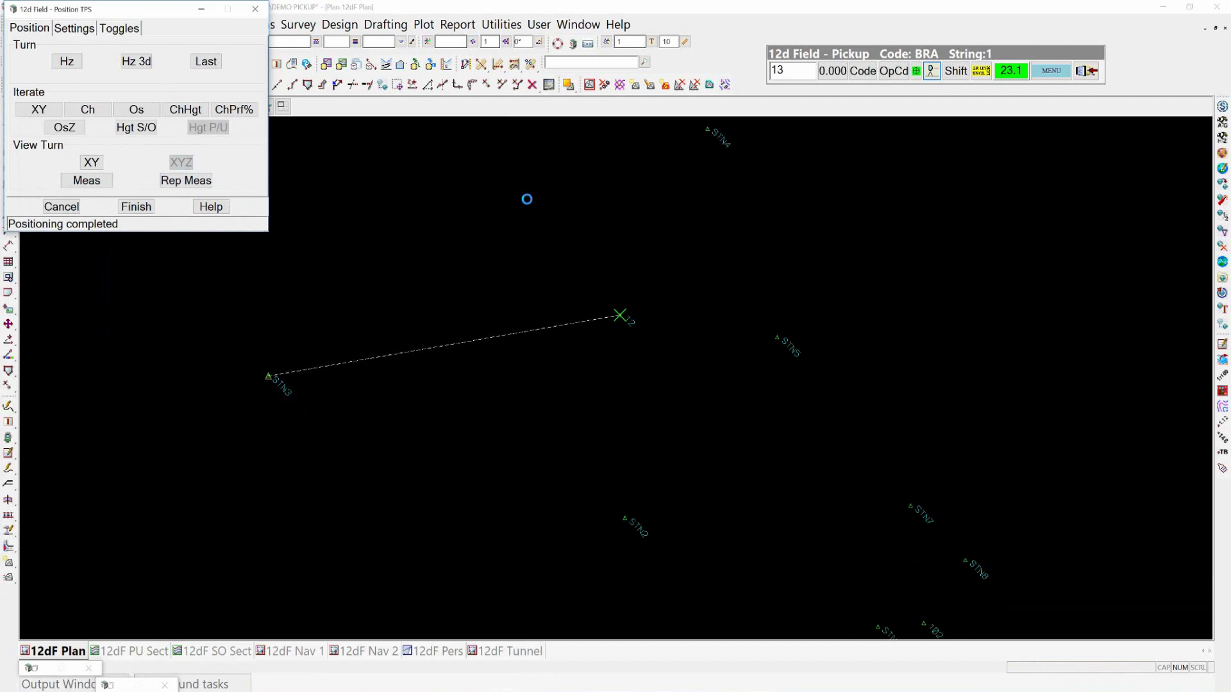
pyautogui.click(522, 208)
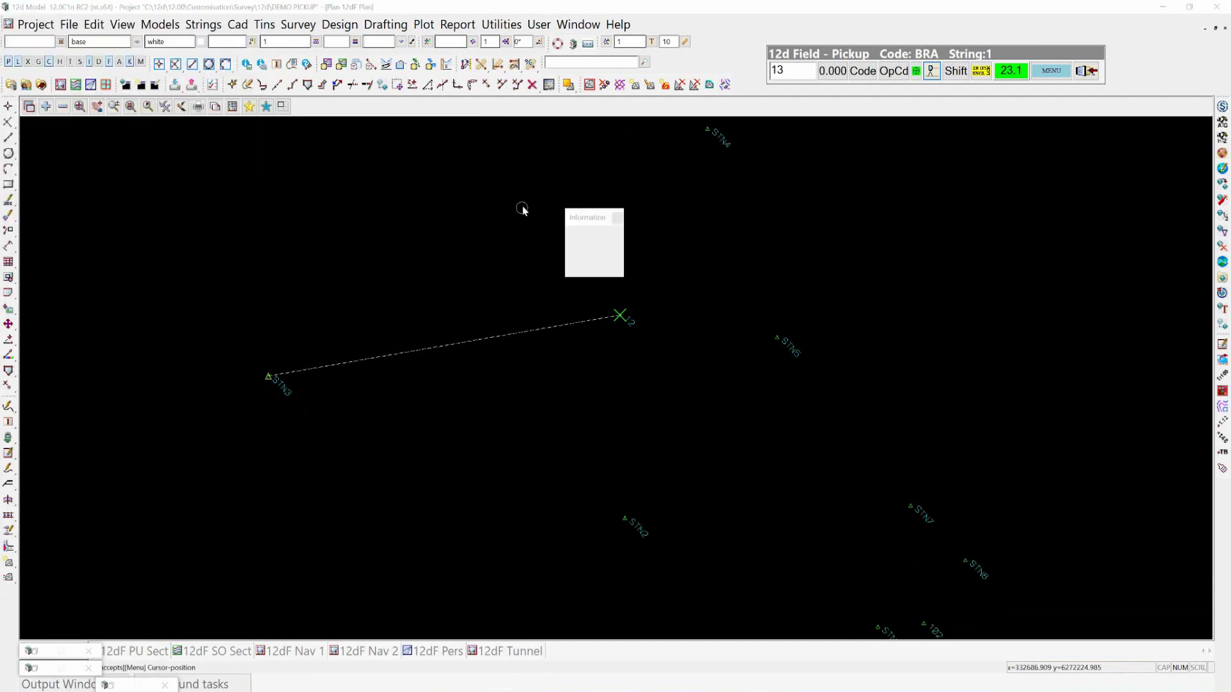
pyautogui.middleClick(522, 407)
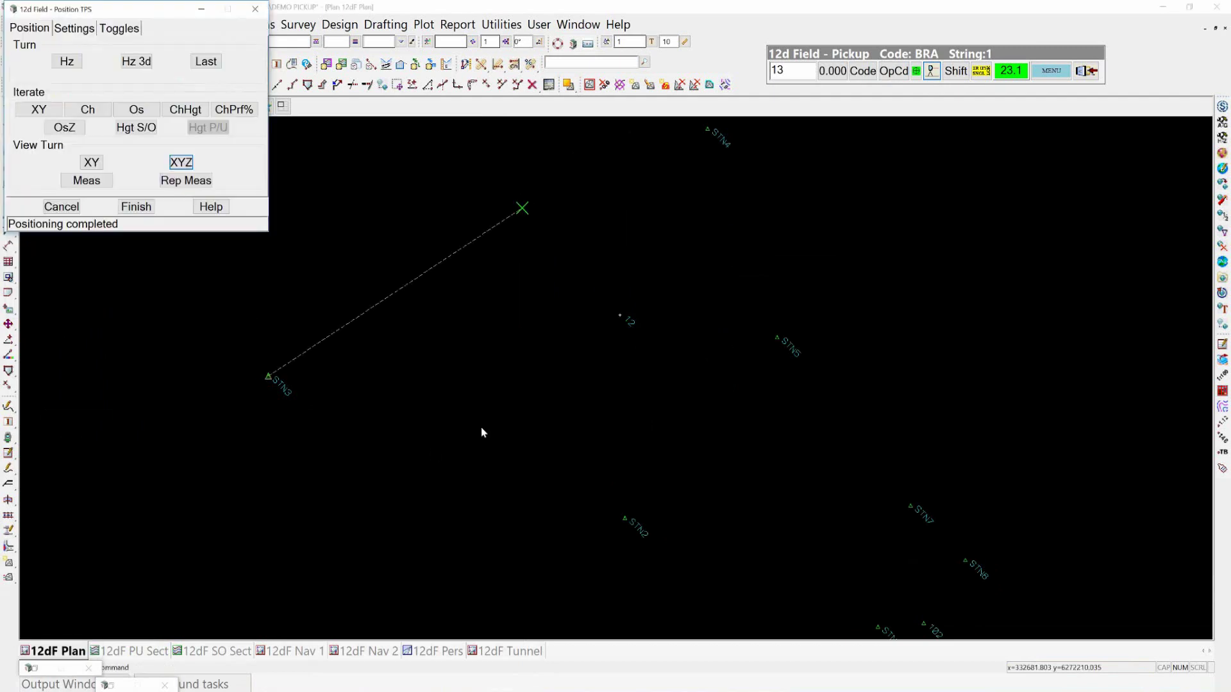
pyautogui.click(933, 72)
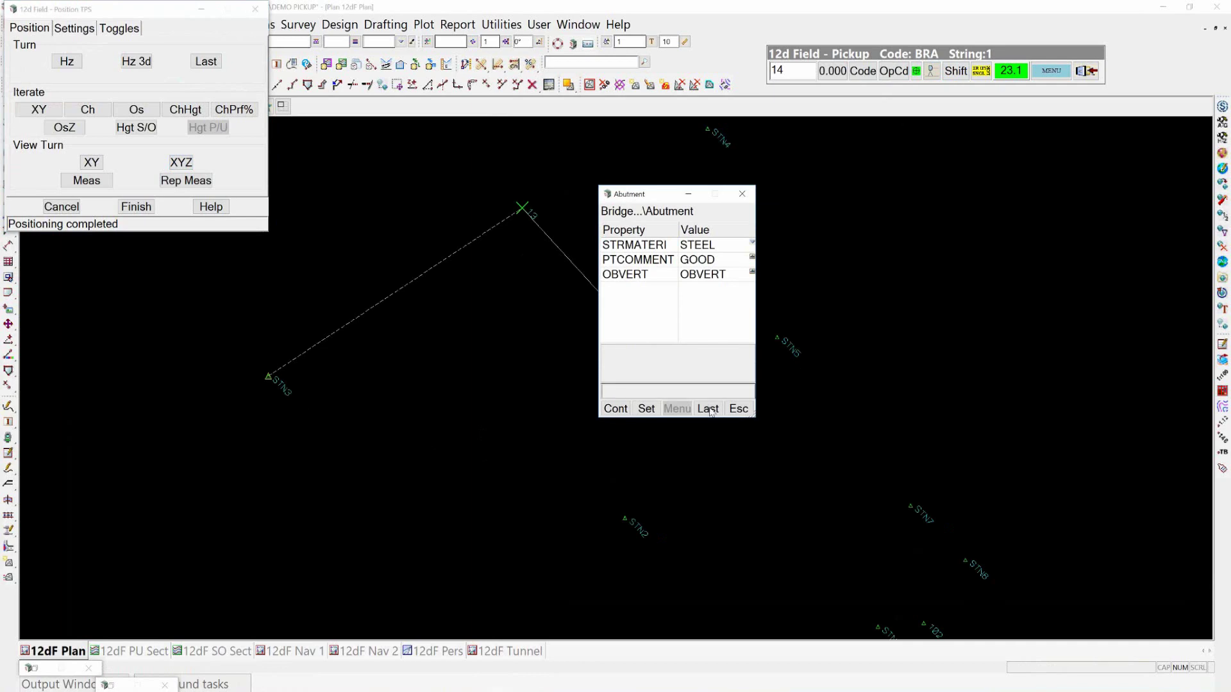
# - Open the 12d Field settings, move them clear of the Abutment attributes, and review the general Pickup options
pyautogui.click(1052, 74)
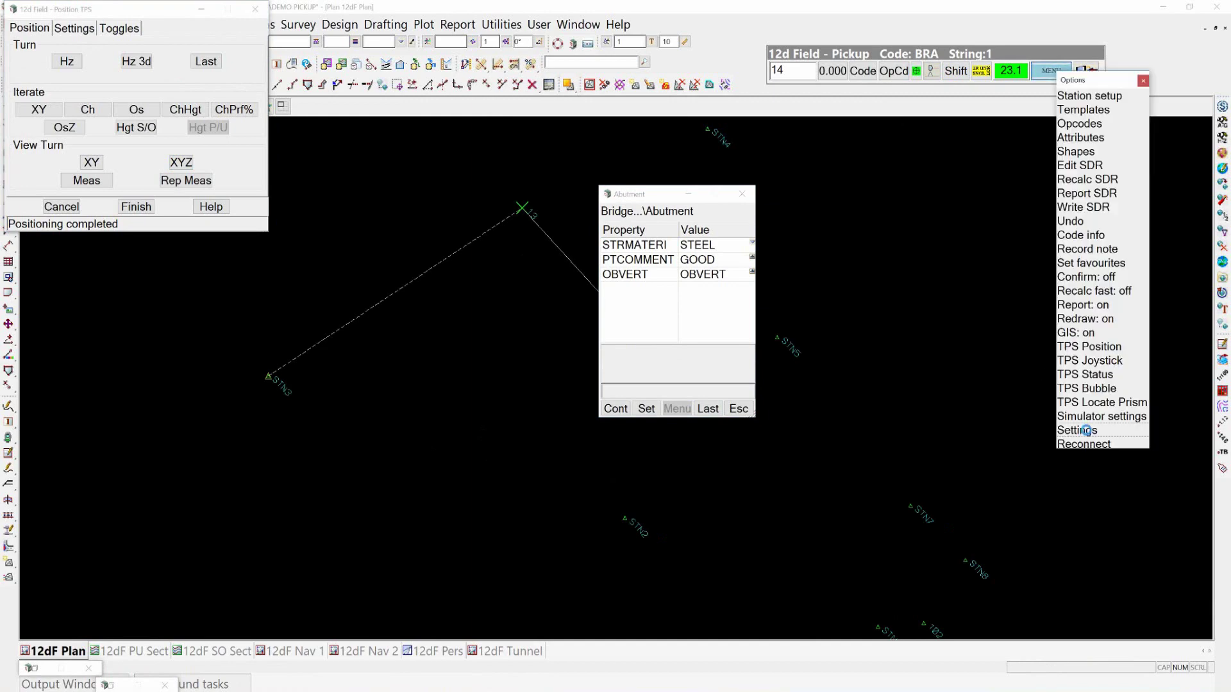
pyautogui.click(1087, 431)
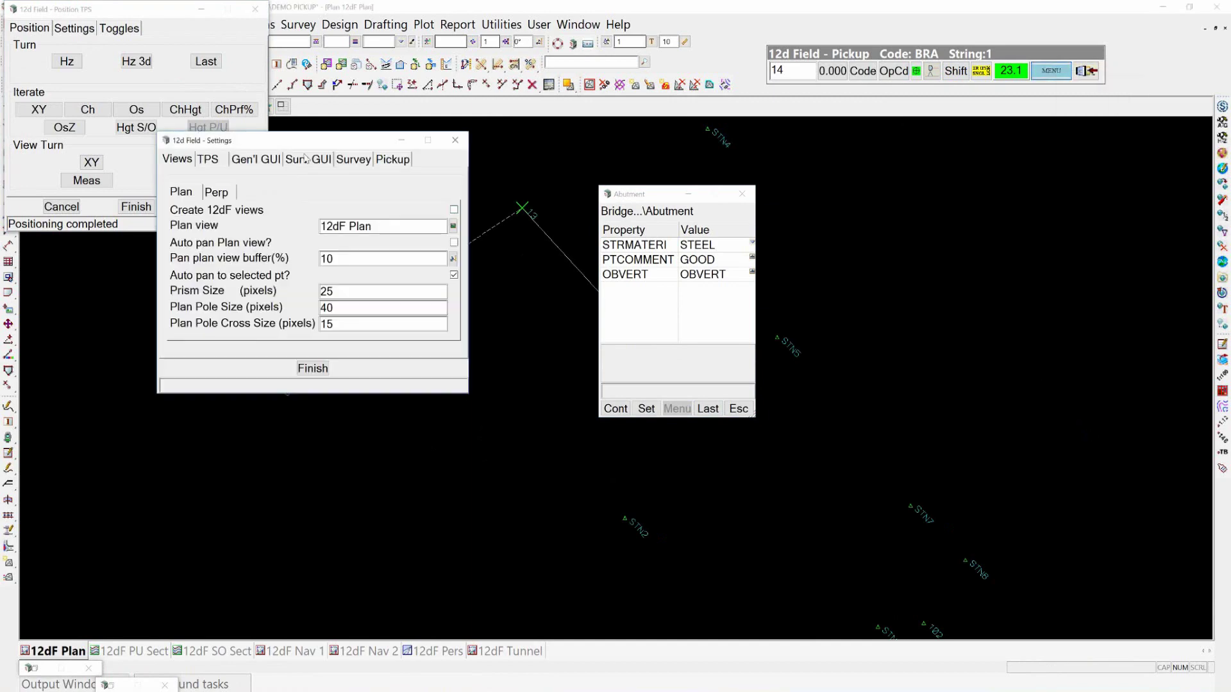
pyautogui.moveTo(777, 273); pyautogui.dragTo(985, 130)
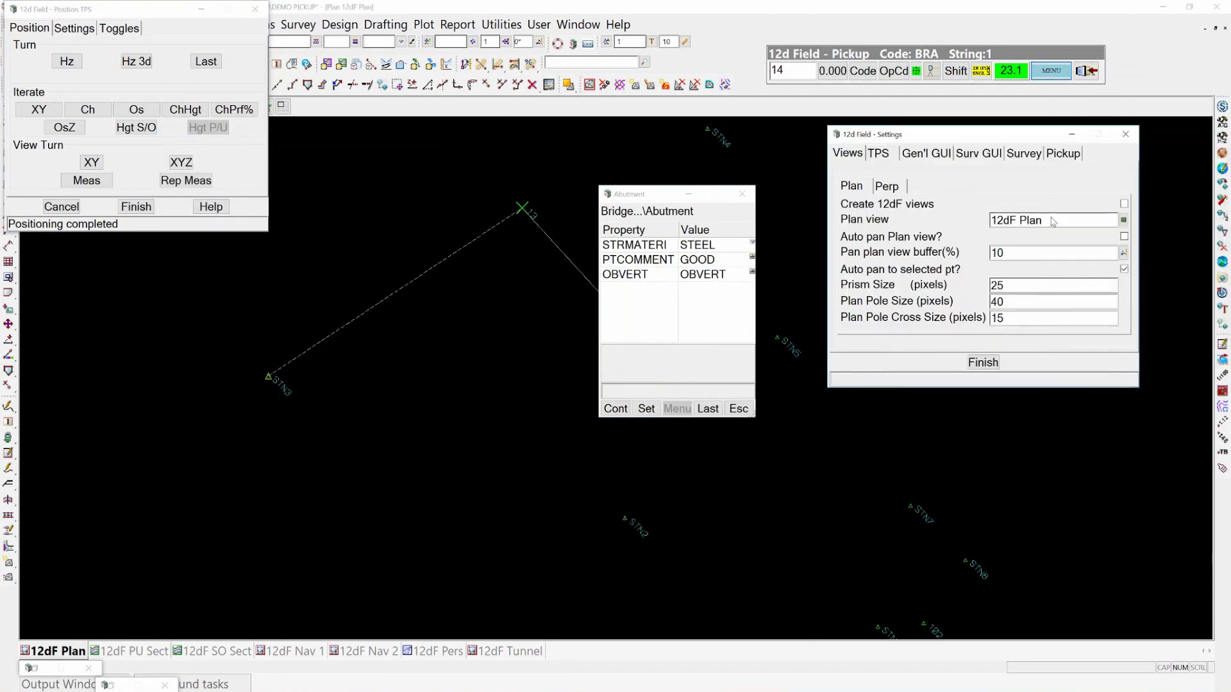
pyautogui.click(1063, 154)
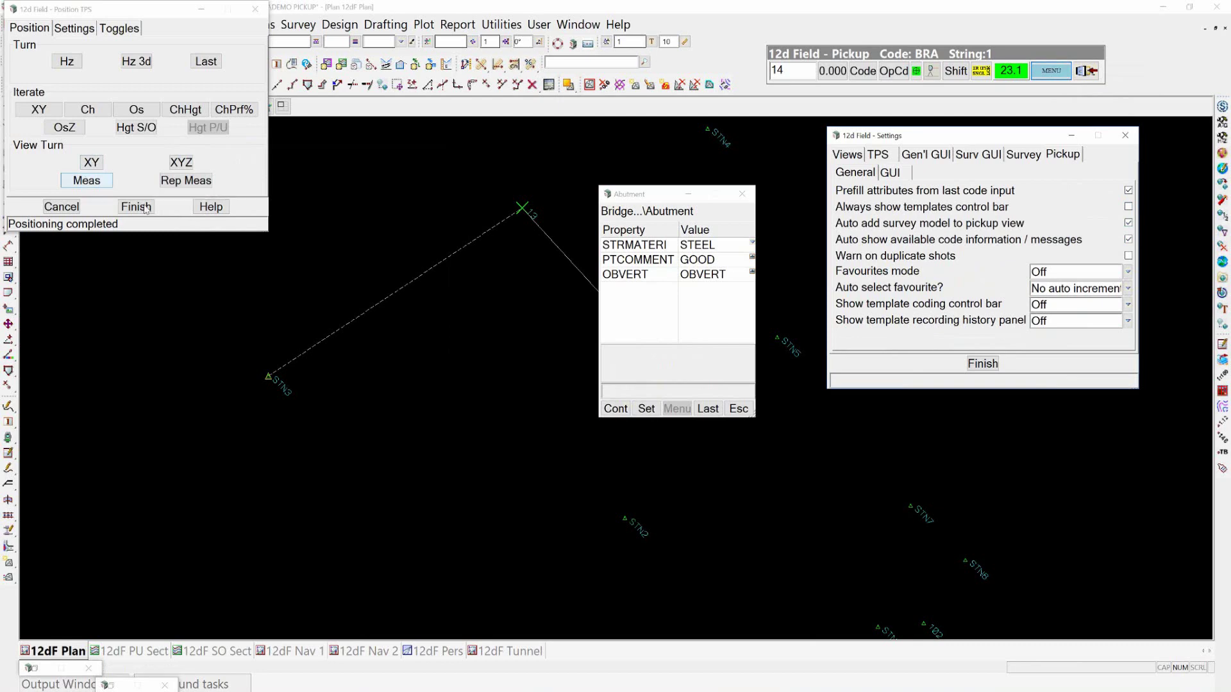
# - Minimise the Position TPS panel and list the models that can be removed from the 12dF Plan view
pyautogui.click(202, 10)
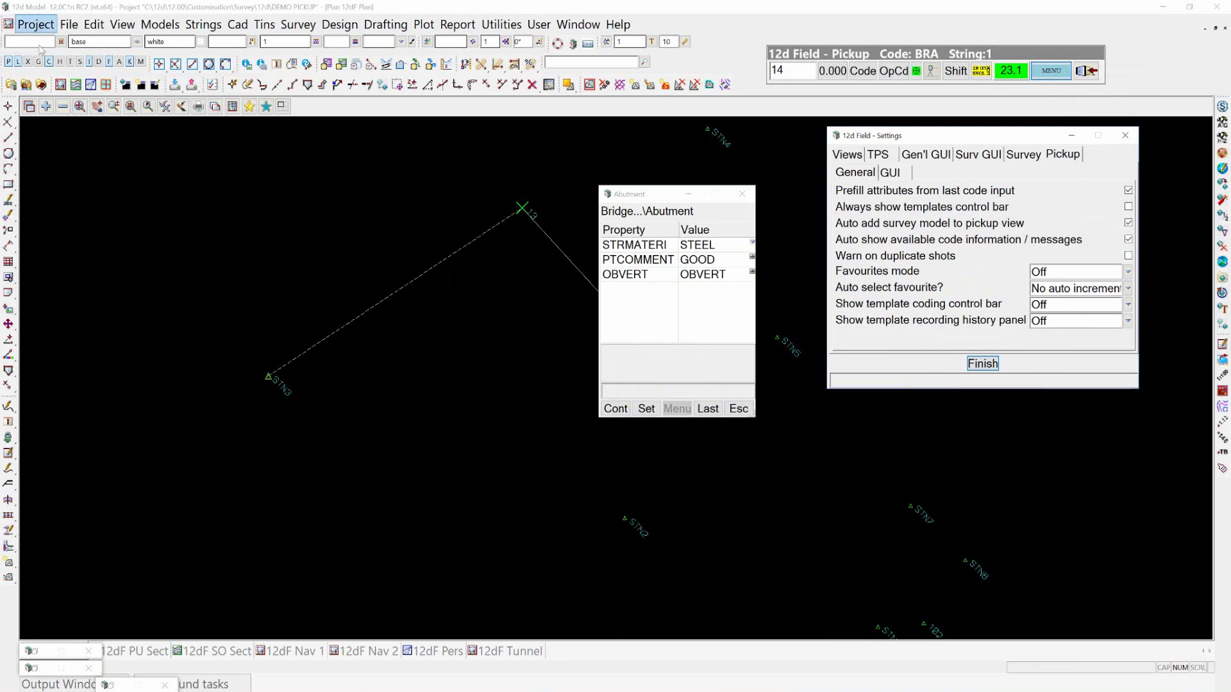
pyautogui.click(63, 107)
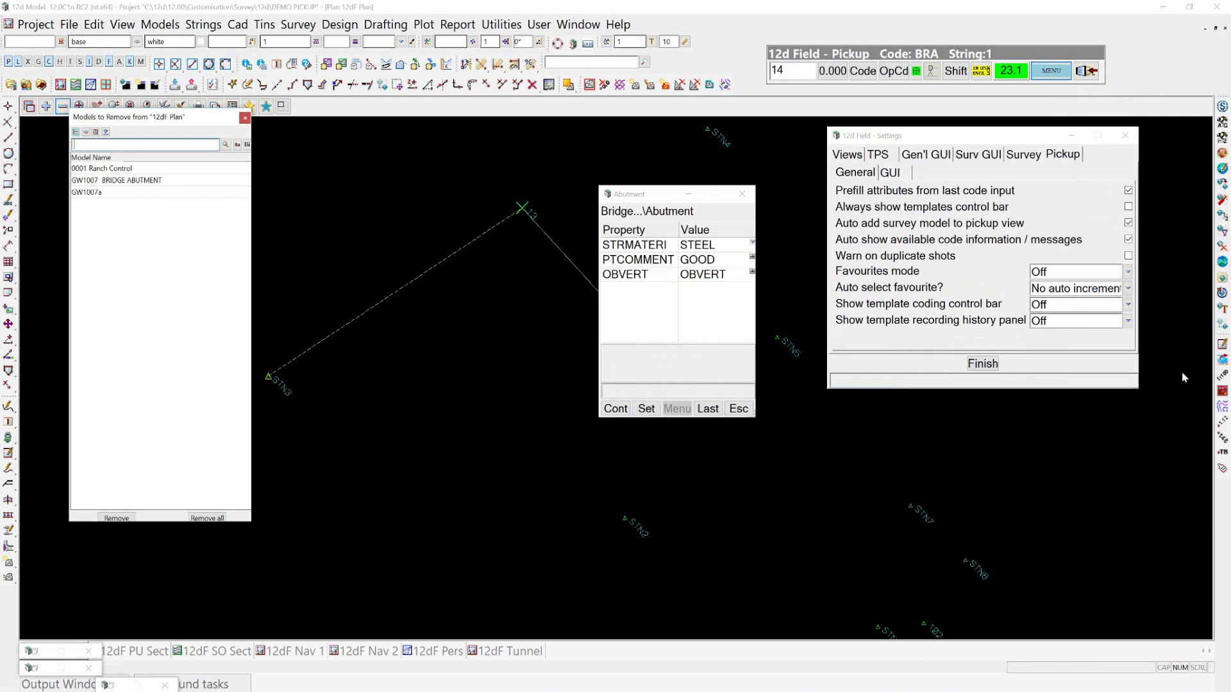
# - Check the Favourites mode choices, and set the 1st hotkeys bar mode to Vertical in the survey GUI settings
pyautogui.click(1128, 273)
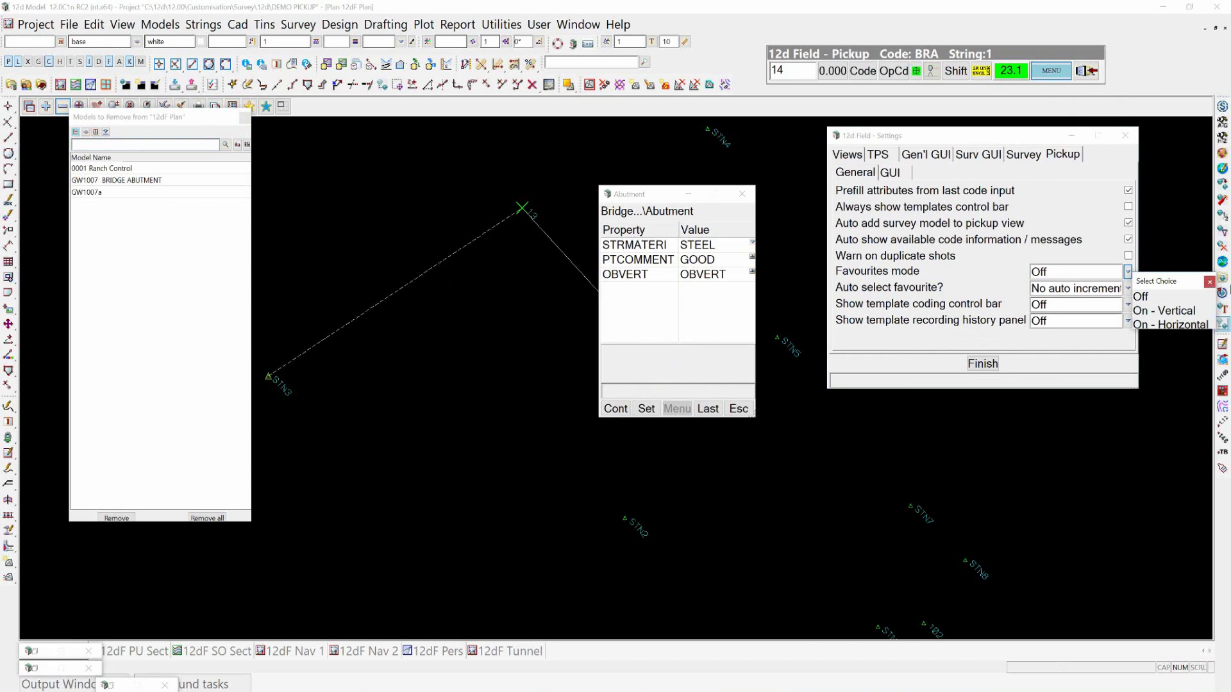
pyautogui.click(1209, 282)
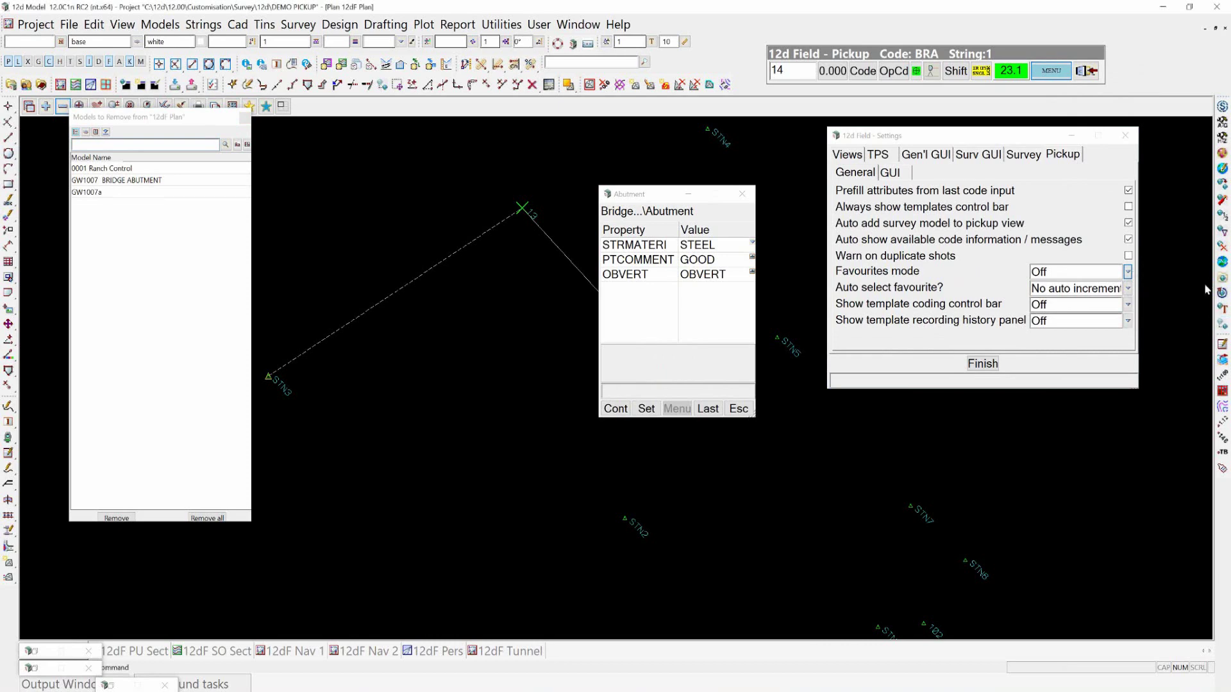
pyautogui.click(978, 157)
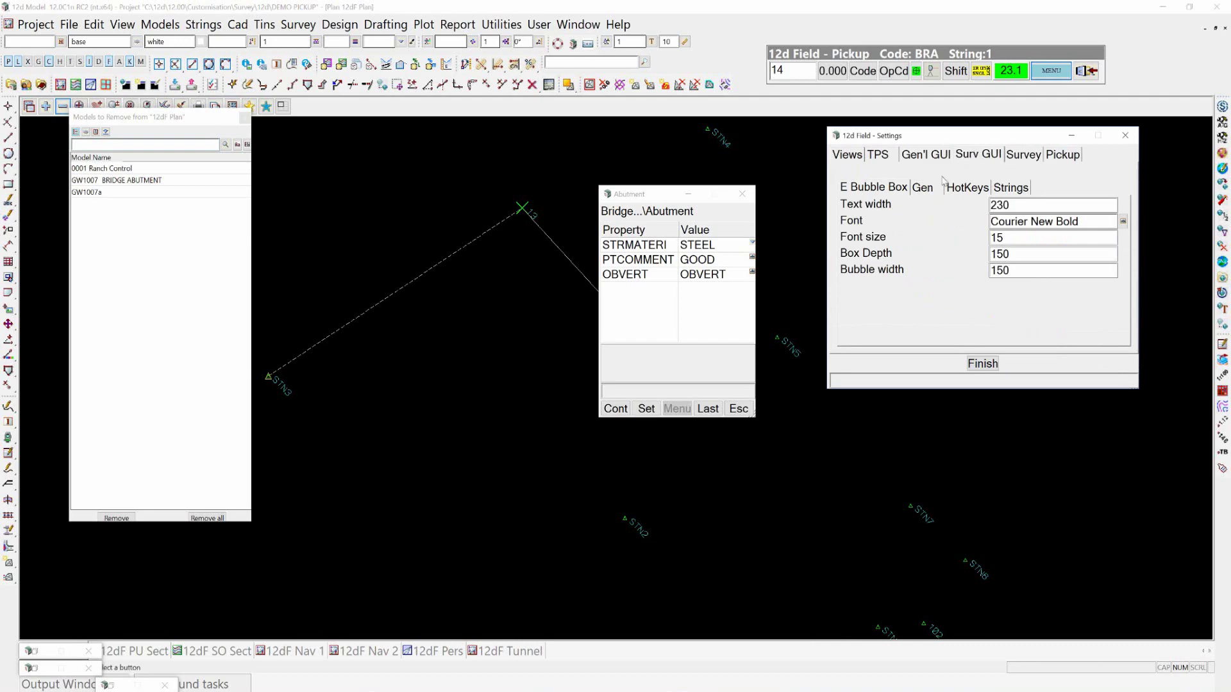
pyautogui.click(967, 188)
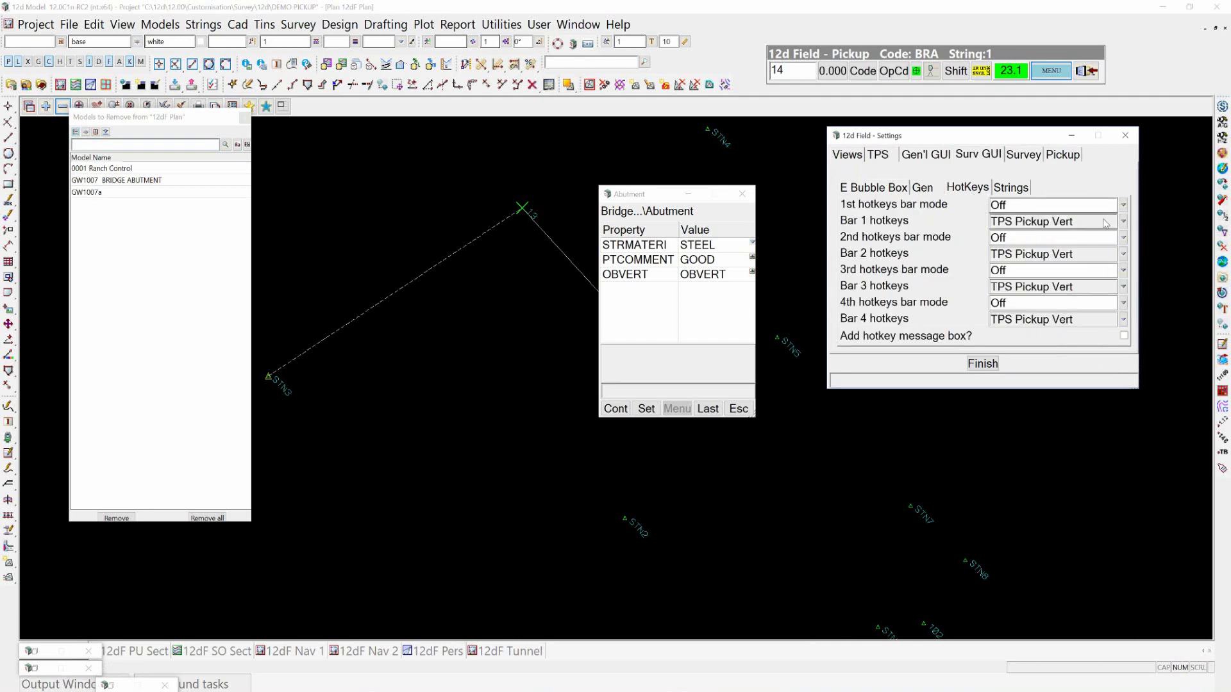
pyautogui.click(1123, 205)
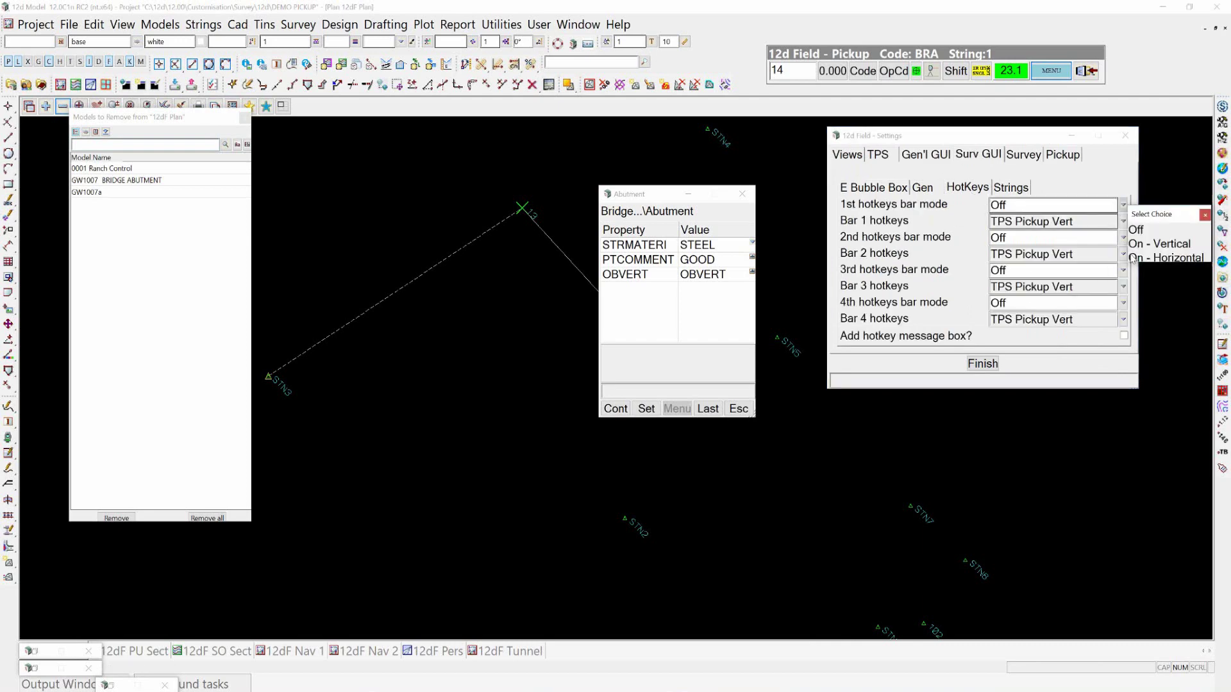
pyautogui.click(1158, 244)
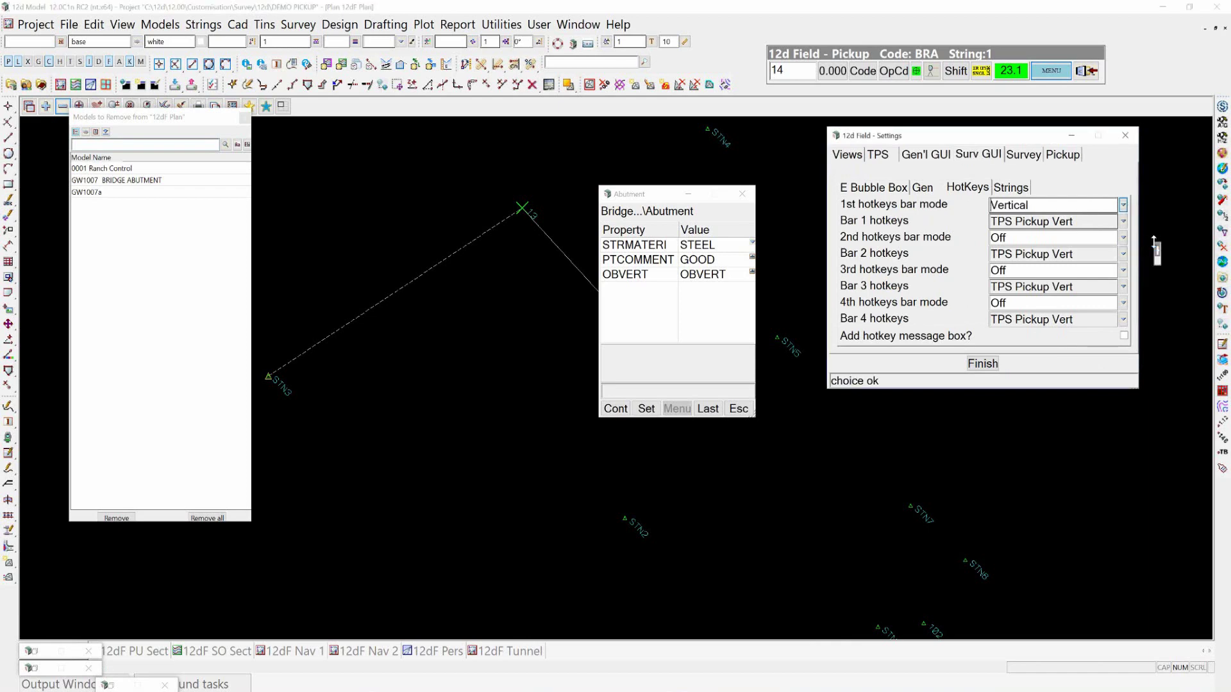
# - Assign the TPS Pickup Vert hotkeys to bar 1, move the bar higher along the plan view's edge, and finish the settings
pyautogui.click(1123, 221)
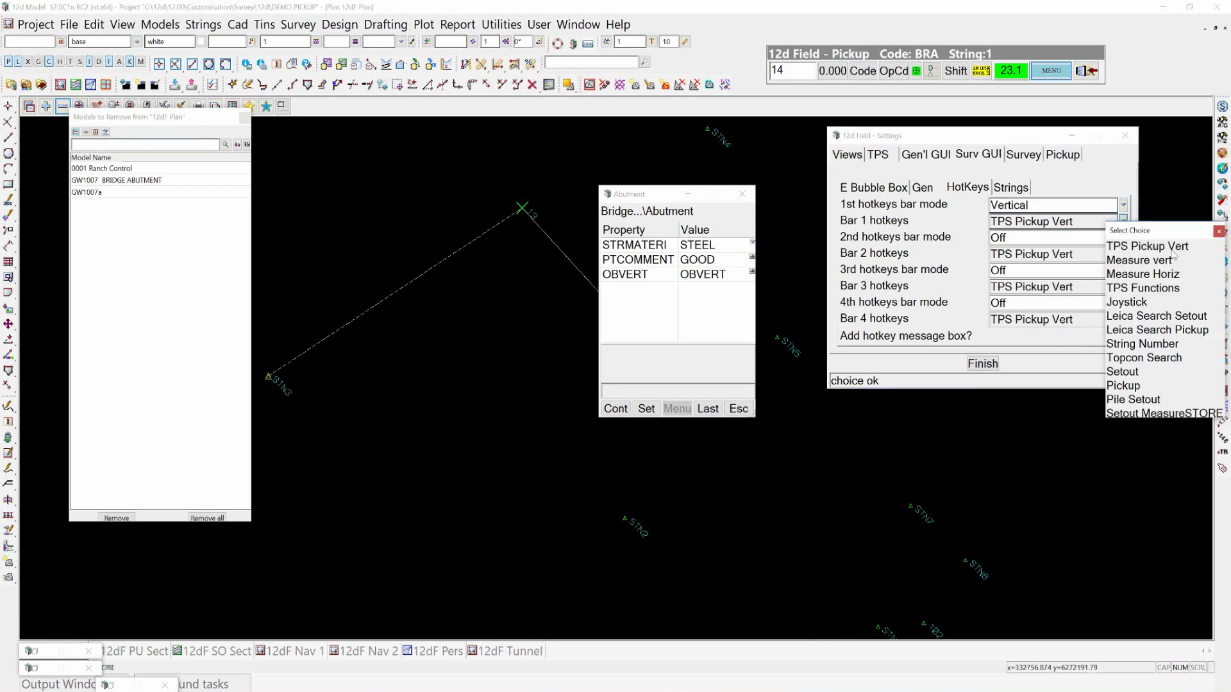
pyautogui.click(1148, 247)
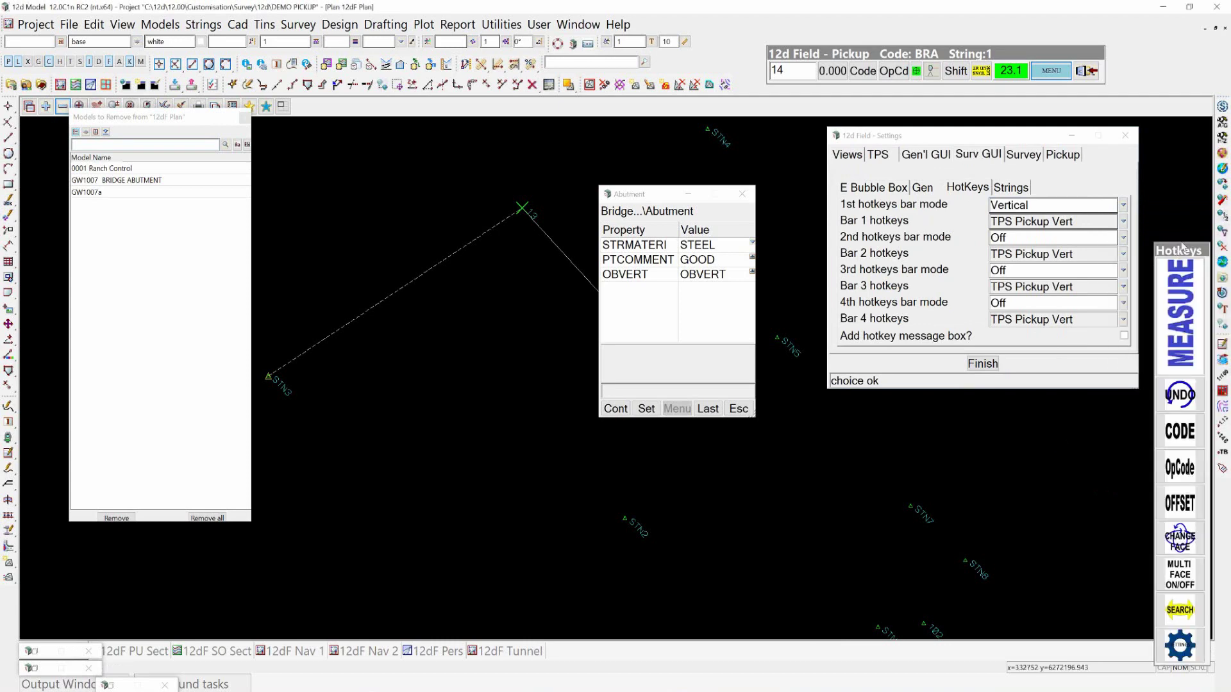
pyautogui.moveTo(1211, 113)
pyautogui.mouseDown()
pyautogui.moveTo(1216, 68)
pyautogui.moveTo(1152, 113)
pyautogui.moveTo(1195, 97)
pyautogui.mouseUp()
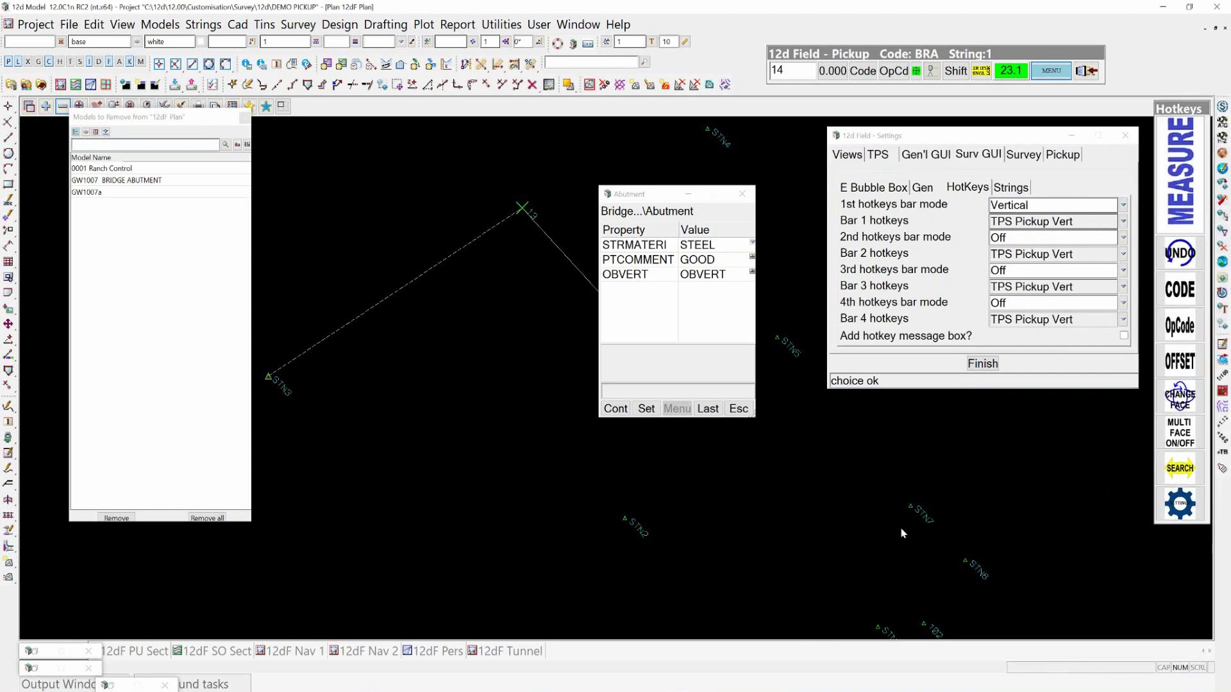
pyautogui.click(984, 365)
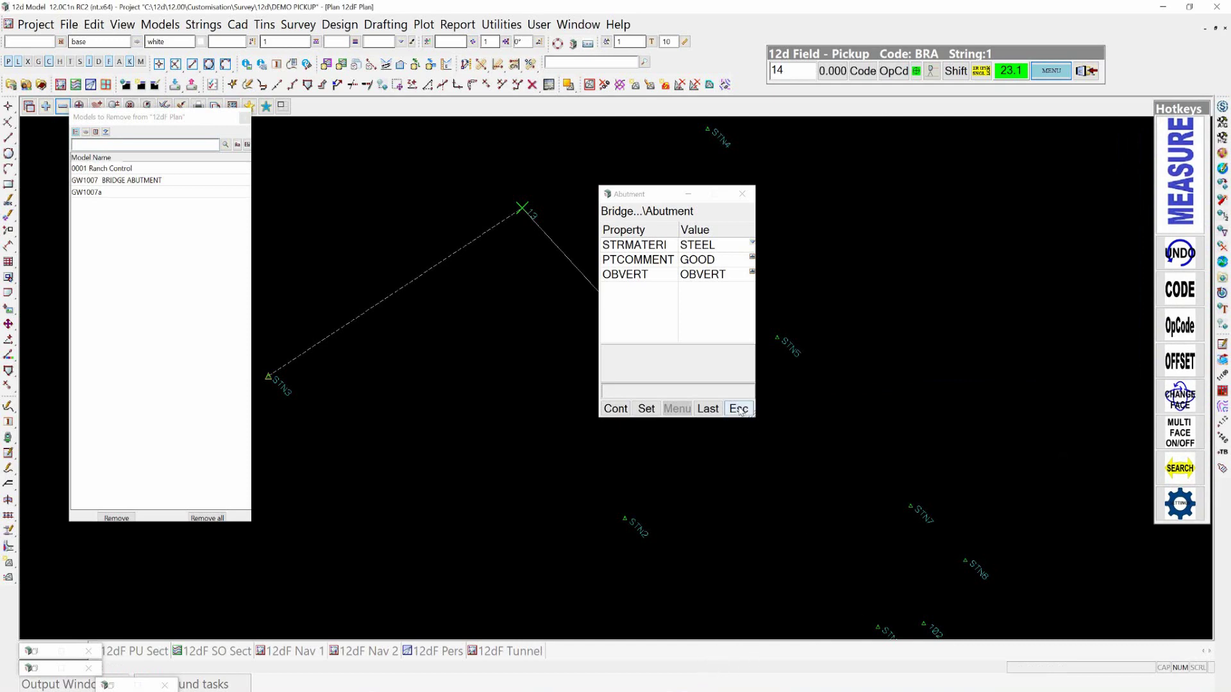
# - Check the Abutment's PTCOMMENT settings in the Pickup editor, clear PTCOMMENT for point 13 and accept its attributes
pyautogui.click(34, 674)
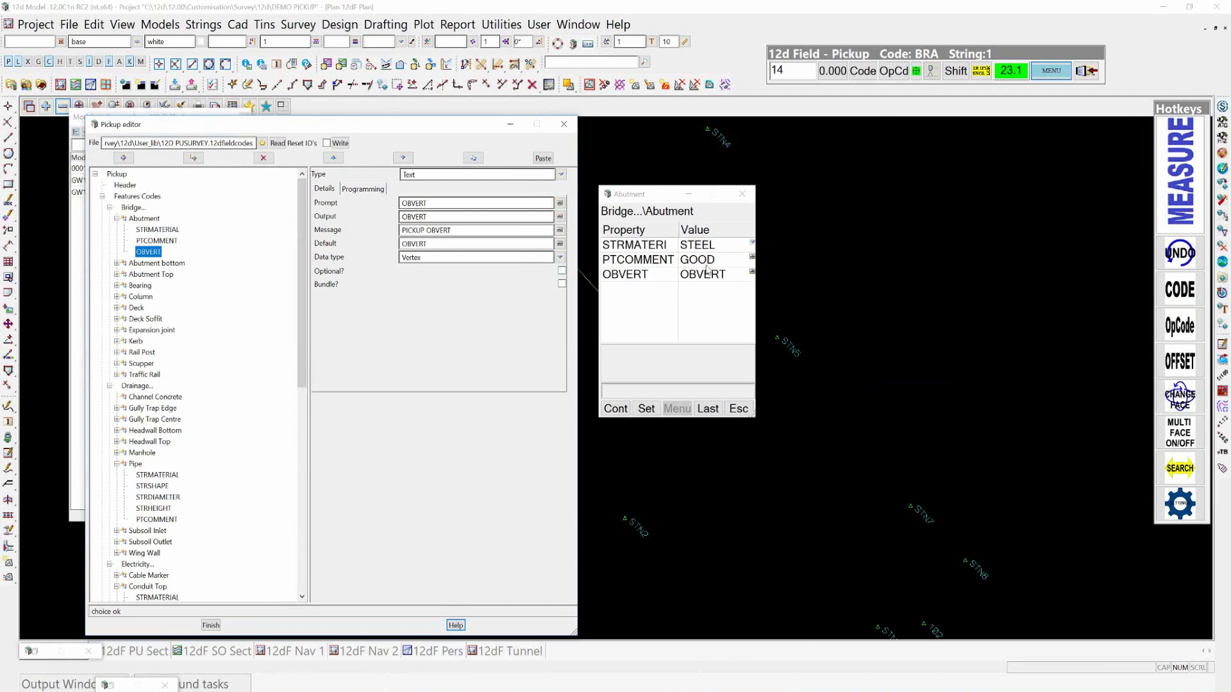
pyautogui.click(170, 241)
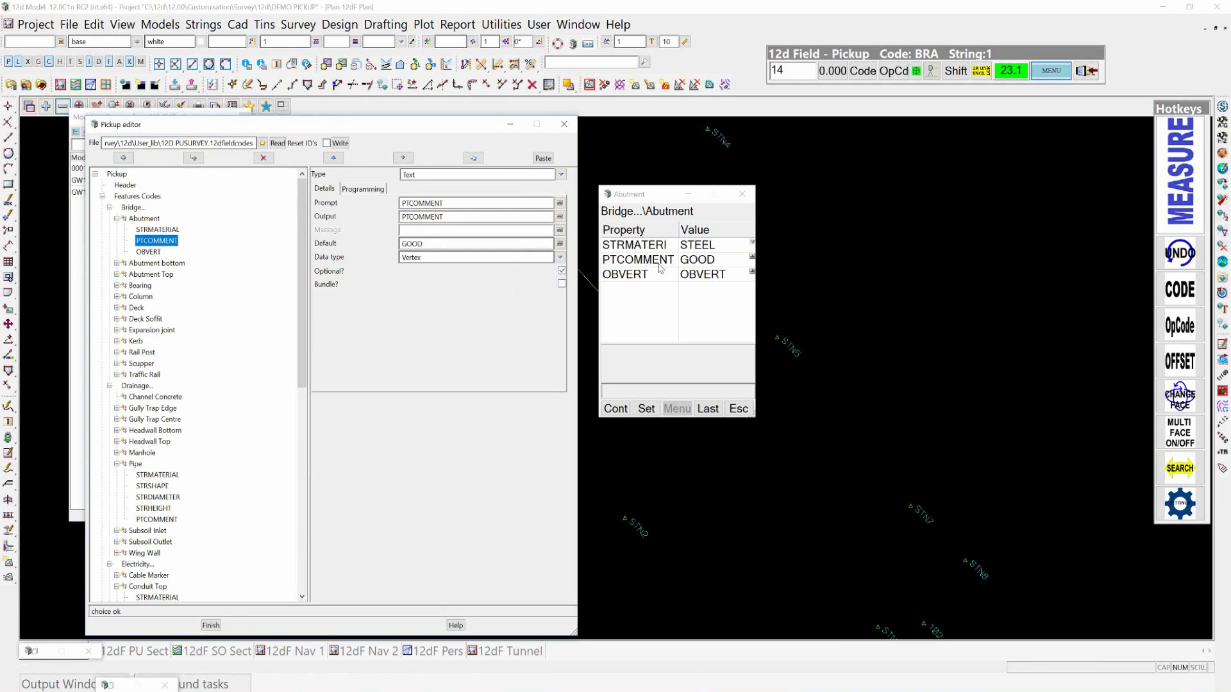
pyautogui.click(715, 260)
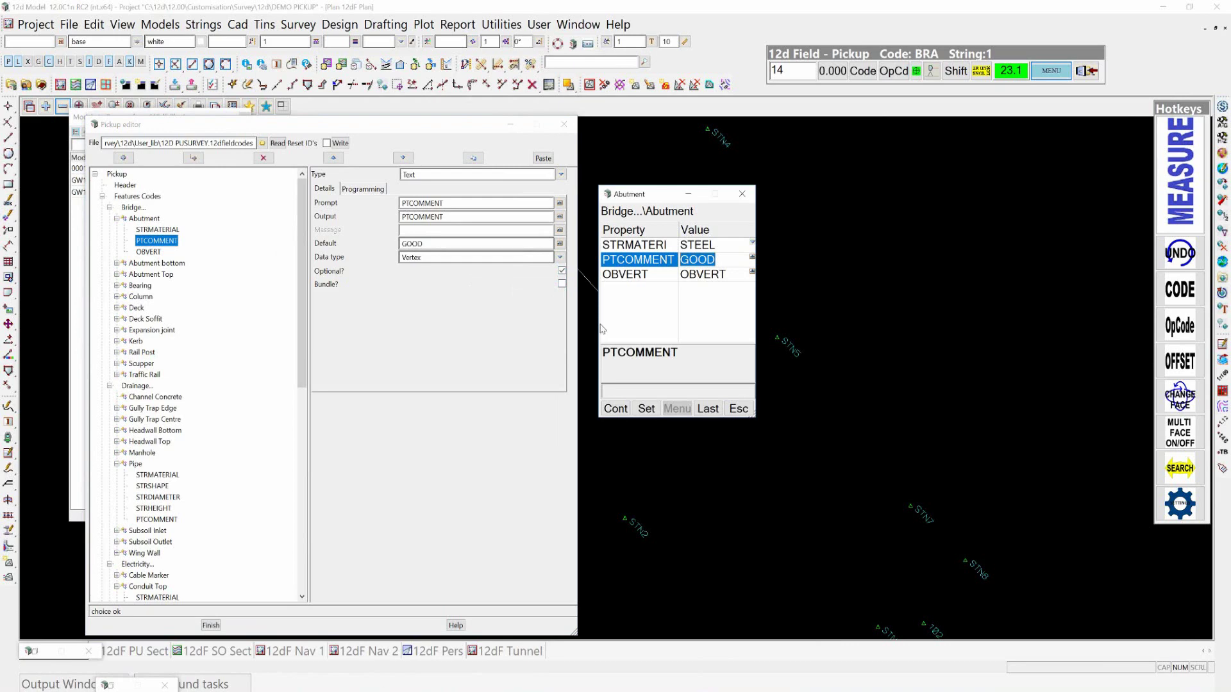
pyautogui.press('BackSpace')
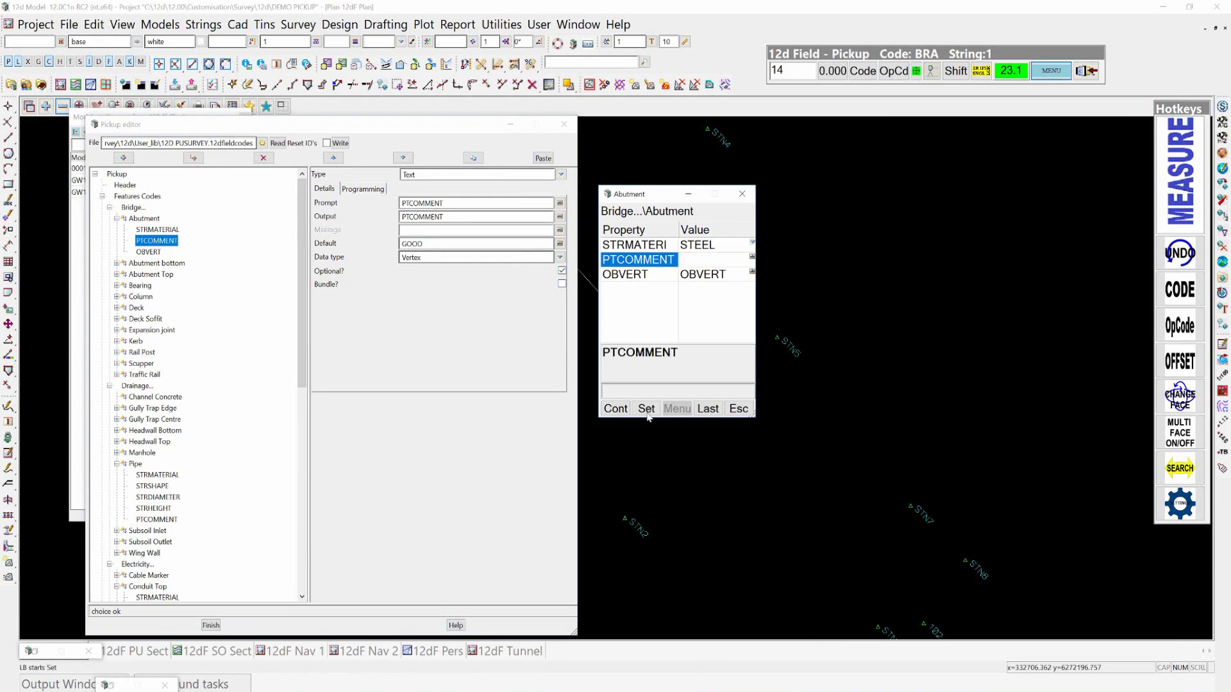
pyautogui.click(614, 410)
pyautogui.click(614, 410)
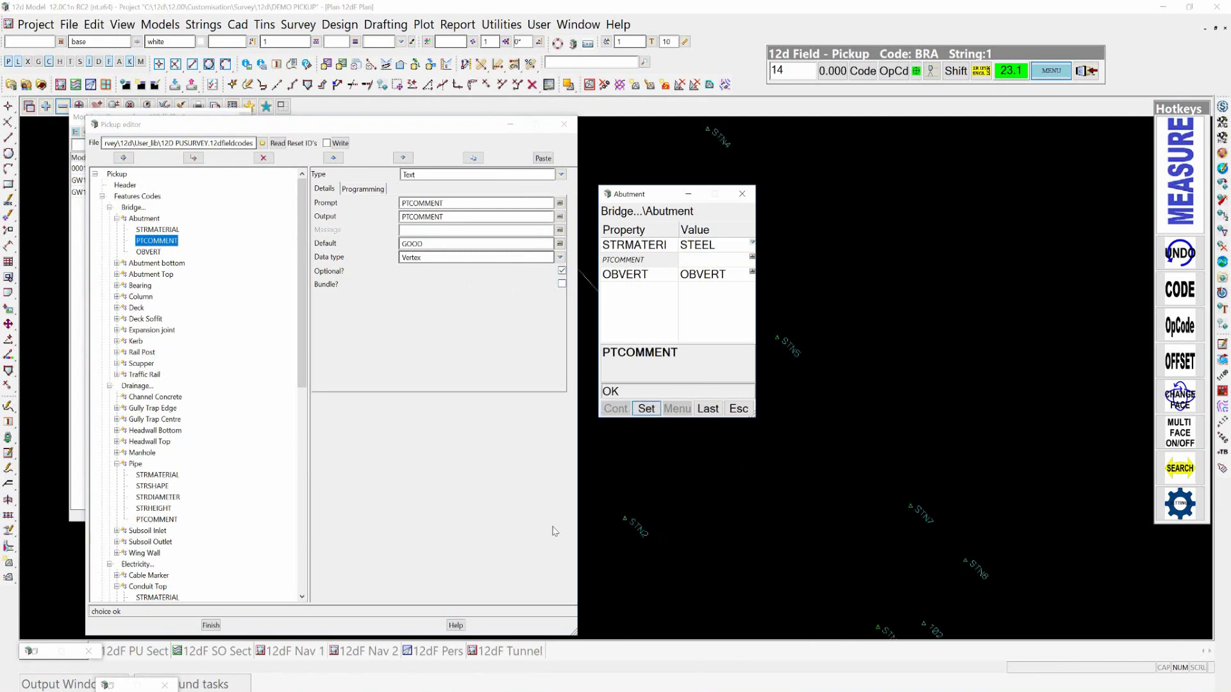
pyautogui.click(615, 410)
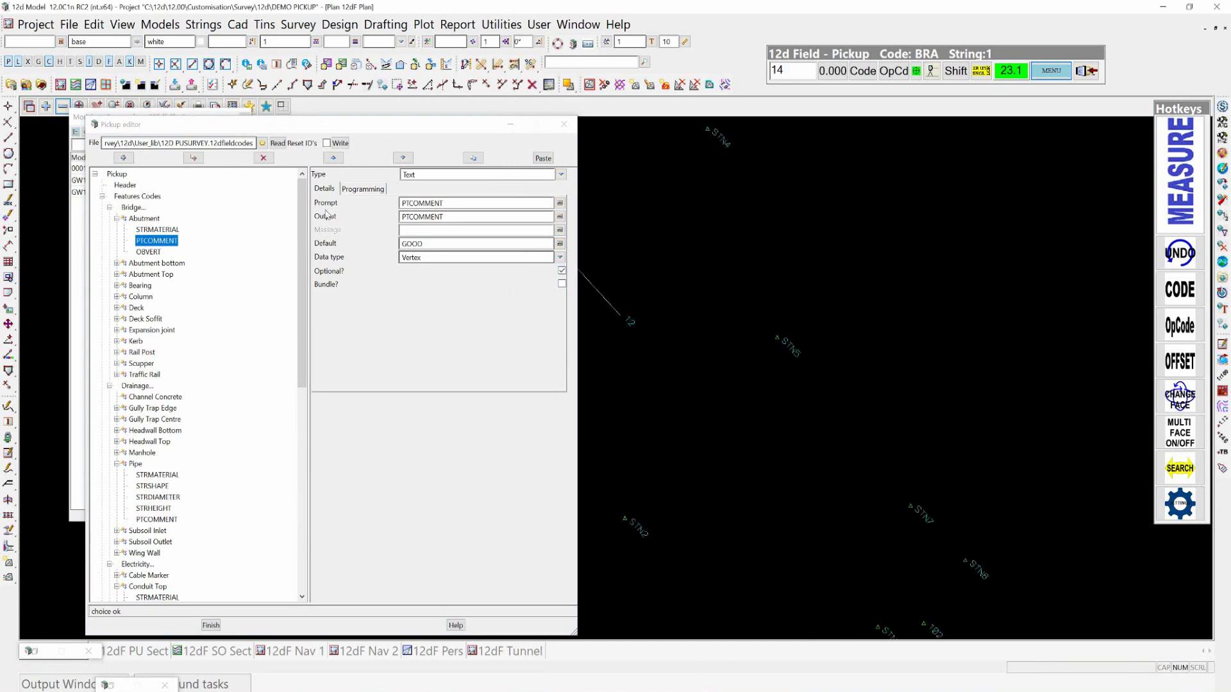
# - Close the list of models to remove and place the Pickup editor to the left of points 12 and 13
pyautogui.moveTo(327, 215); pyautogui.dragTo(305, 248)
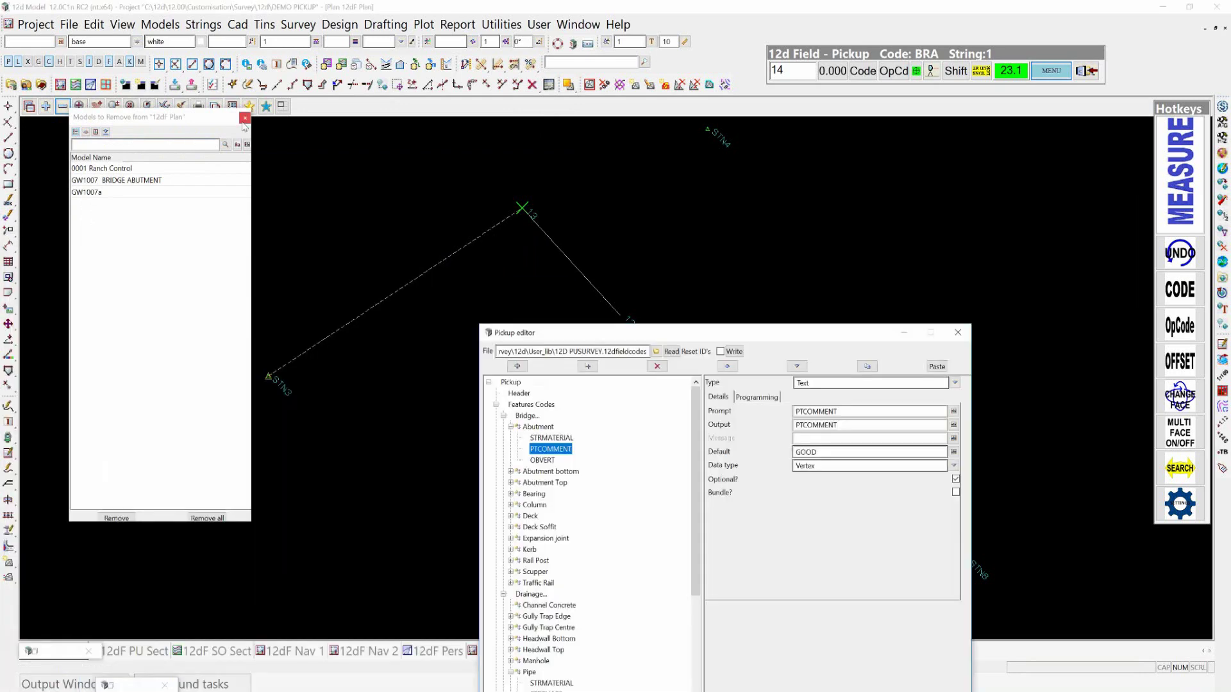
pyautogui.click(242, 122)
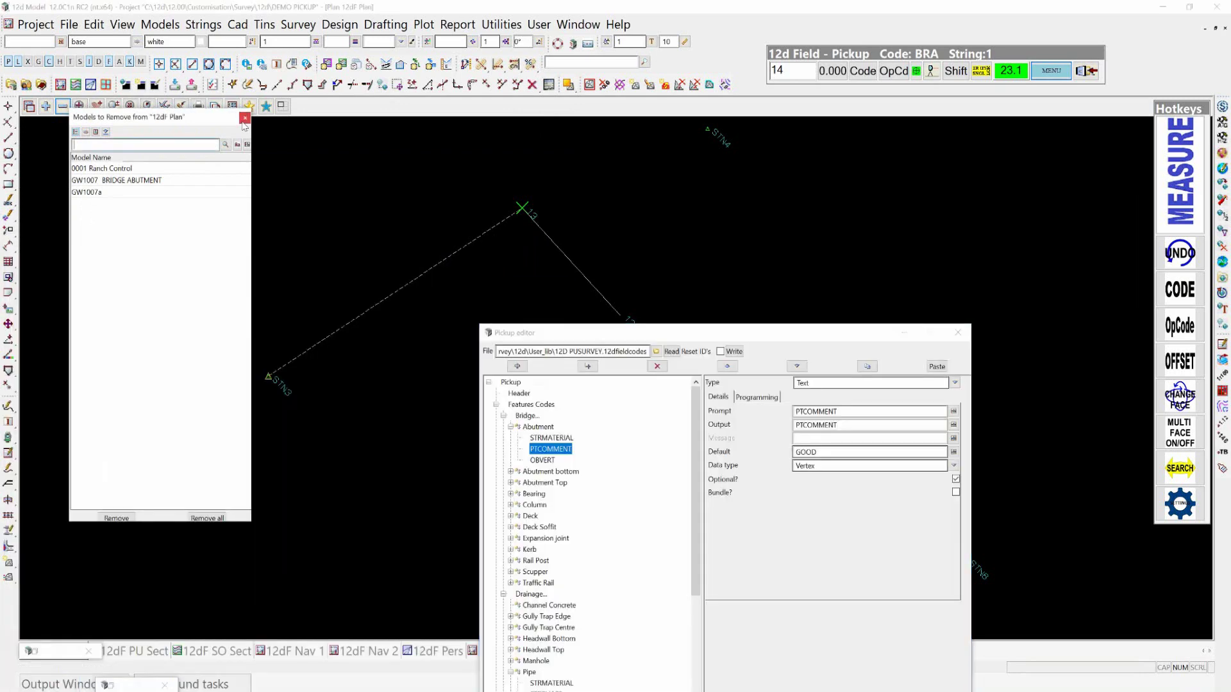
pyautogui.click(245, 119)
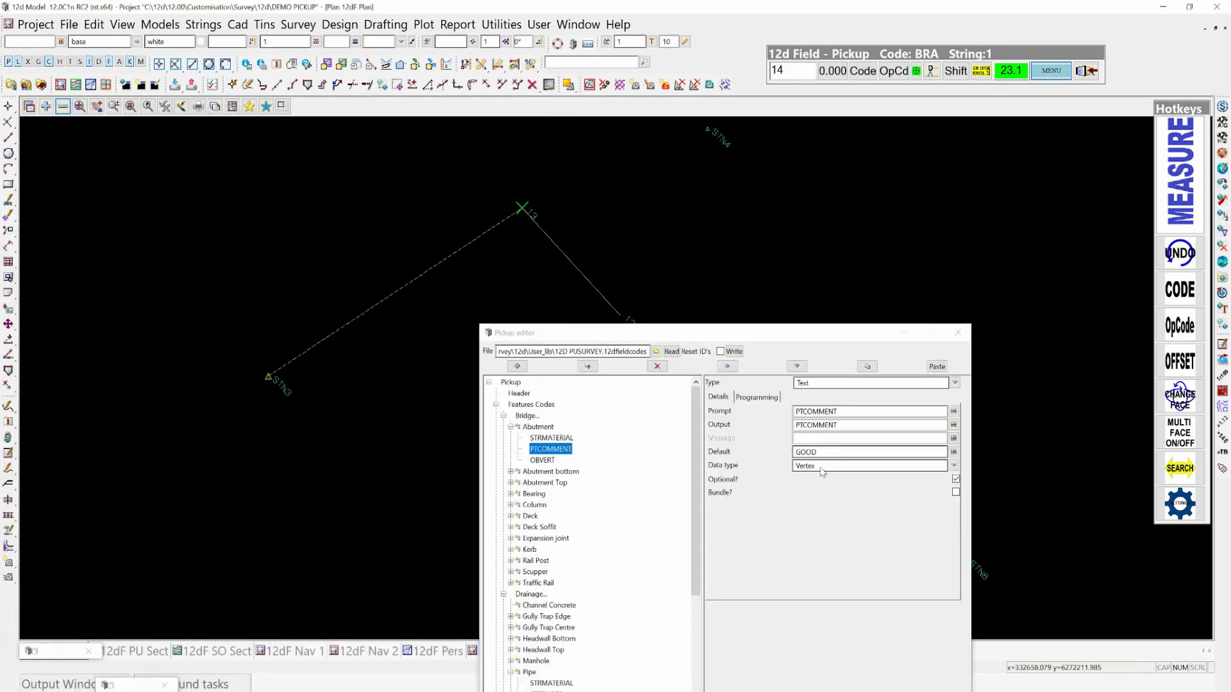
pyautogui.moveTo(716, 334); pyautogui.dragTo(783, 198)
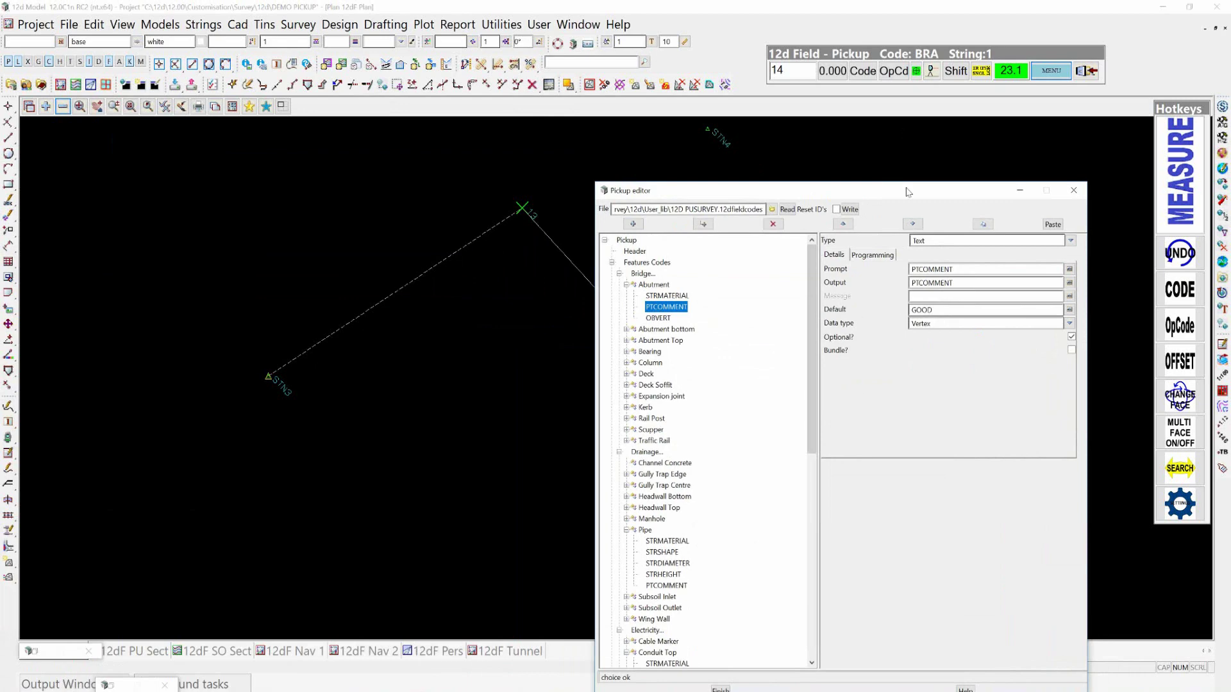
pyautogui.moveTo(904, 191); pyautogui.dragTo(208, 92)
pyautogui.moveTo(567, 324); pyautogui.dragTo(321, 102)
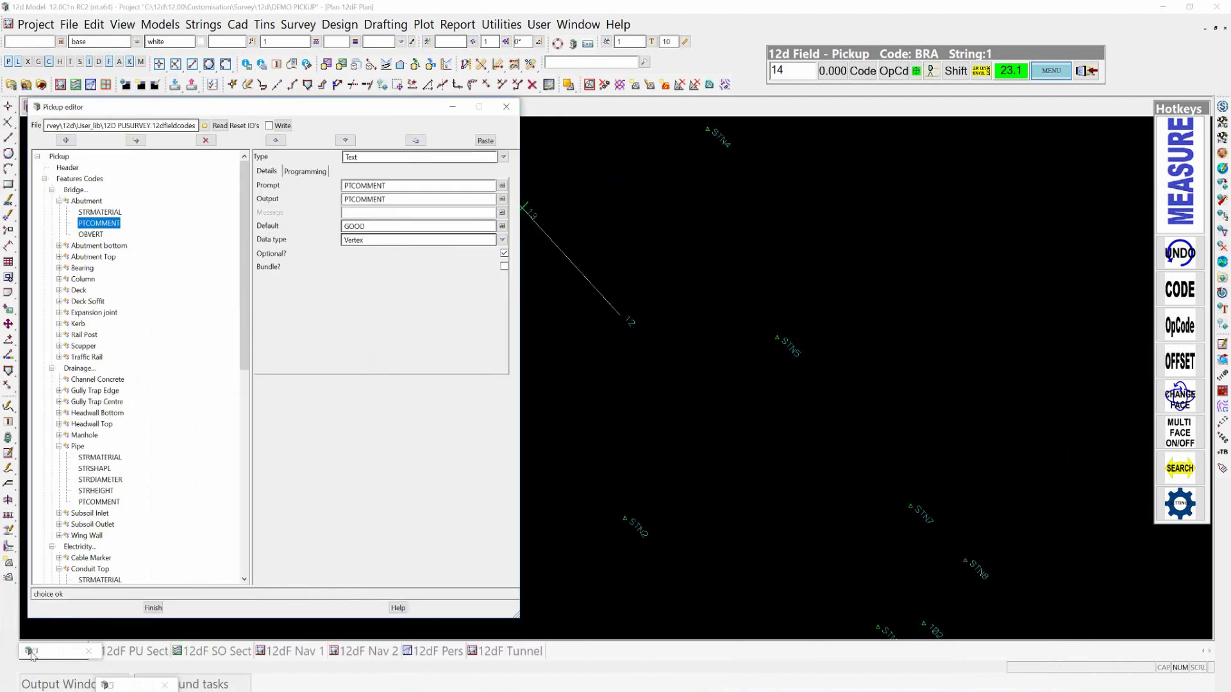
# - Restore the Position TPS panel, move it beside the hotkeys bar, and turn the instrument by XYZ to a location above and right of STN5
pyautogui.click(30, 652)
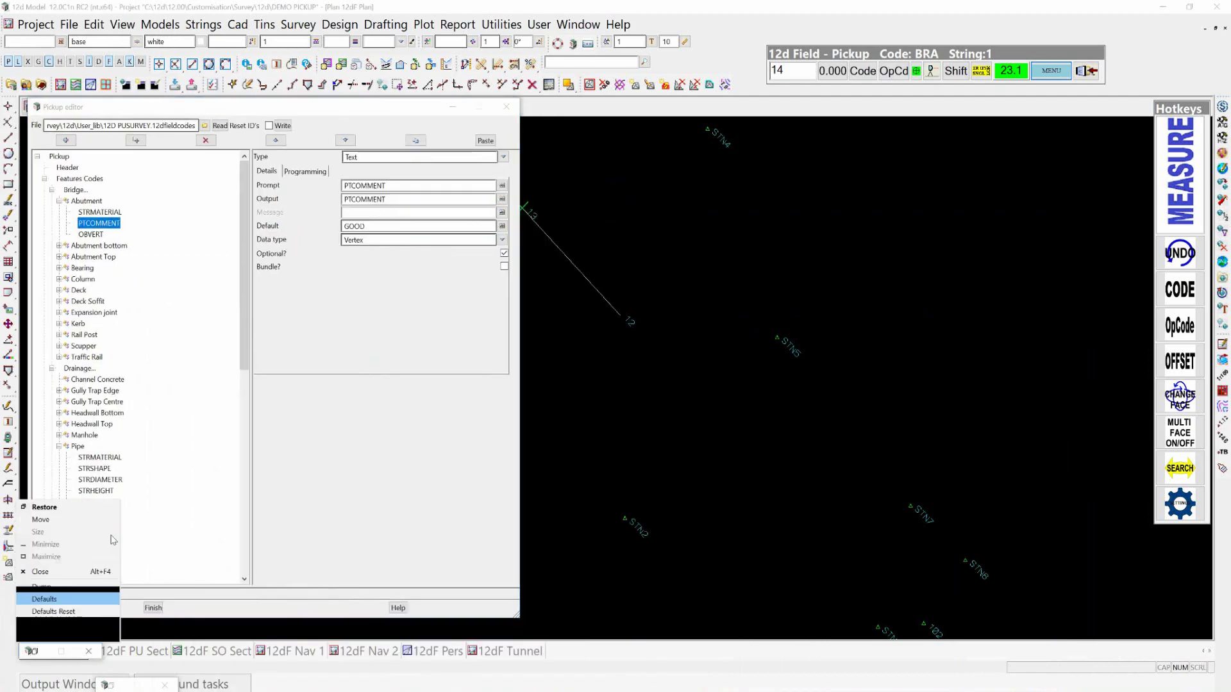
pyautogui.click(44, 508)
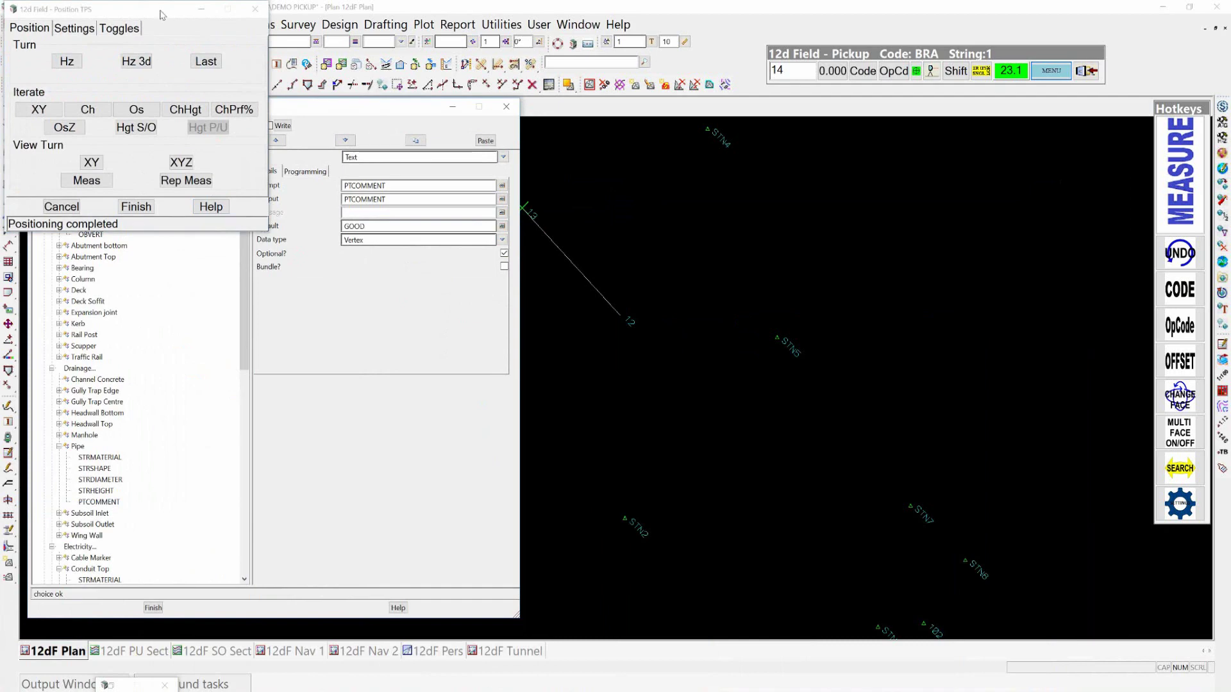
pyautogui.moveTo(372, 139); pyautogui.dragTo(1031, 155)
pyautogui.click(1049, 312)
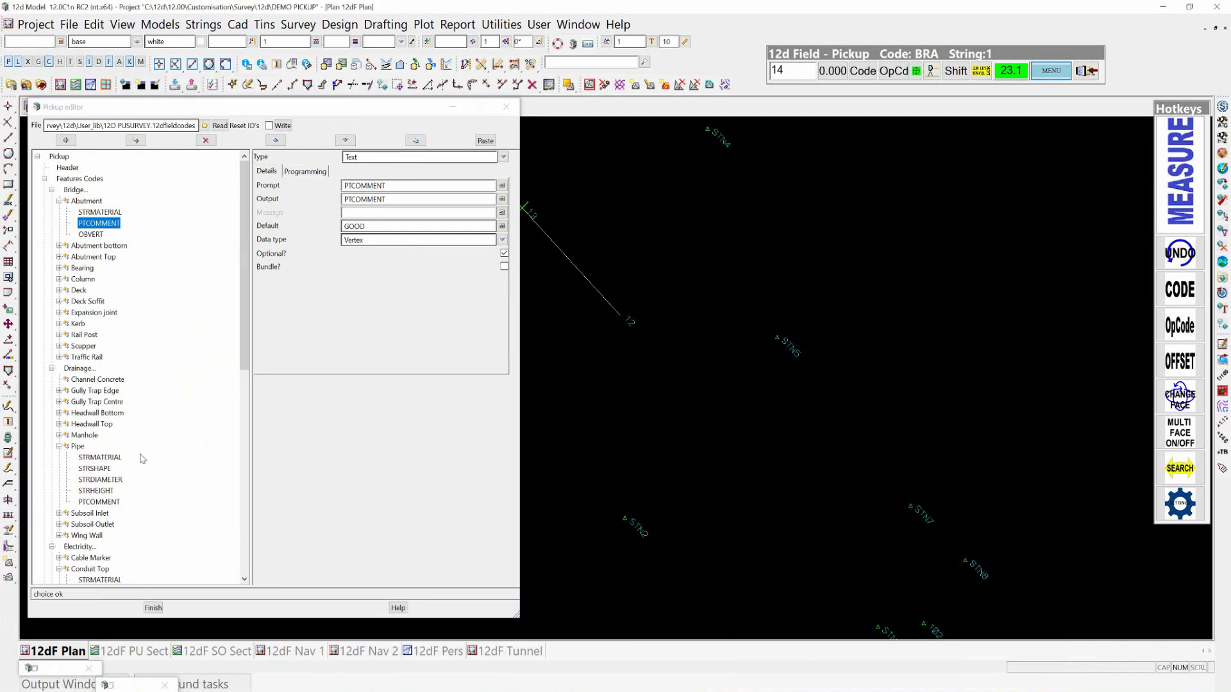
pyautogui.click(883, 298)
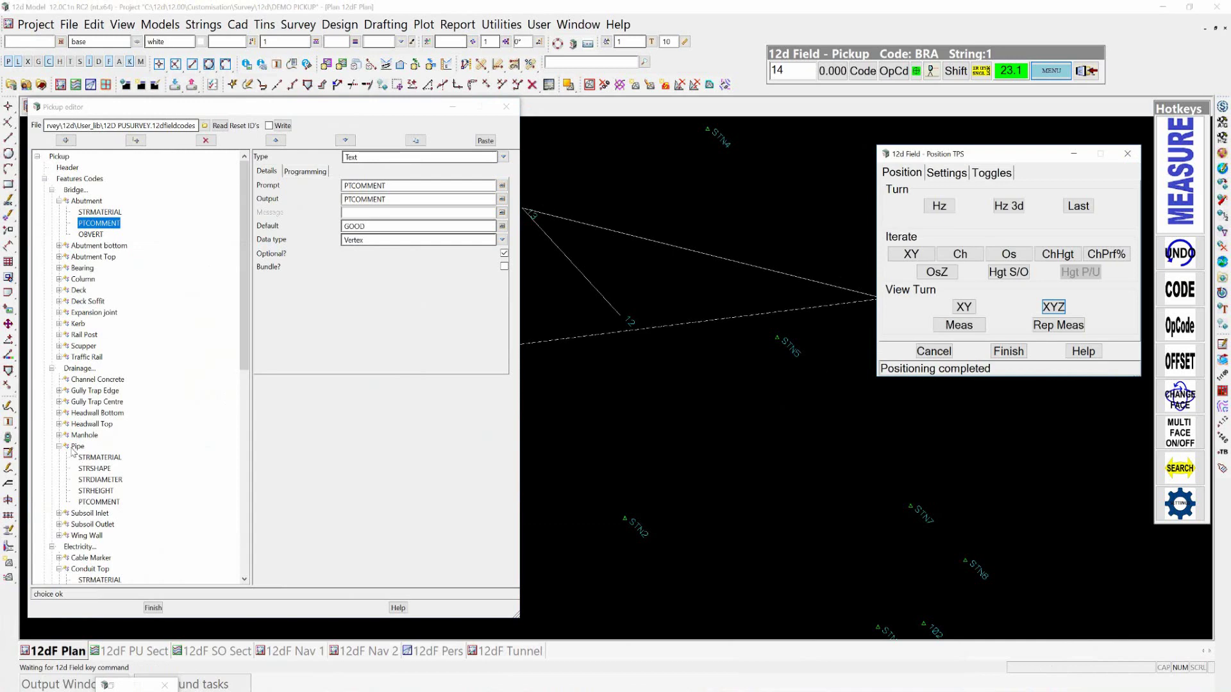
# - Minimise the Position TPS panel and examine the Drainage Pipe feature and its STRMATERIAL attribute in the Pickup editor
pyautogui.click(77, 446)
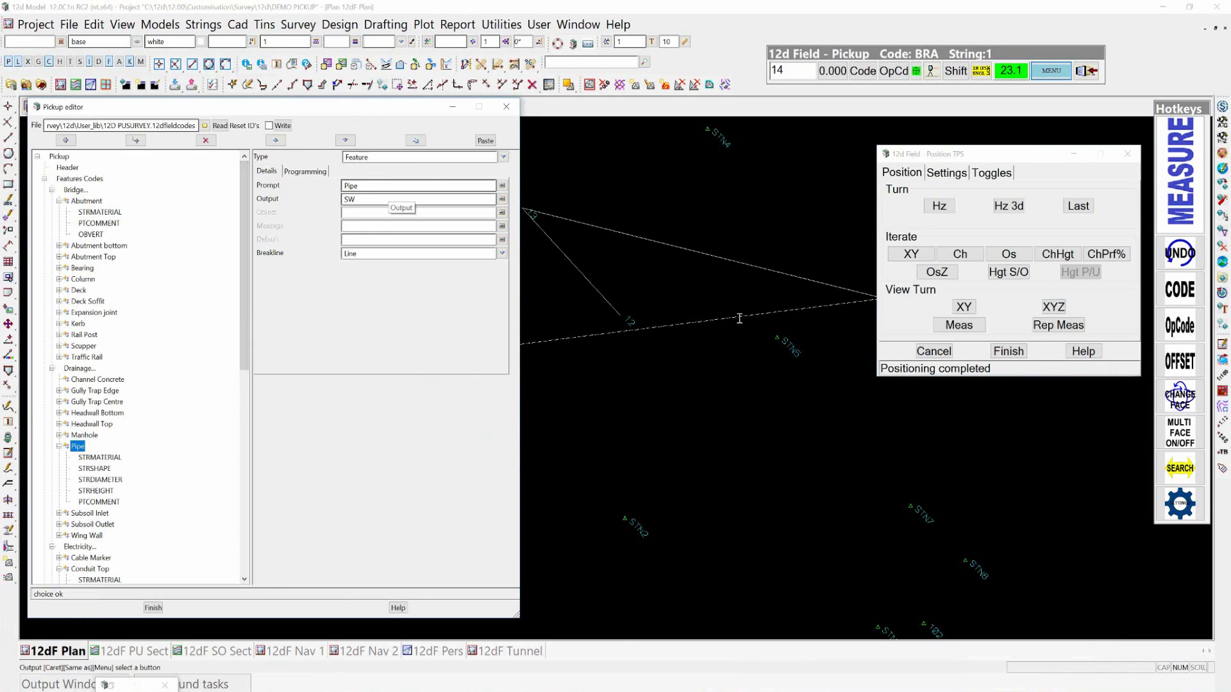
pyautogui.click(1073, 154)
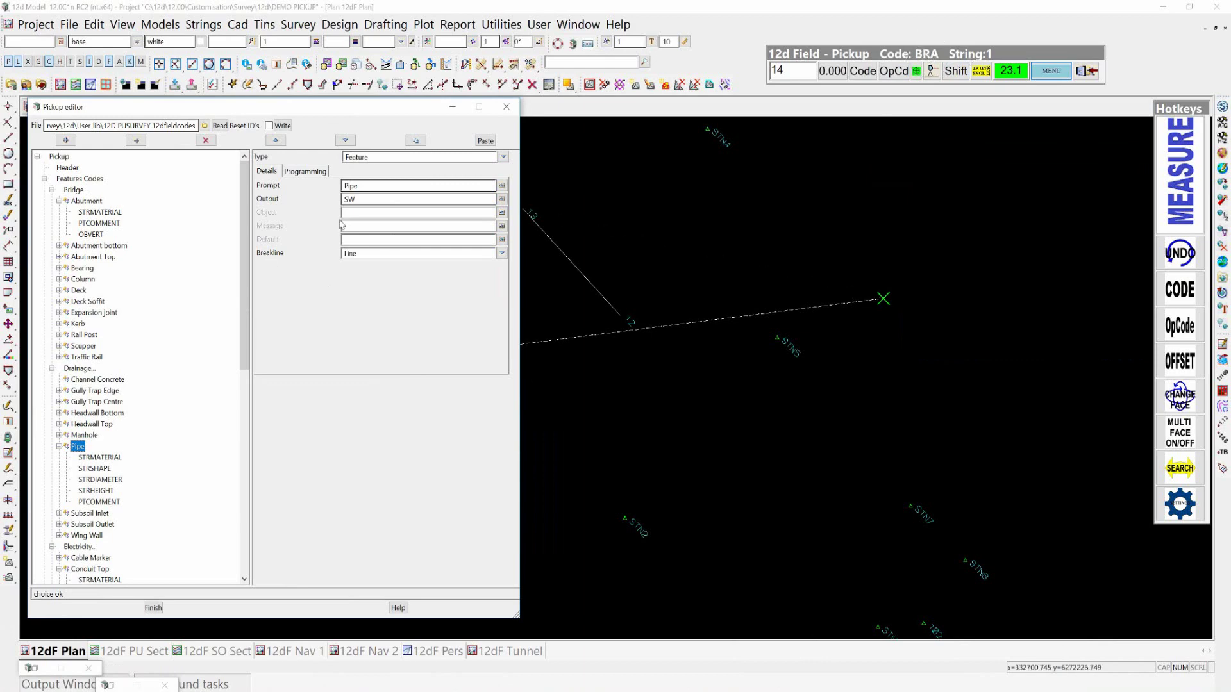
pyautogui.click(532, 209)
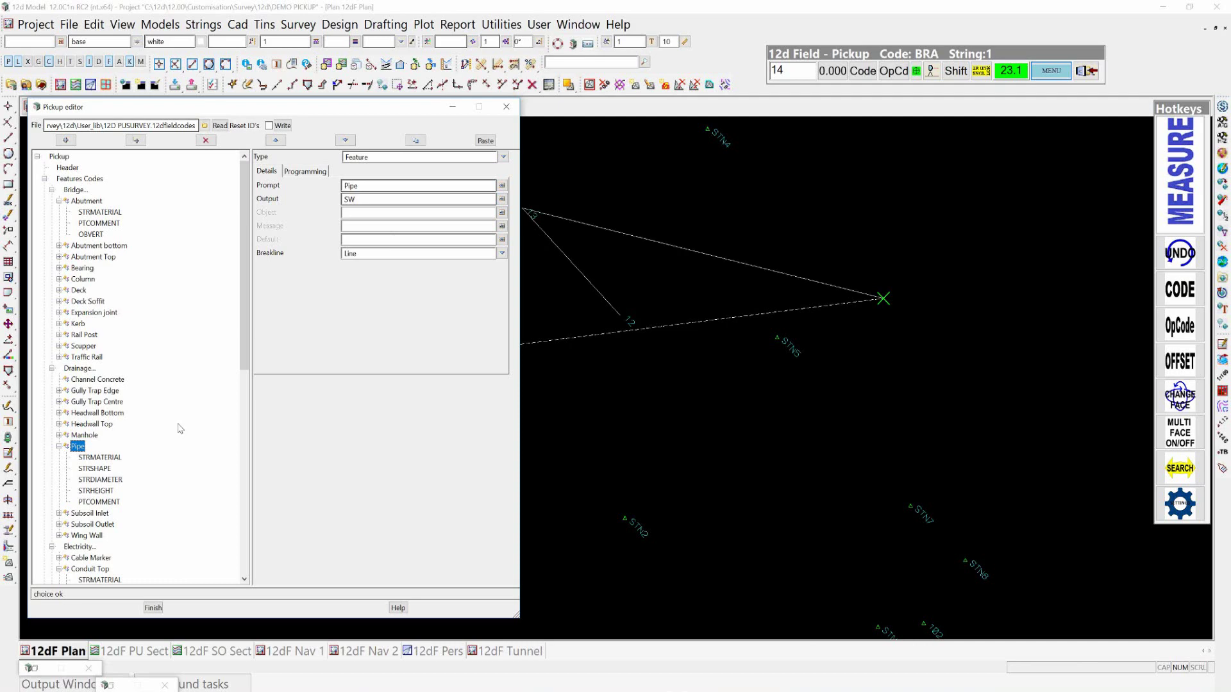
pyautogui.click(96, 458)
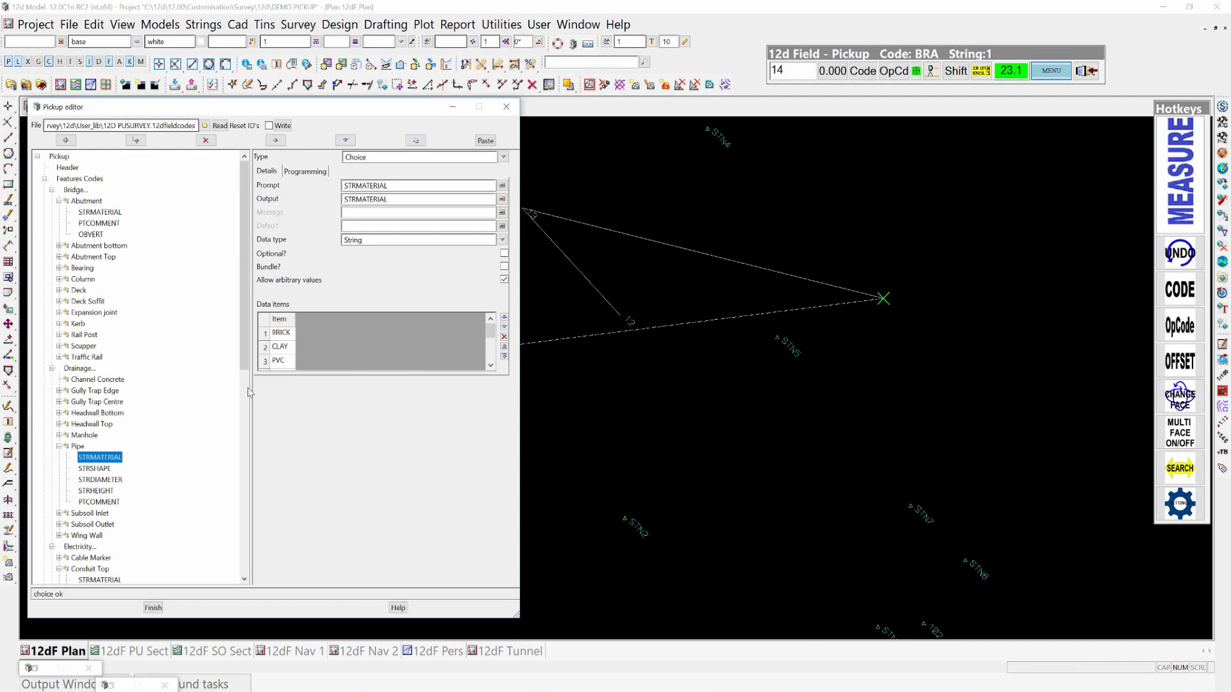
# - Check the Pipe's STRSHAPE attribute in the Pickup editor and set the pickup feature code to Drainage Pipe (SW) with string number 1
pyautogui.click(103, 469)
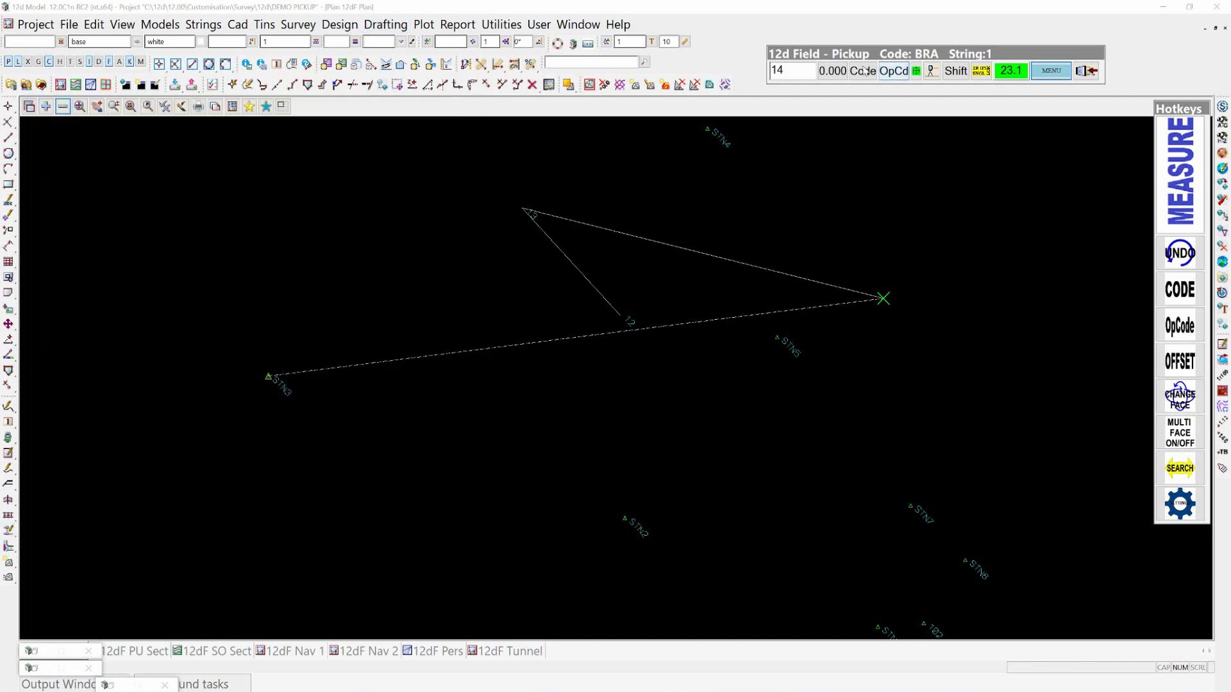
pyautogui.click(863, 68)
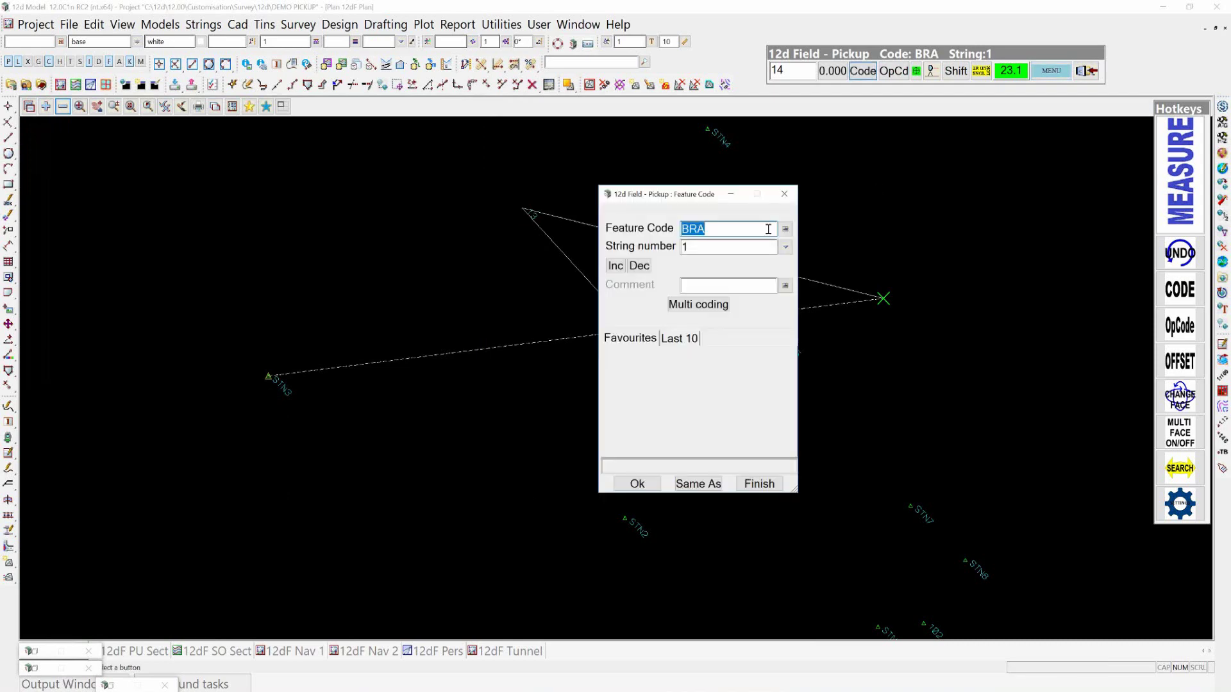
pyautogui.click(786, 229)
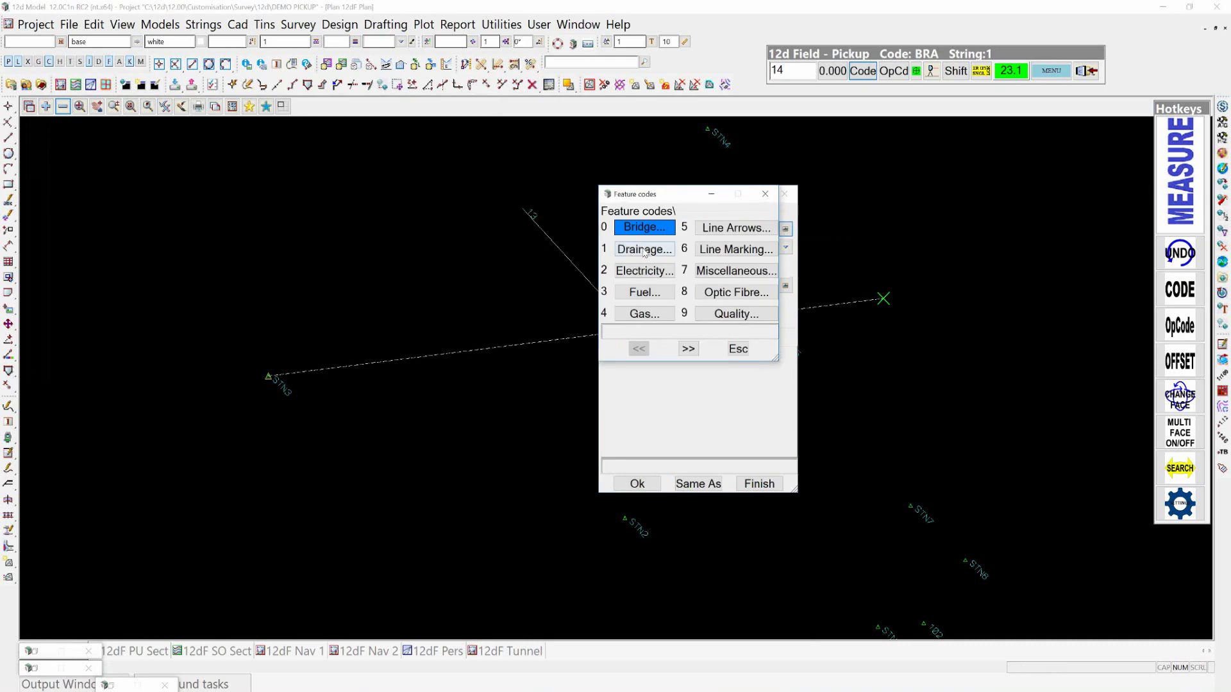
pyautogui.click(644, 250)
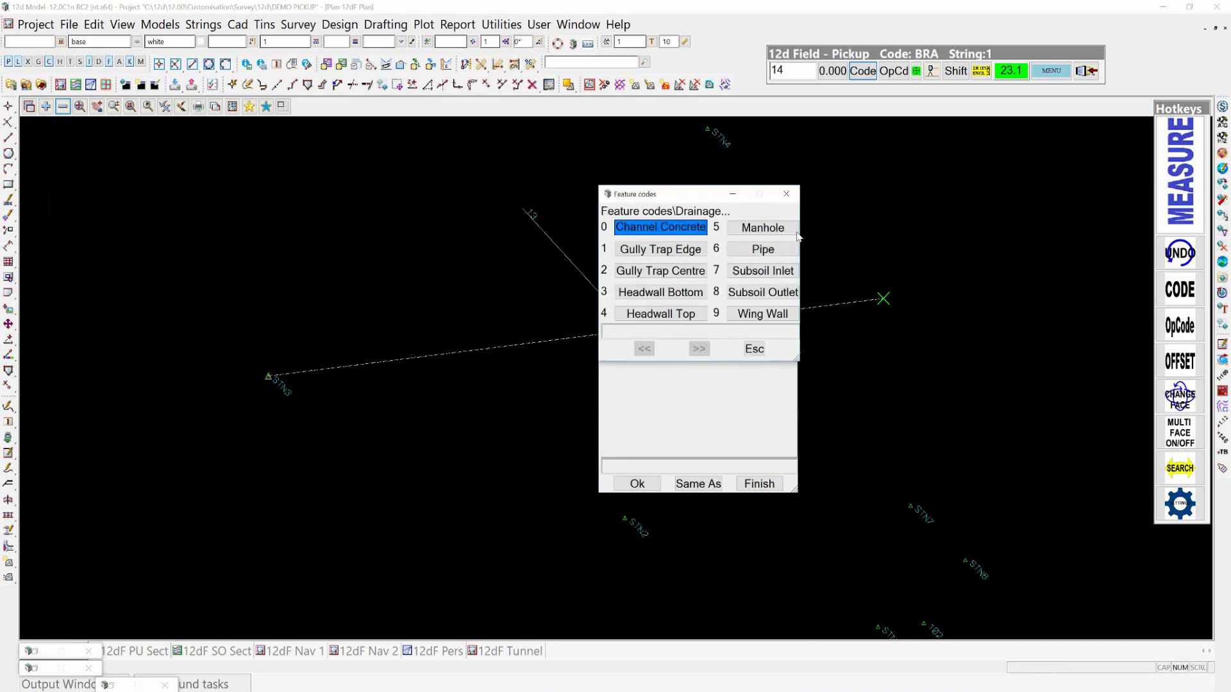
pyautogui.click(779, 252)
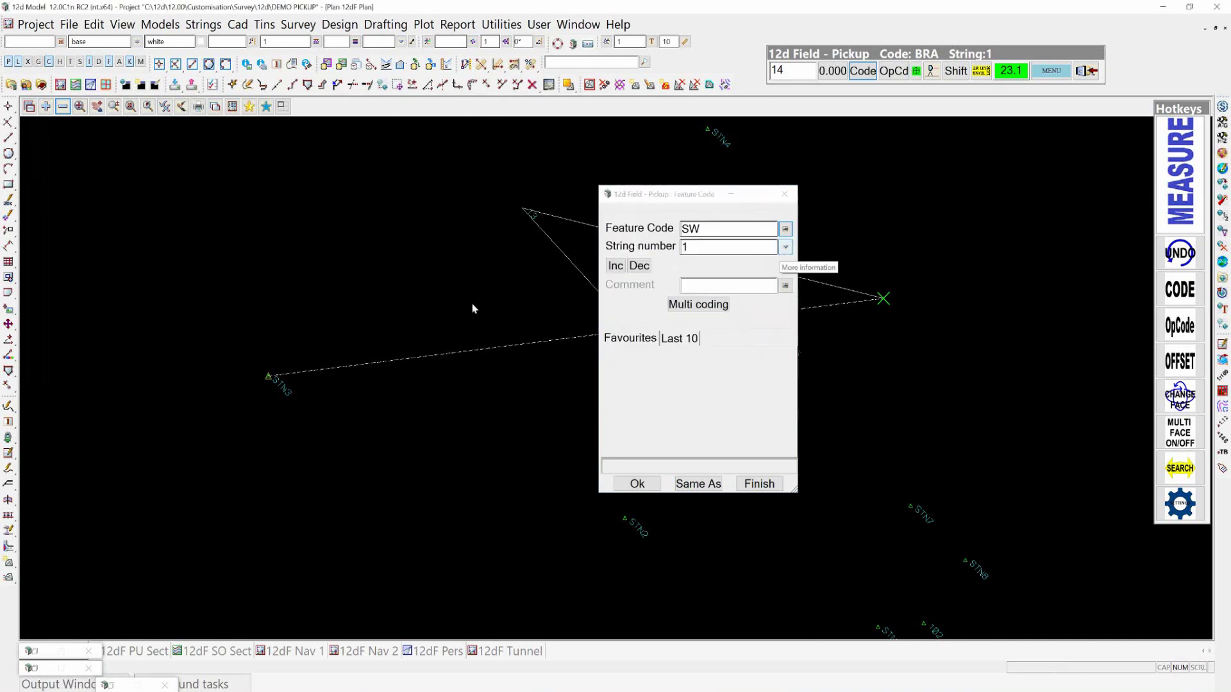
pyautogui.click(642, 490)
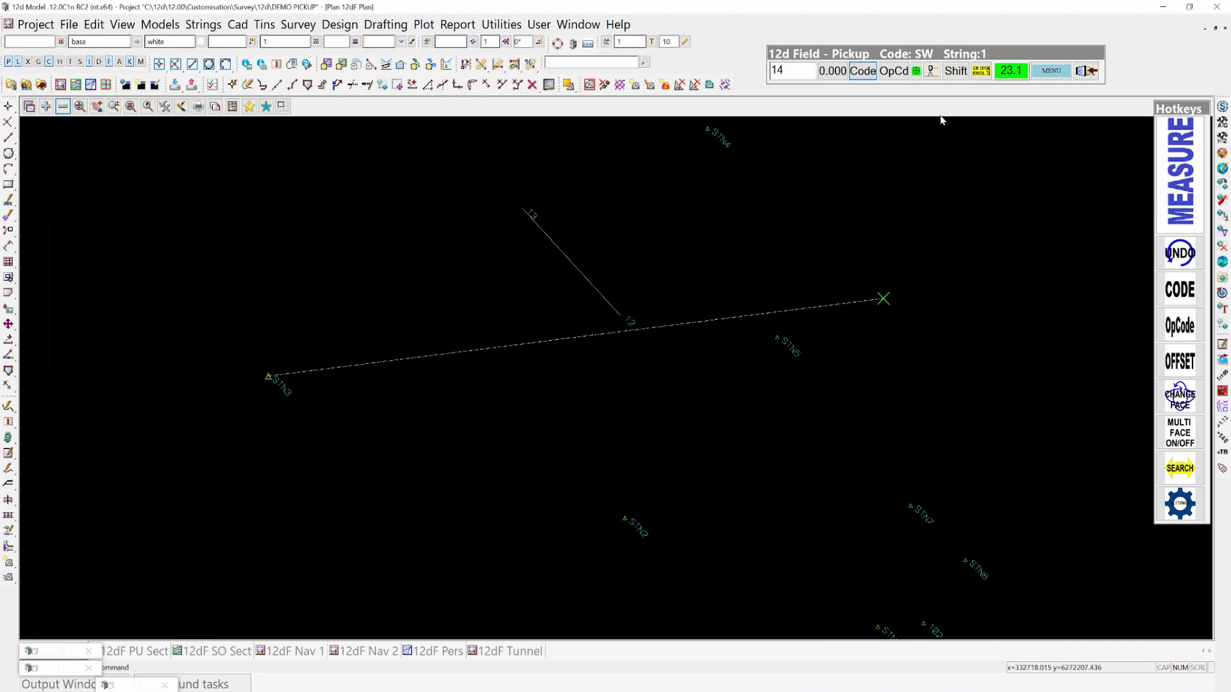
# - Measure pipe point 14, move its attribute dialog beside the hotkeys bar, restore the Pickup editor and keep Position TPS minimised
pyautogui.click(933, 72)
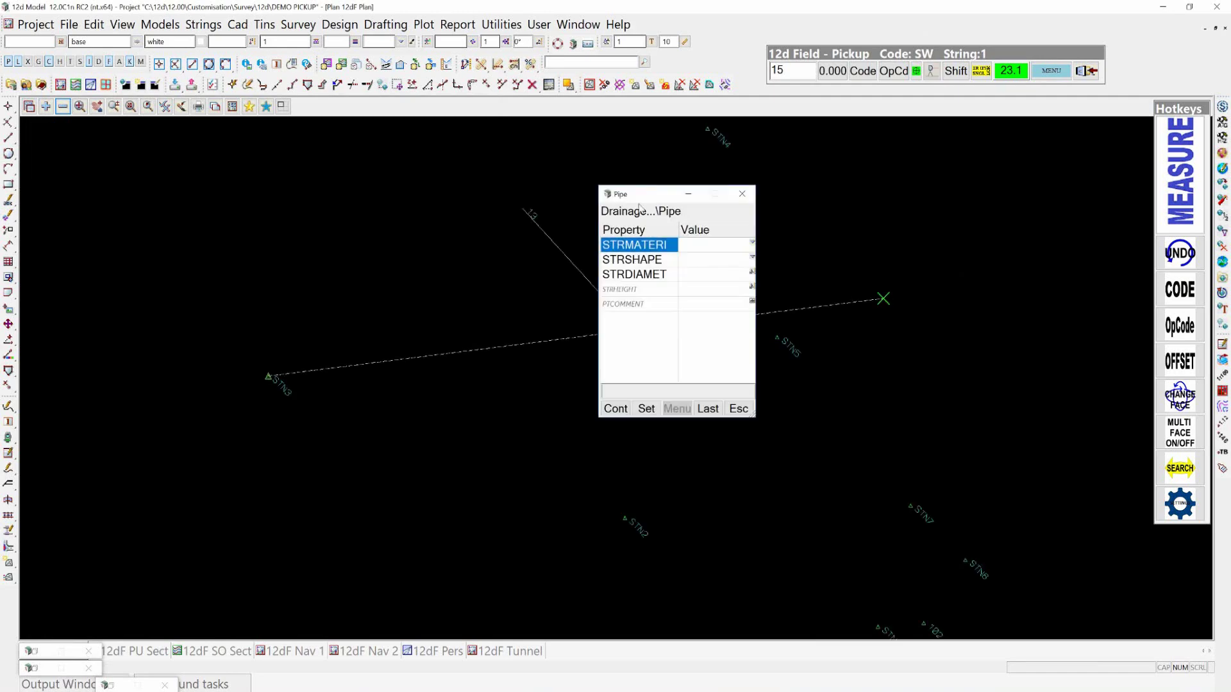
pyautogui.moveTo(651, 195); pyautogui.dragTo(953, 156)
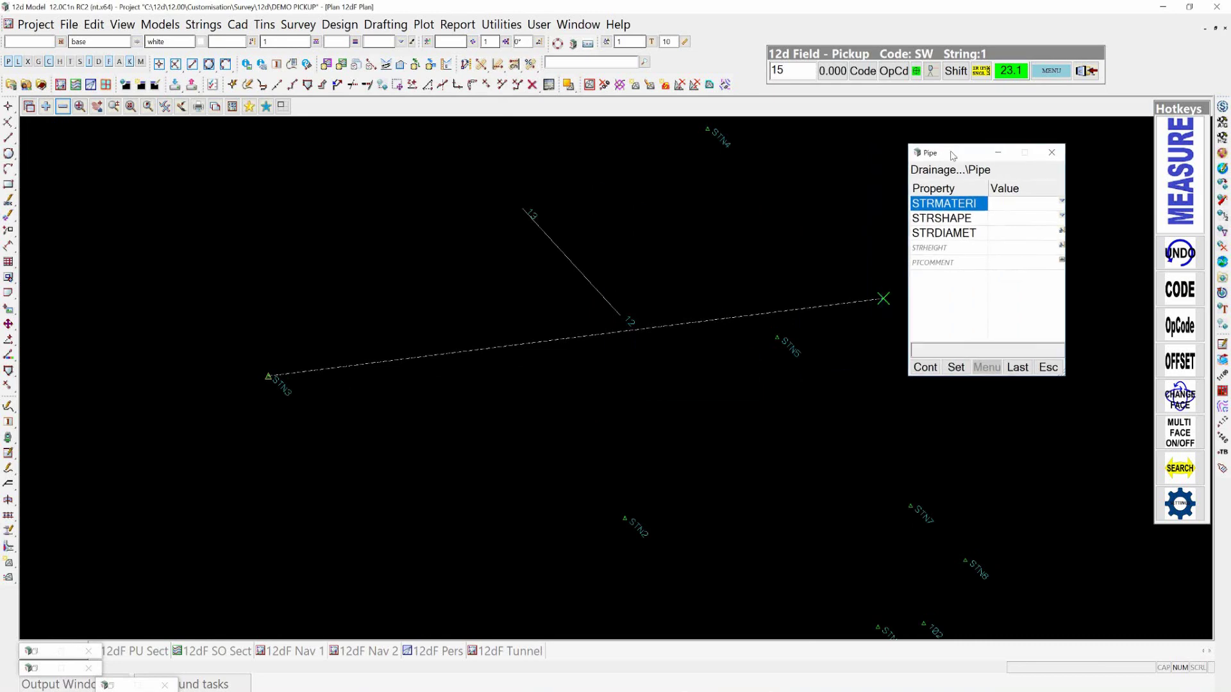
pyautogui.doubleClick(34, 670)
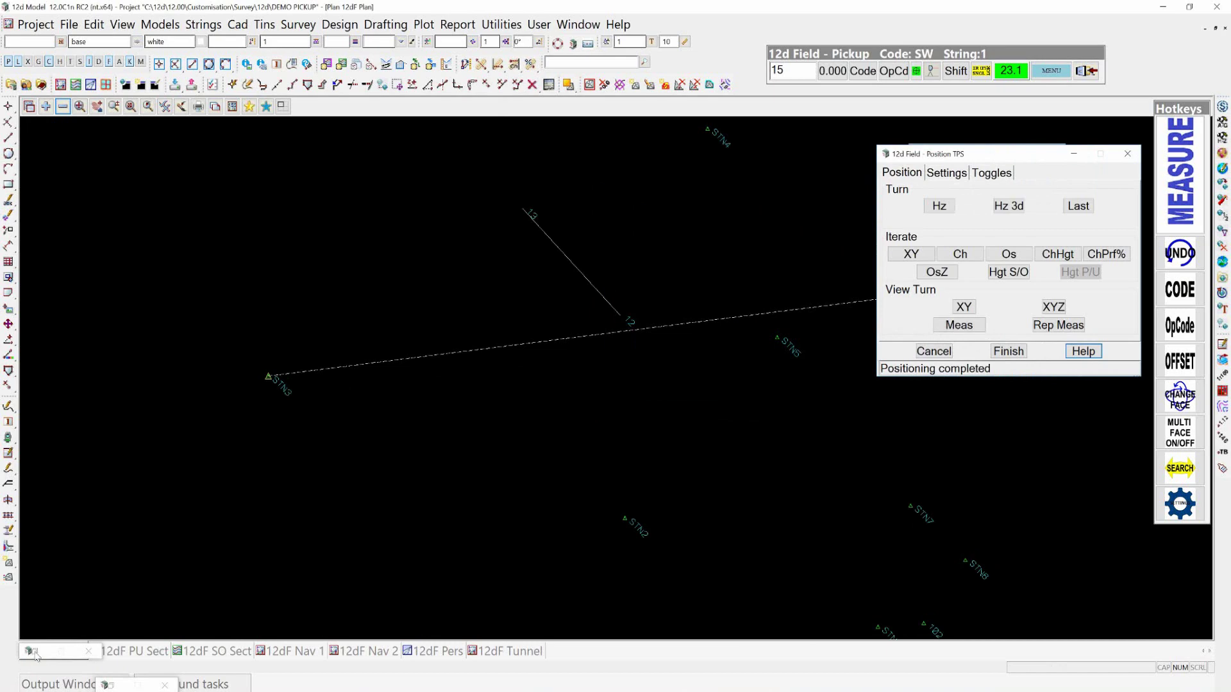
pyautogui.doubleClick(36, 653)
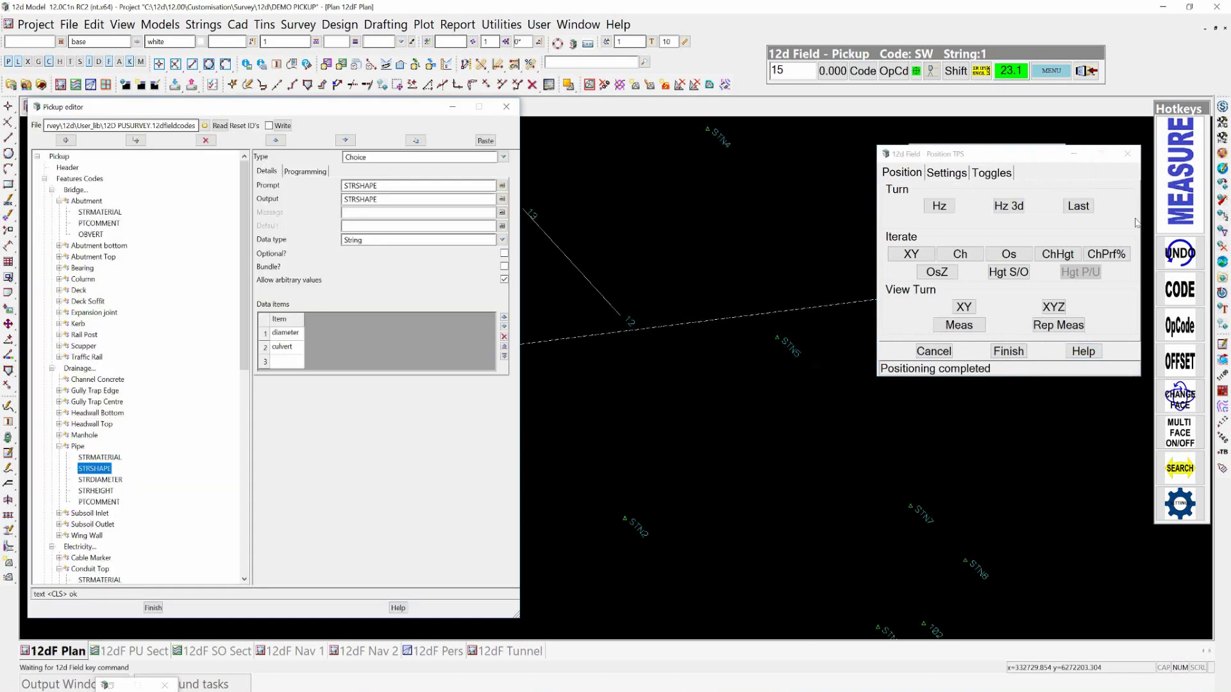
pyautogui.click(1074, 154)
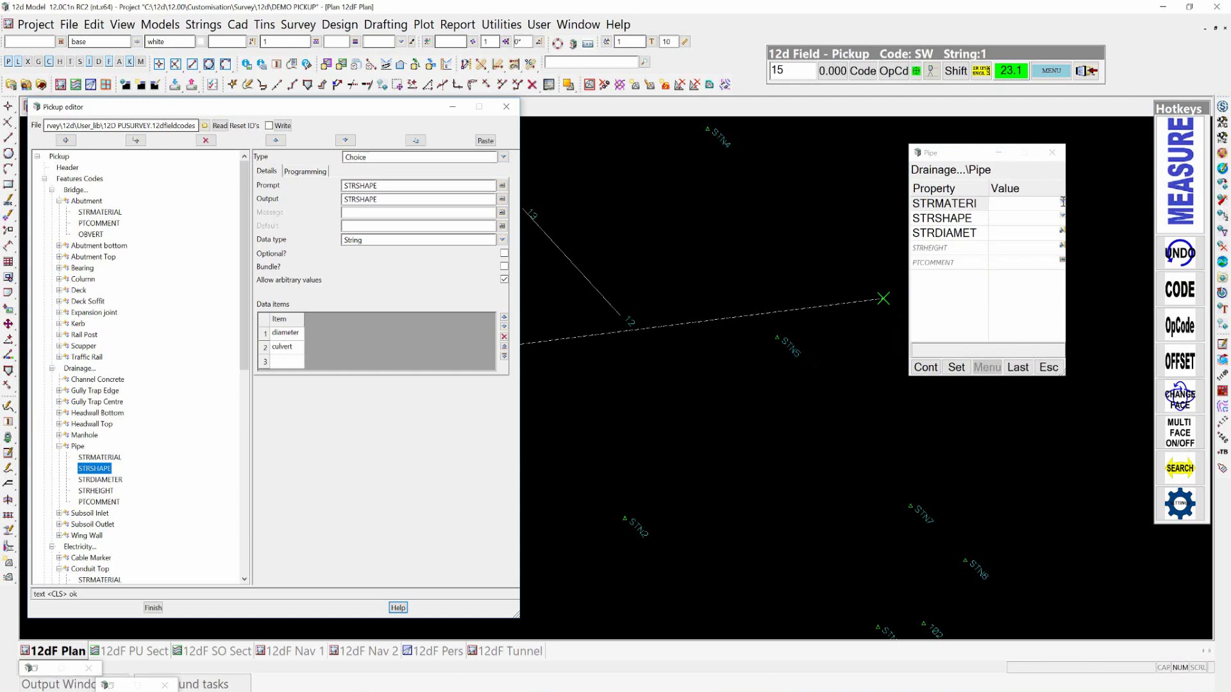
# - Set point 14's STRMATERIAL to RCP and its STRSHAPE to diameter
pyautogui.click(1063, 203)
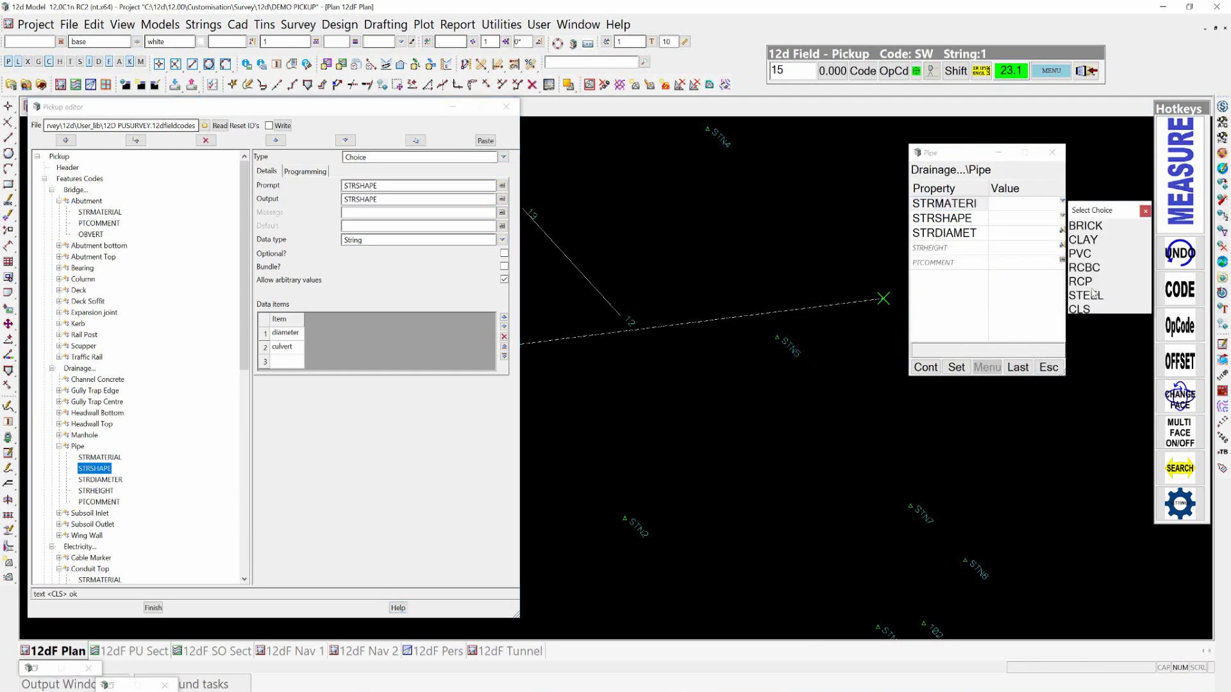
pyautogui.click(1083, 284)
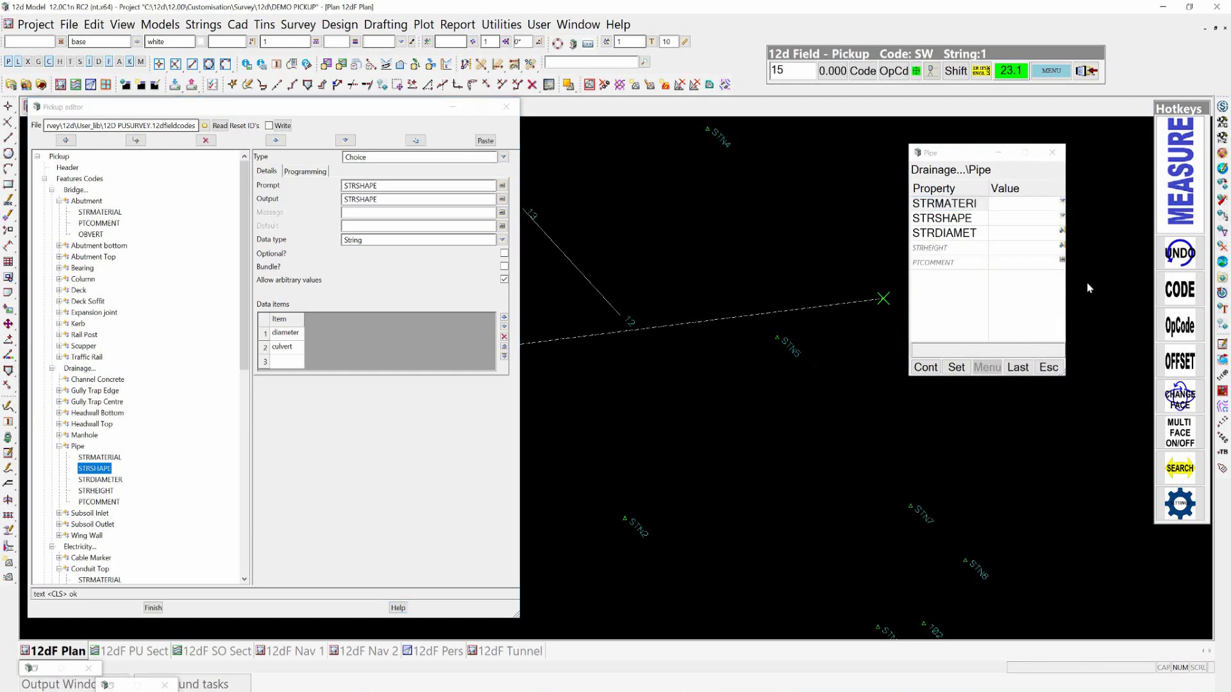
pyautogui.click(1061, 217)
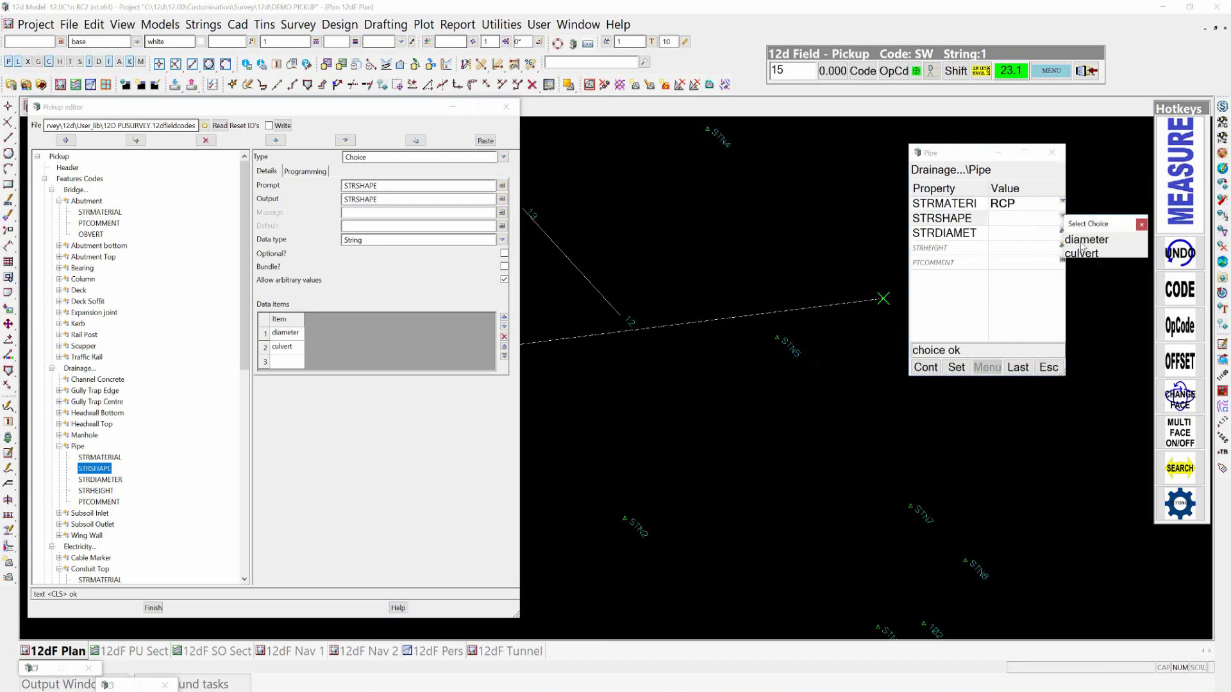
pyautogui.click(1084, 239)
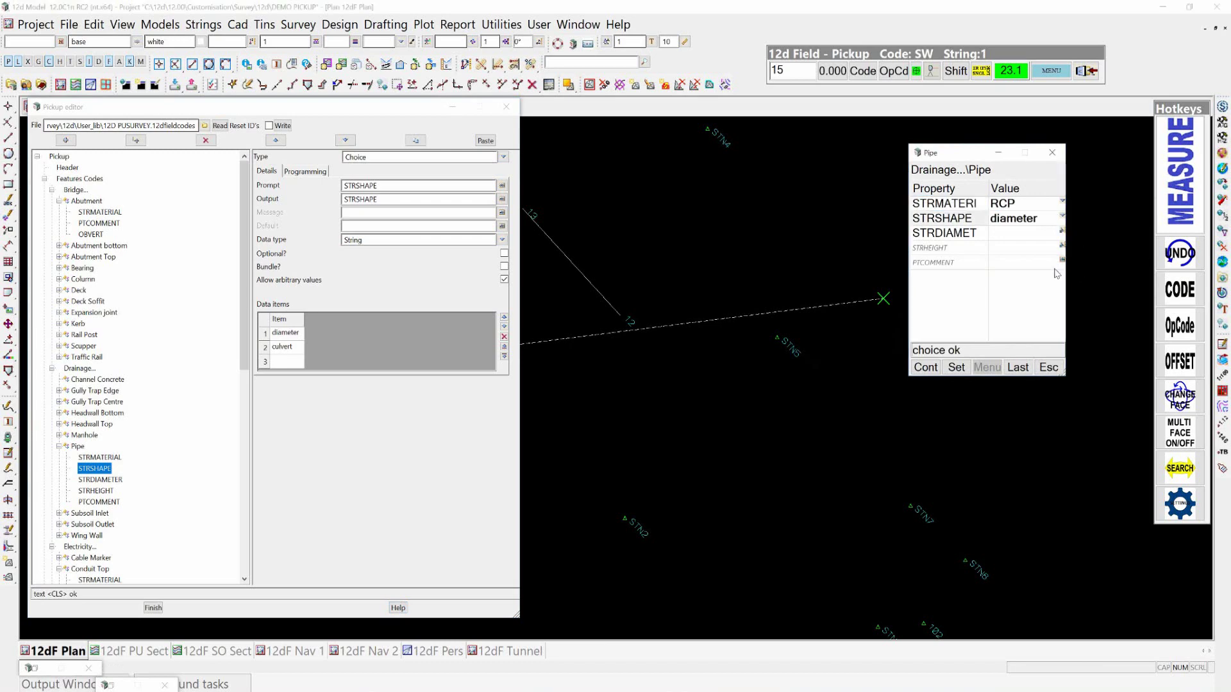
# - Check the STRDIAMETER settings in the Pickup editor, set point 14's STRDIAMETER to 3 and accept the pipe attributes
pyautogui.click(1024, 234)
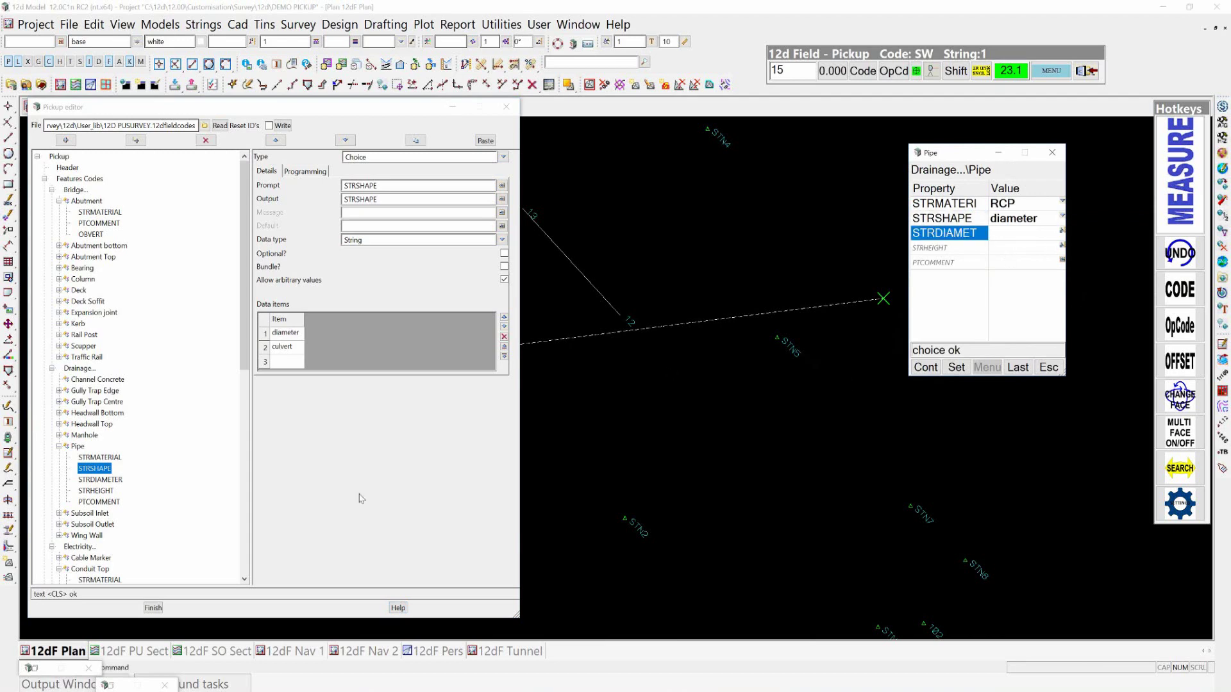
pyautogui.click(103, 480)
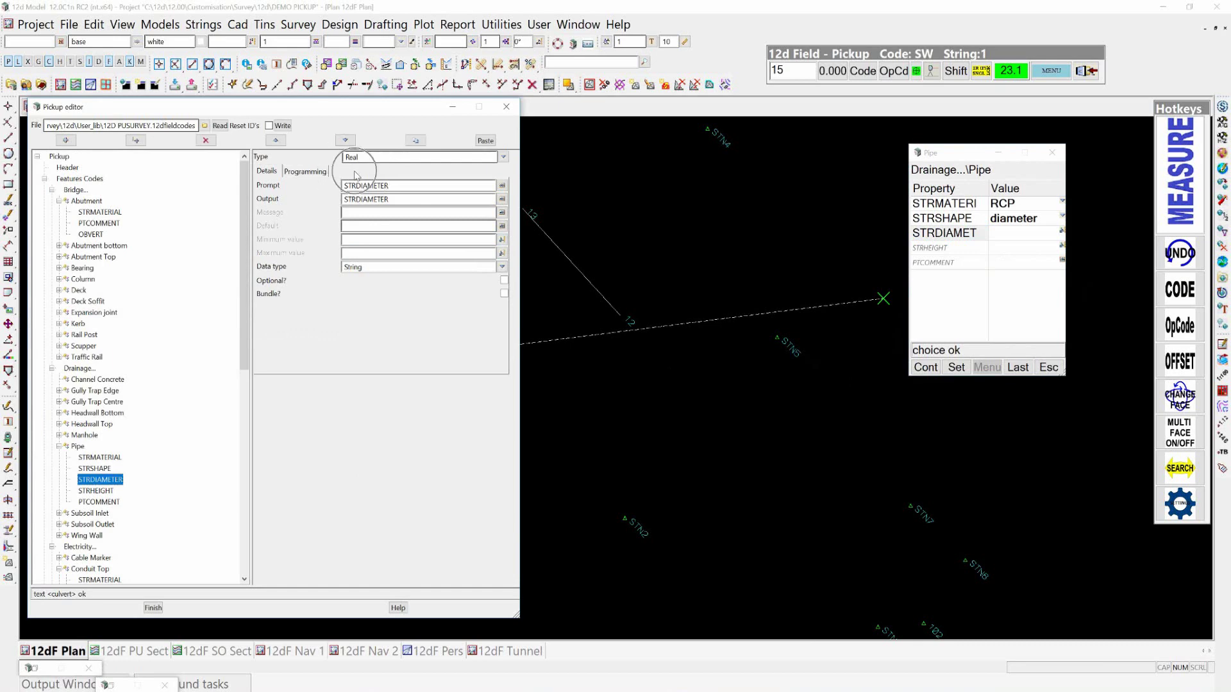
pyautogui.click(1018, 235)
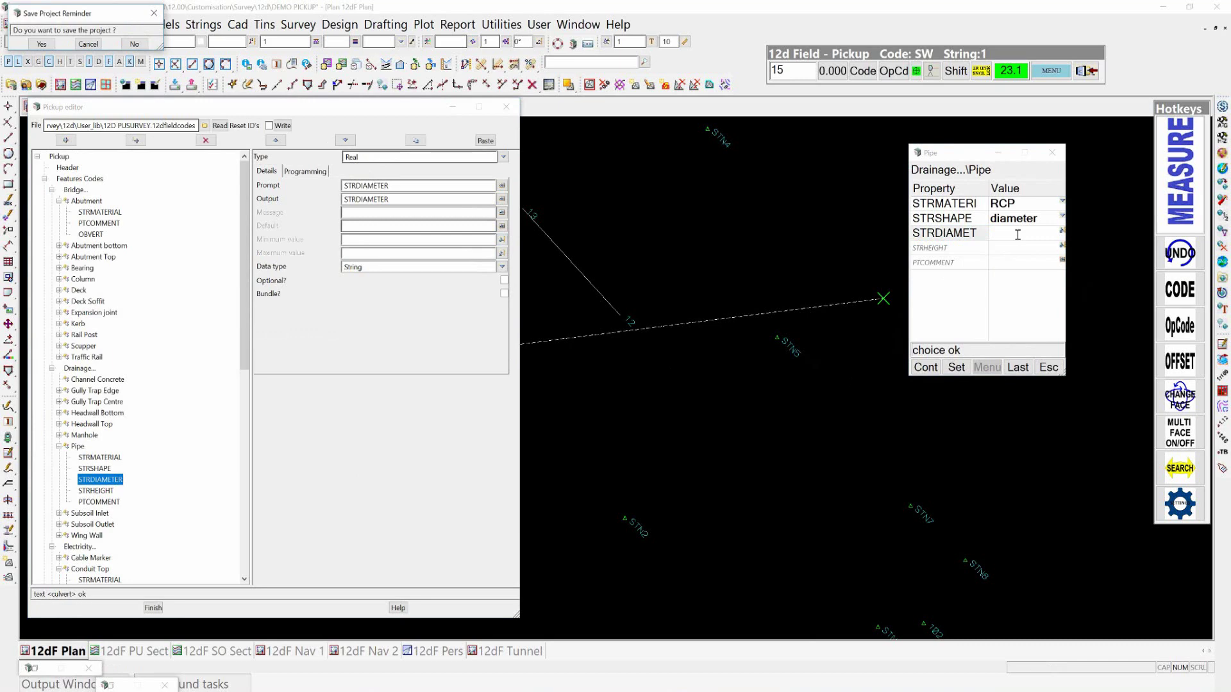
pyautogui.click(1018, 234)
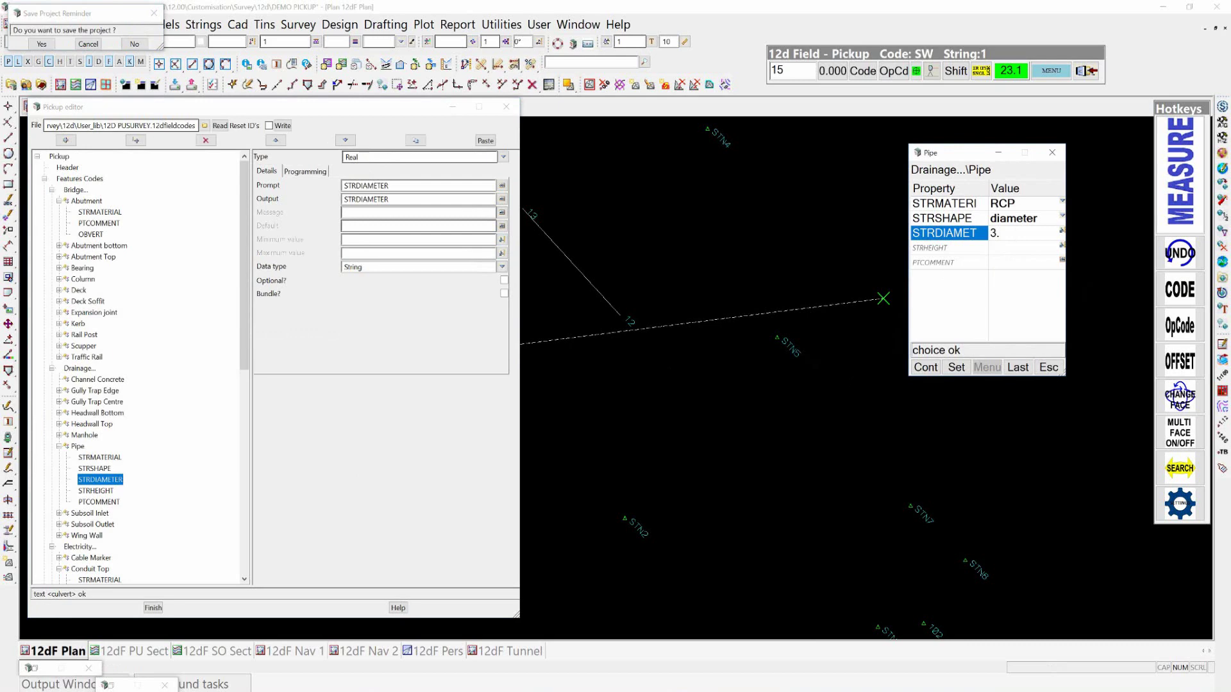
pyautogui.click(956, 368)
pyautogui.click(923, 368)
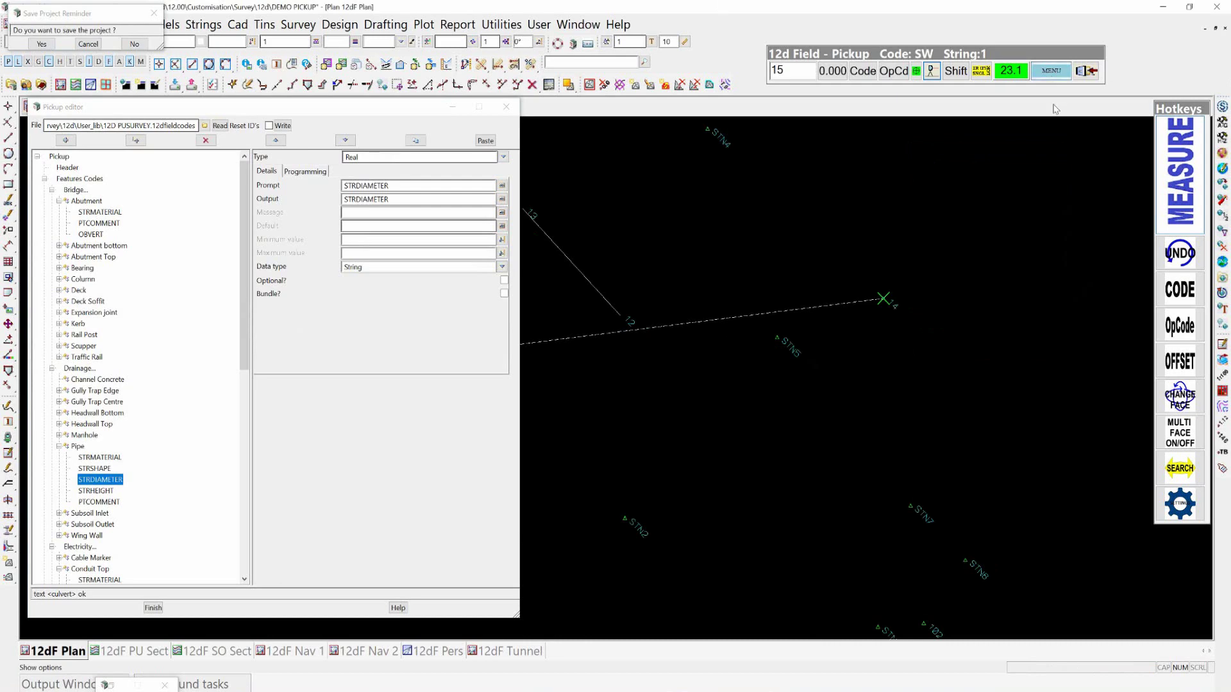
# - Turn the instrument by XYZ to a location below point 14, measure pipe point 15 and accept its RCP, diameter and 3 attributes
pyautogui.rightClick(1075, 313)
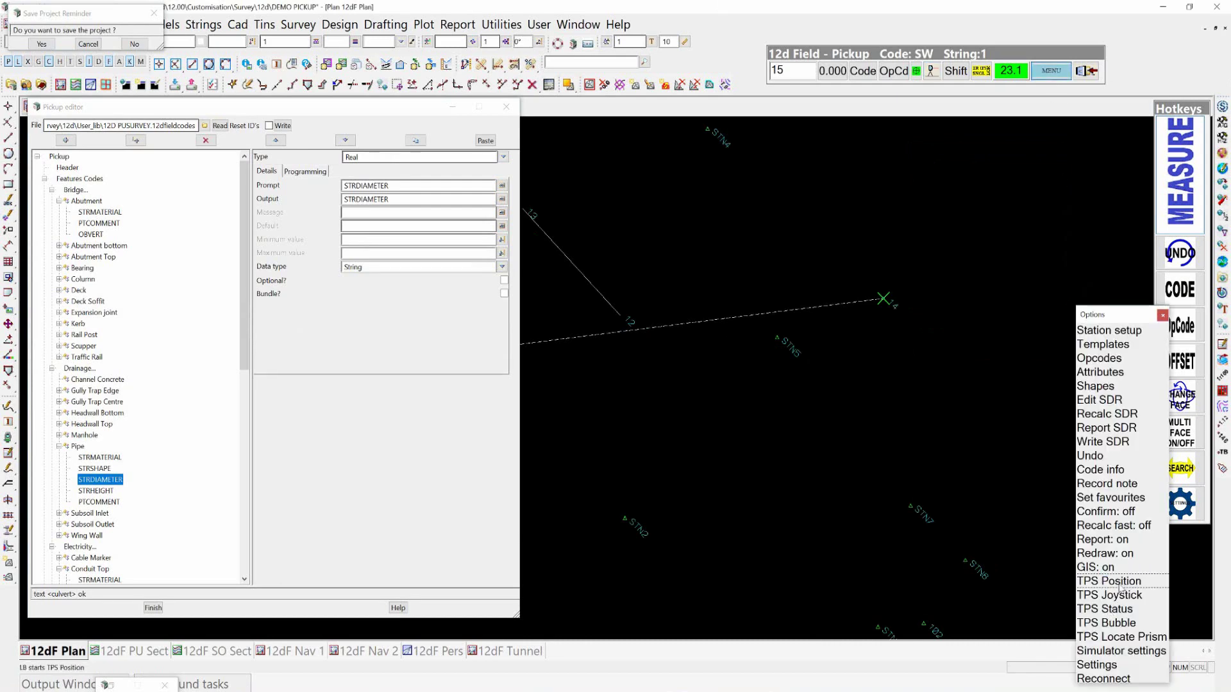
pyautogui.click(1119, 587)
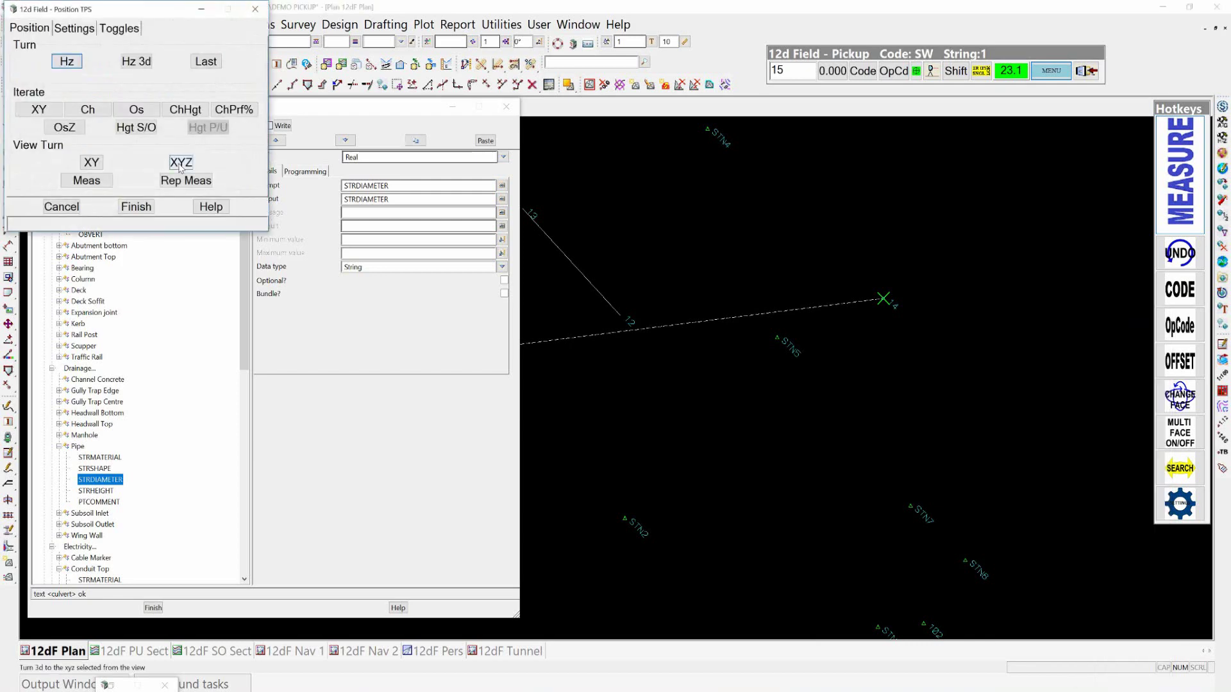
pyautogui.click(181, 164)
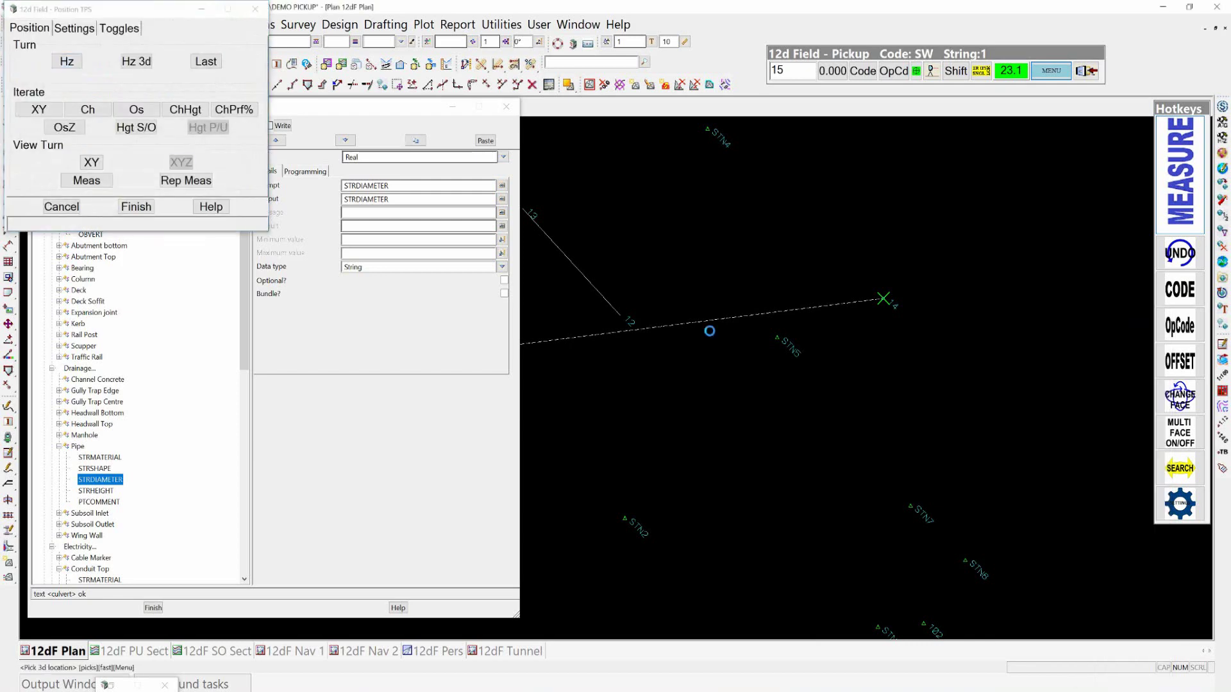
pyautogui.click(898, 374)
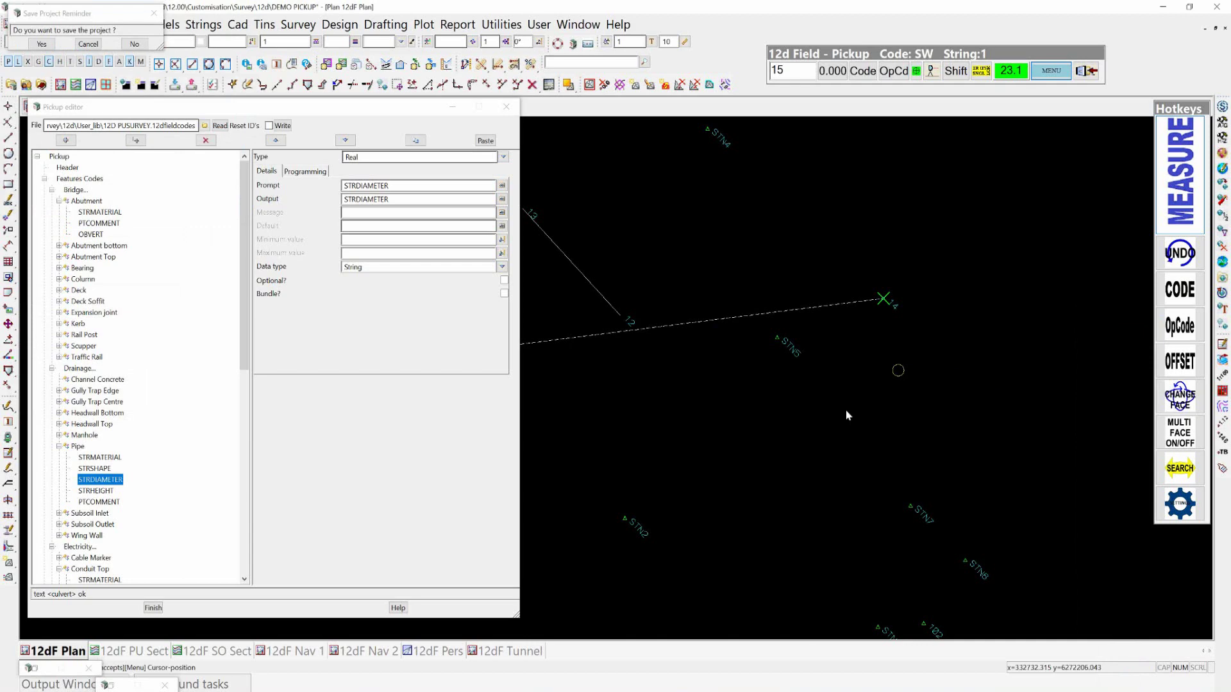
pyautogui.click(936, 72)
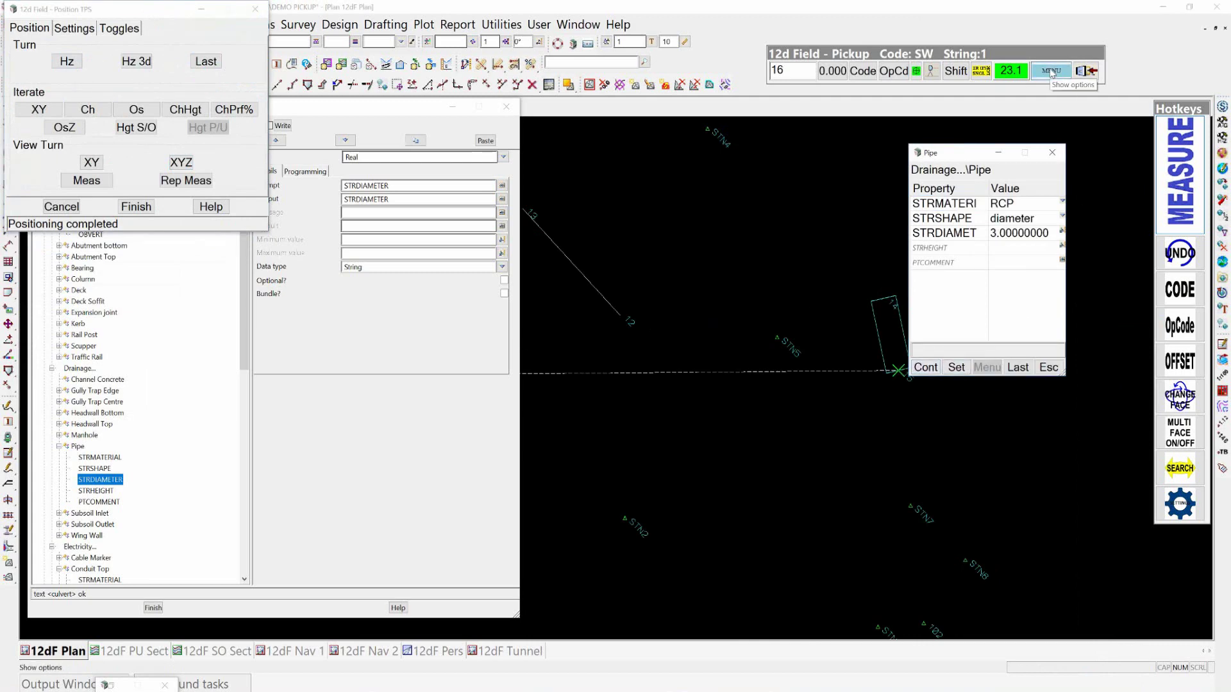
pyautogui.click(925, 368)
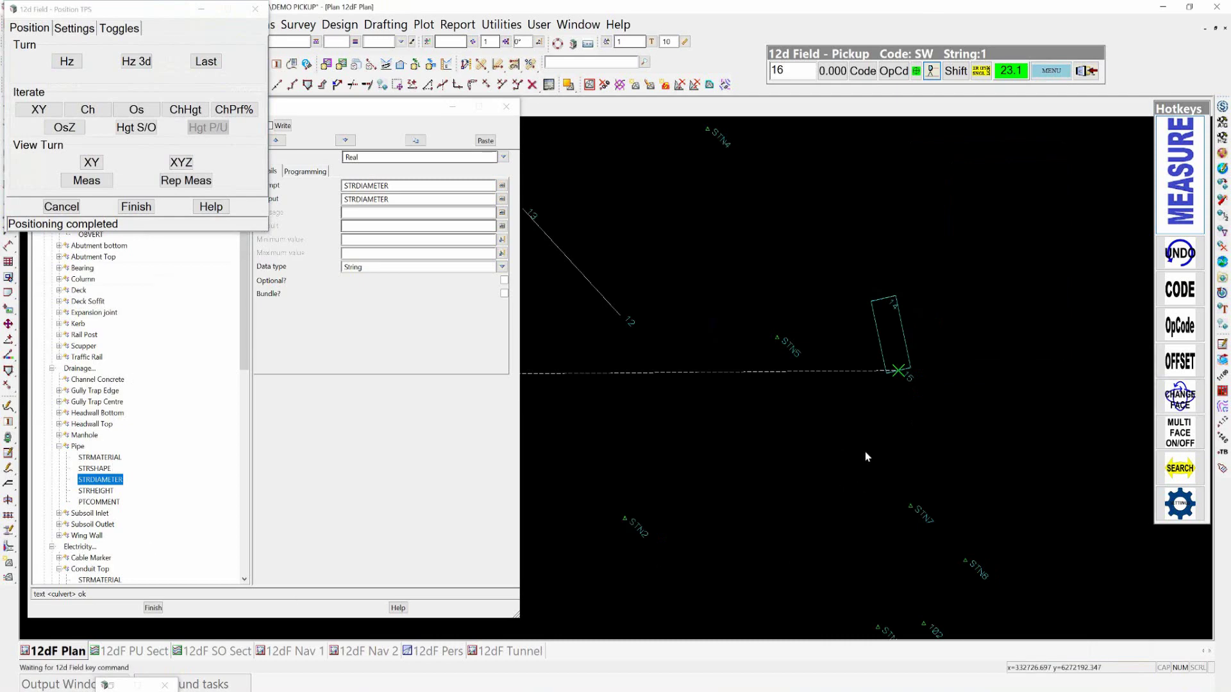
# - Turn the instrument by XYZ to a location below and left of point 15, measure pipe point 16, and set and accept its attributes
pyautogui.click(181, 162)
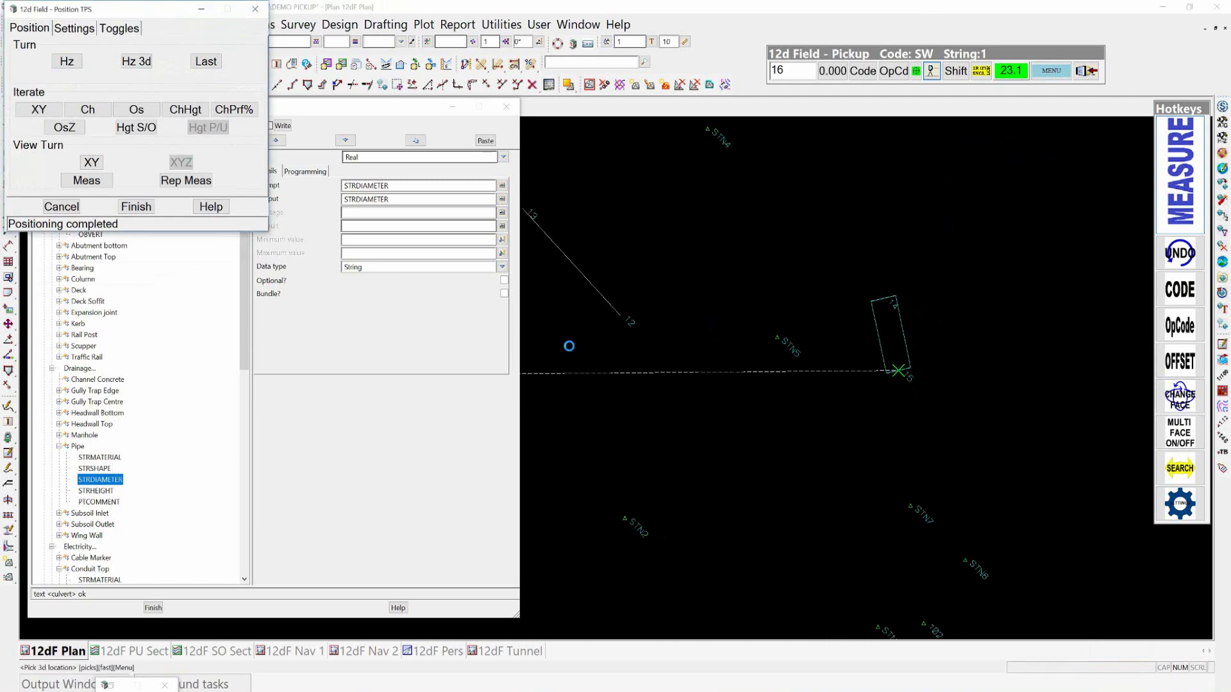
pyautogui.click(852, 442)
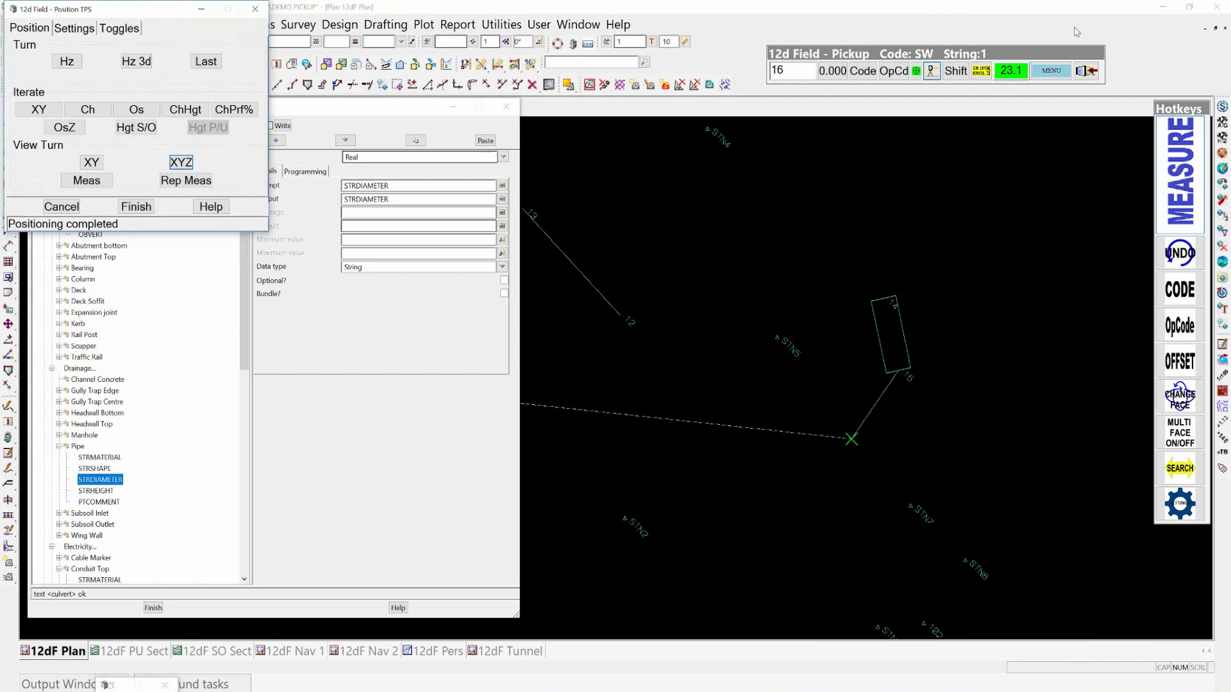
pyautogui.click(930, 73)
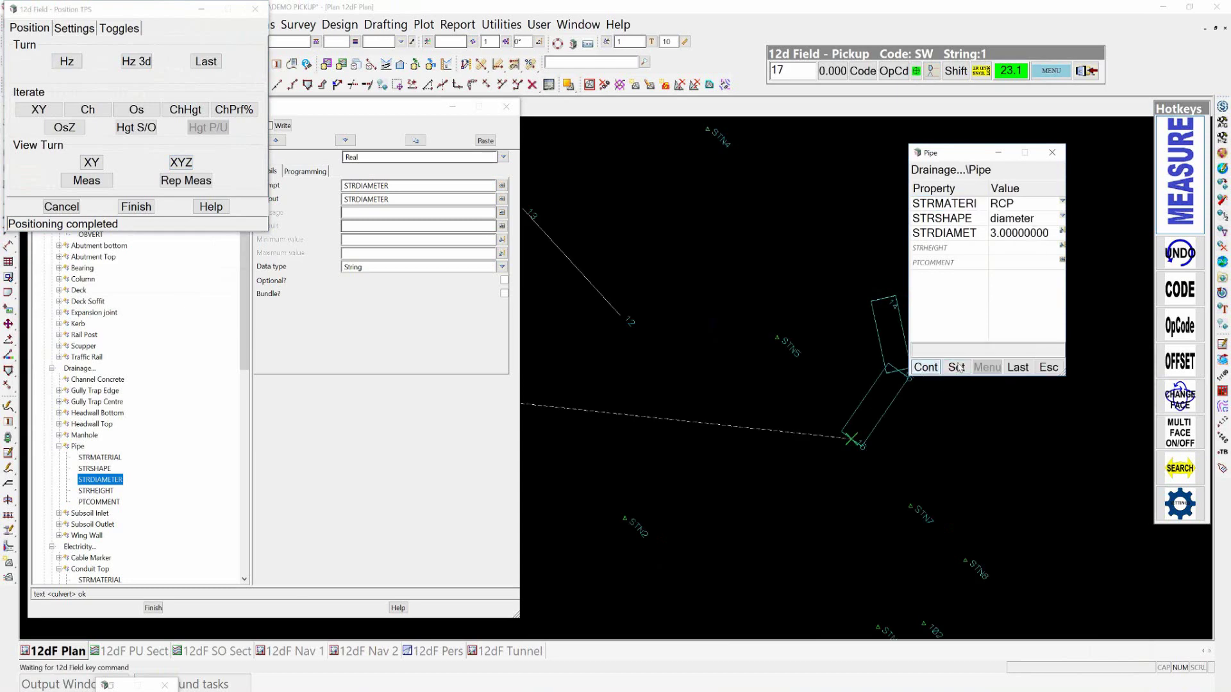
pyautogui.click(956, 368)
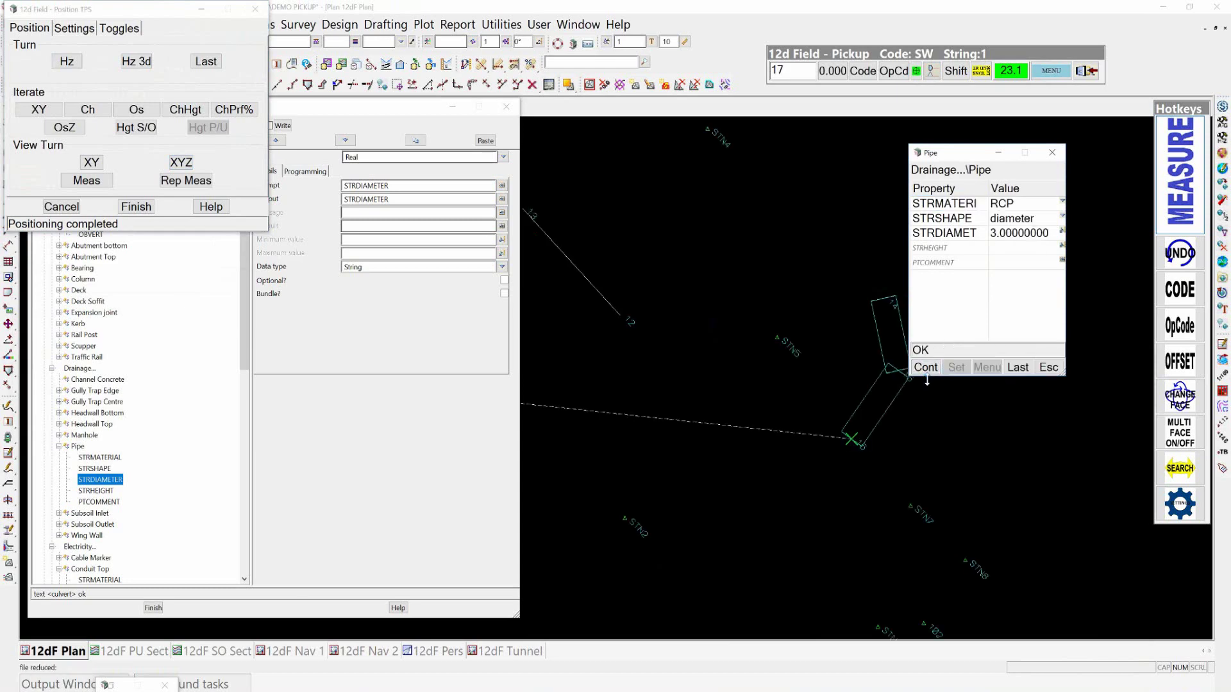
pyautogui.click(926, 368)
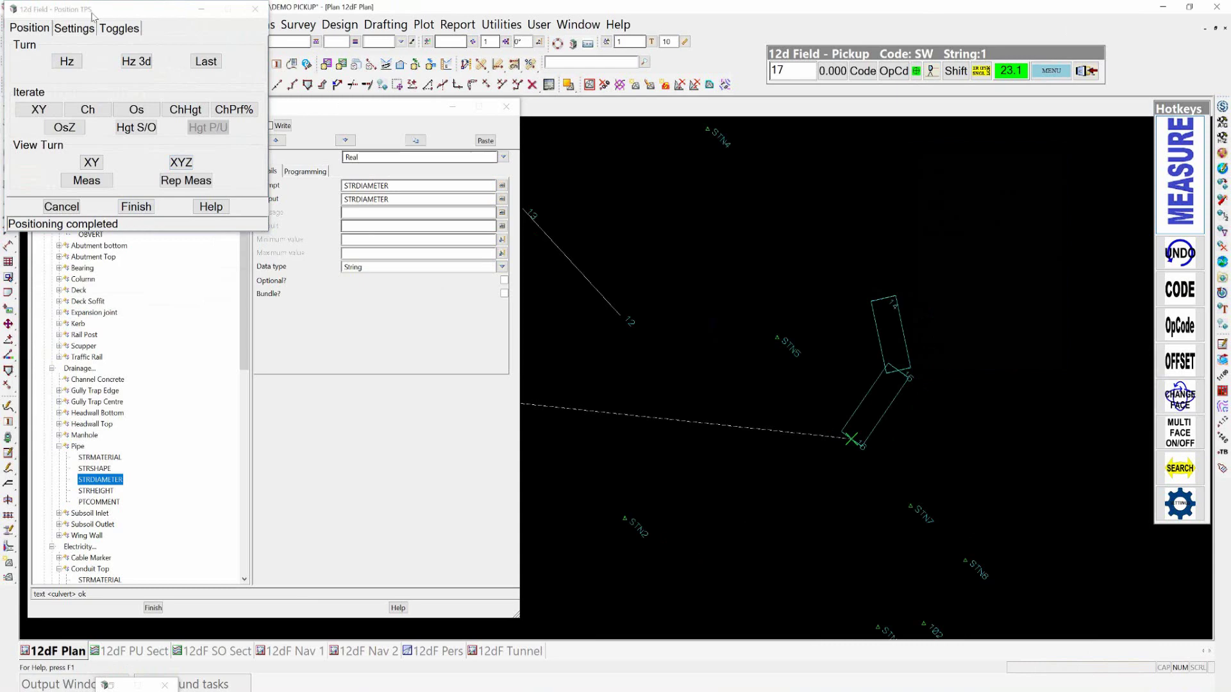
# - Finish Position TPS and review the available attribute types for STRDIAMETER in the Pickup editor, leaving its type as Real
pyautogui.moveTo(122, 9); pyautogui.dragTo(128, 382)
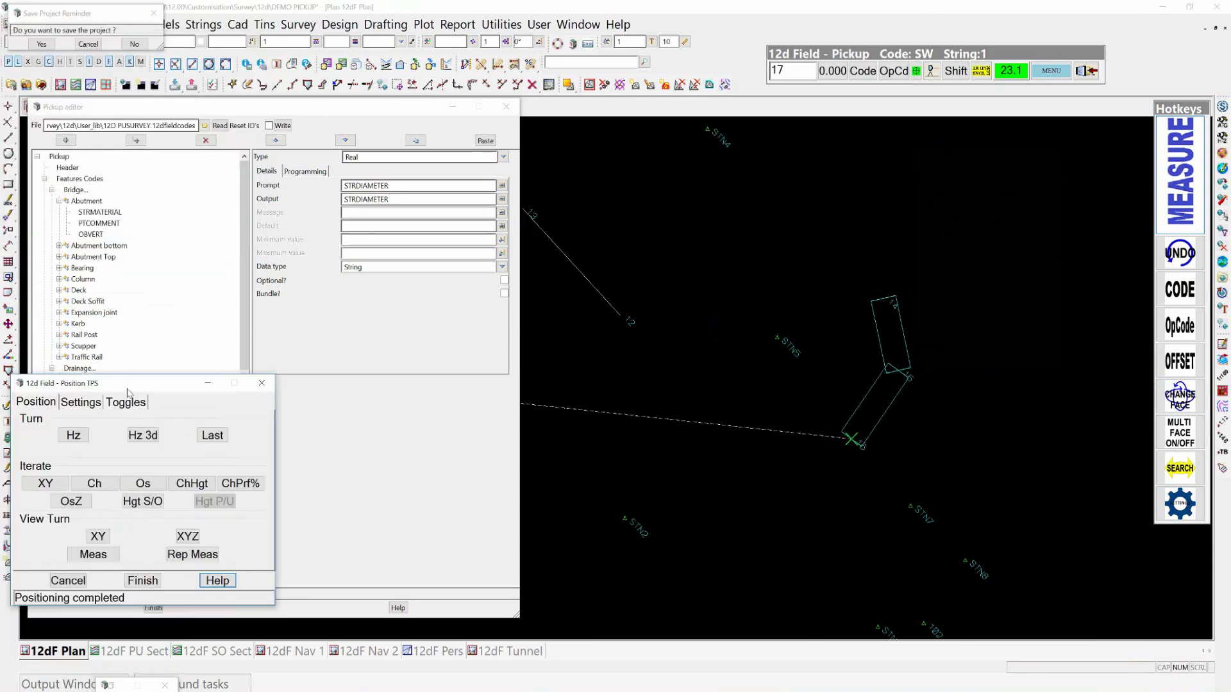
pyautogui.click(146, 581)
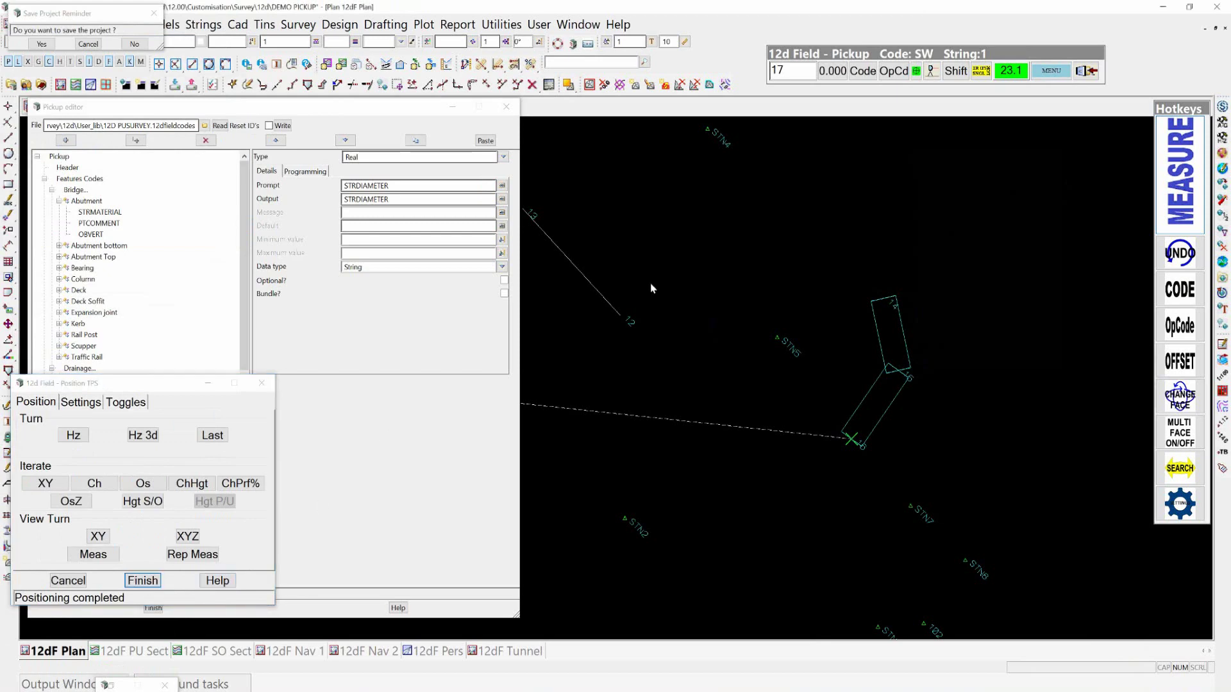
pyautogui.click(504, 157)
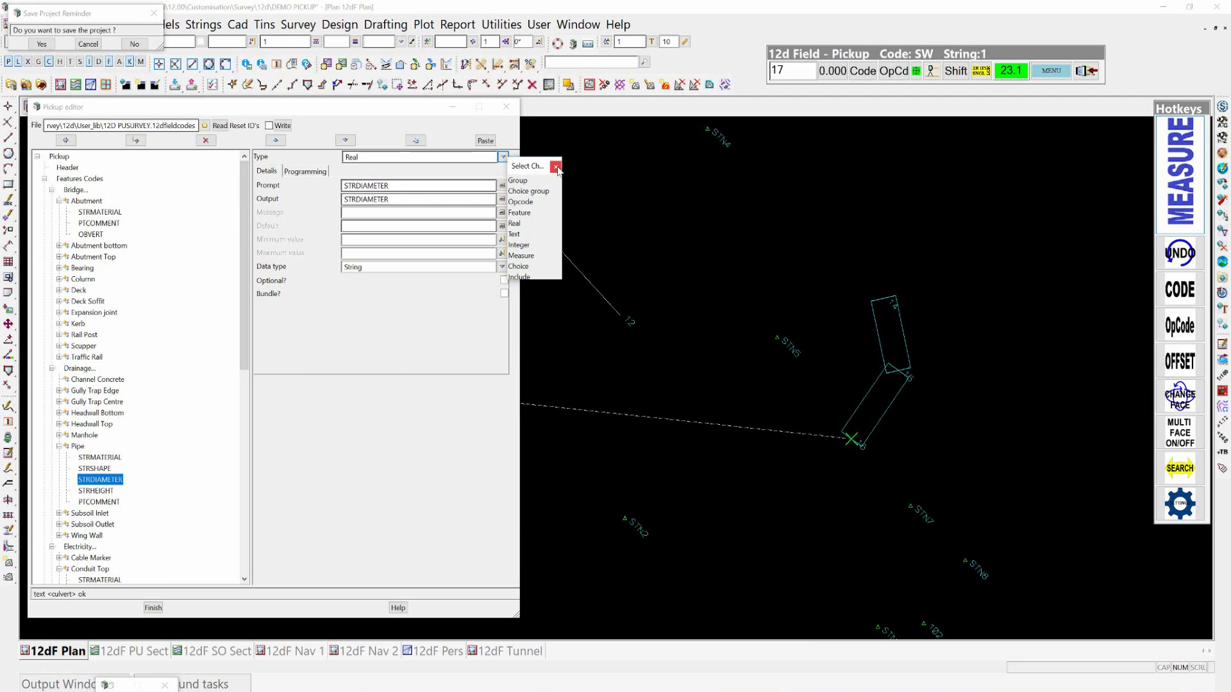
pyautogui.click(556, 167)
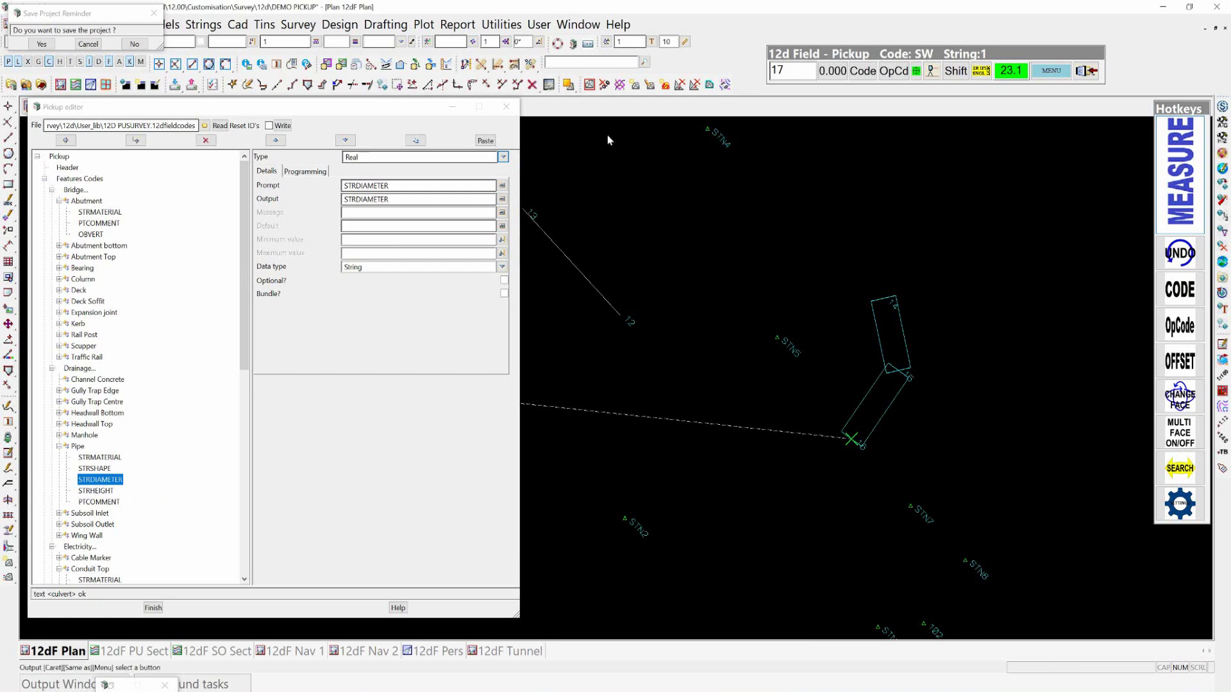
# - Examine the Header, Features Codes and Opcodes groups and the available group types in the Pickup editor
pyautogui.click(45, 179)
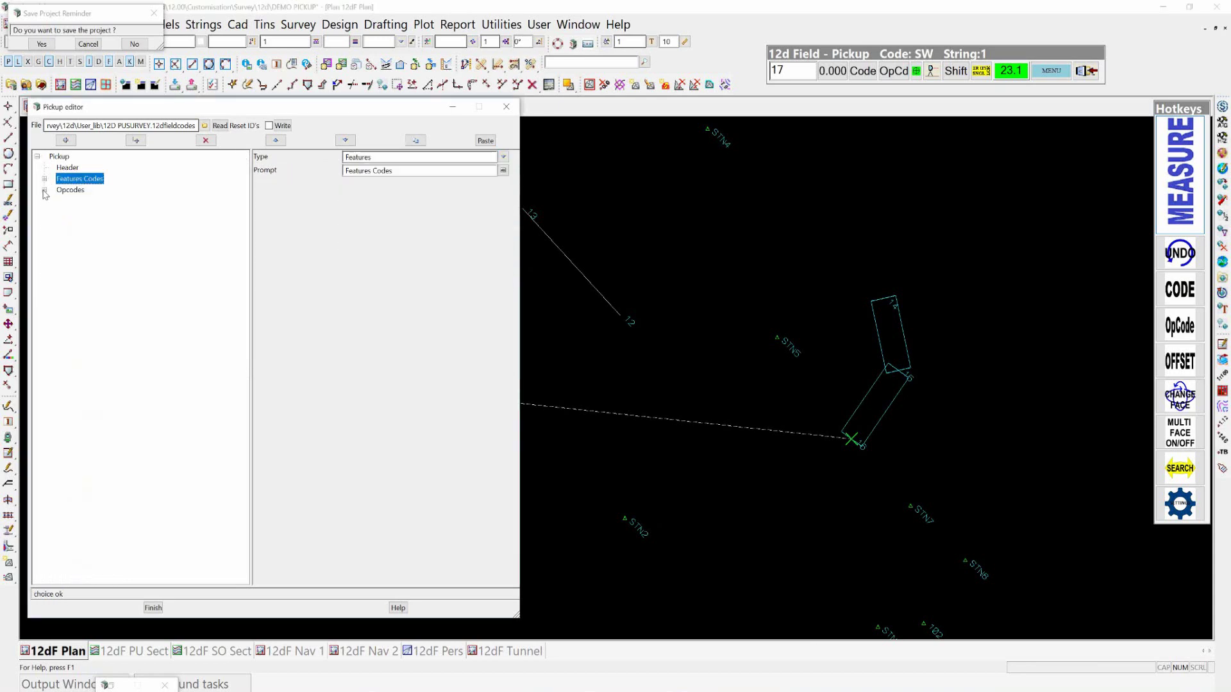
pyautogui.click(44, 190)
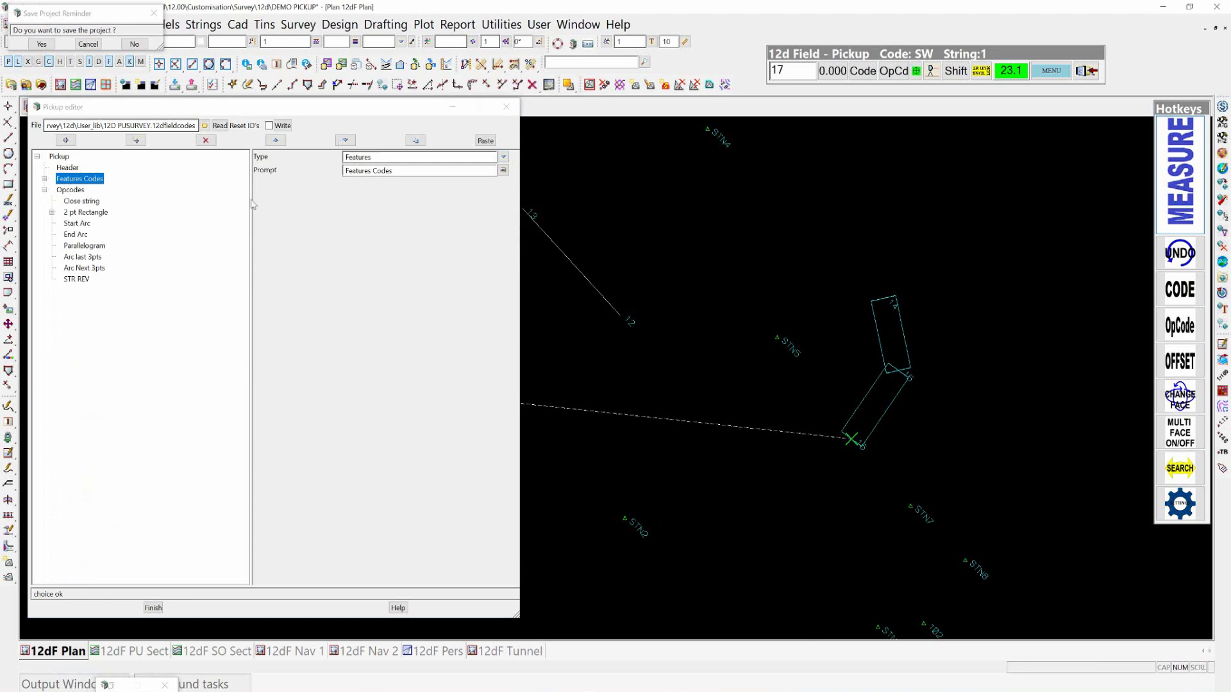
pyautogui.click(73, 191)
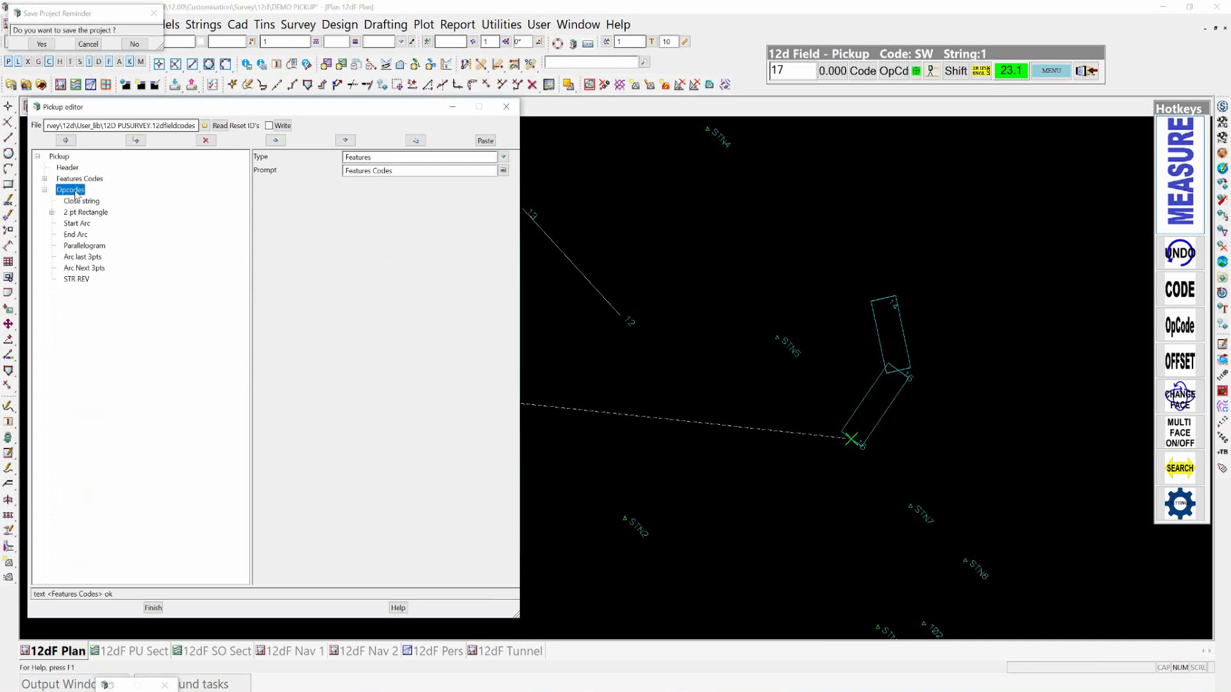
pyautogui.click(504, 157)
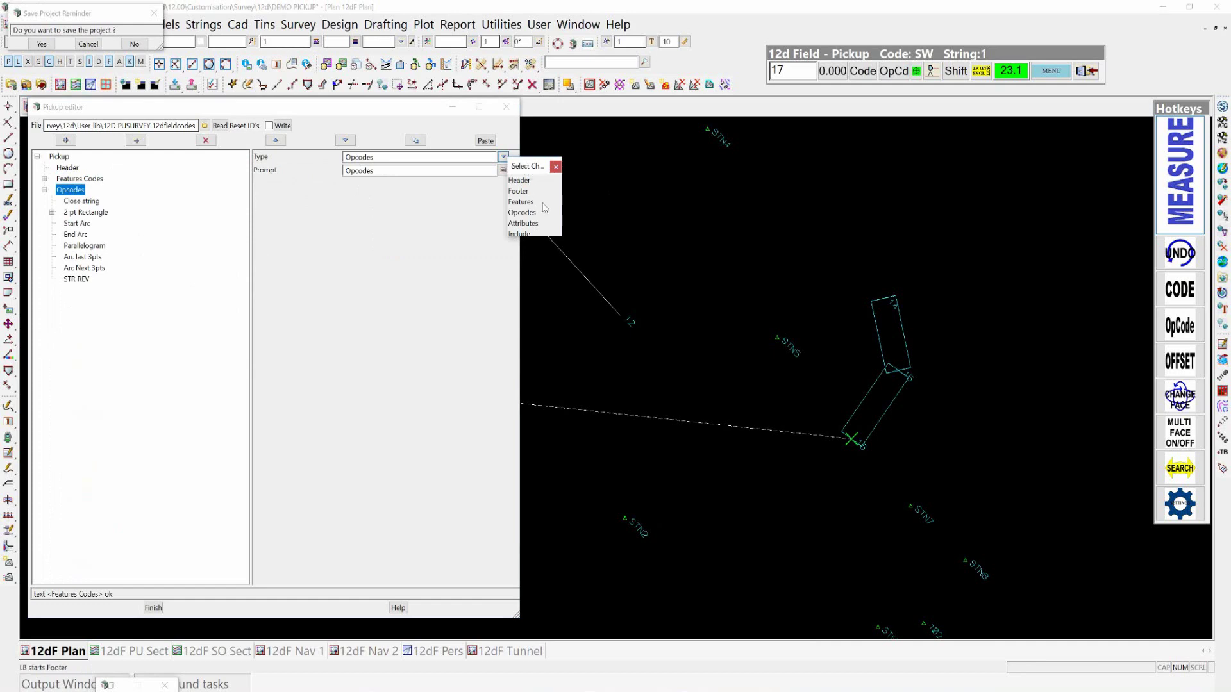
pyautogui.click(78, 180)
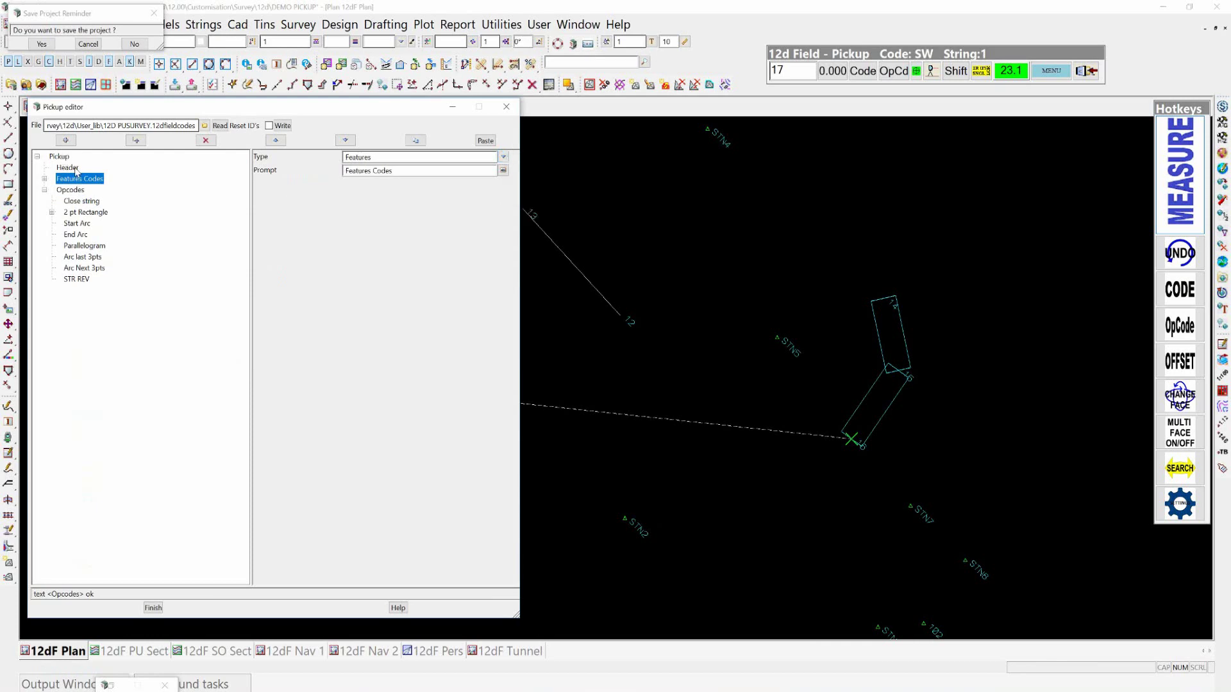
pyautogui.click(68, 167)
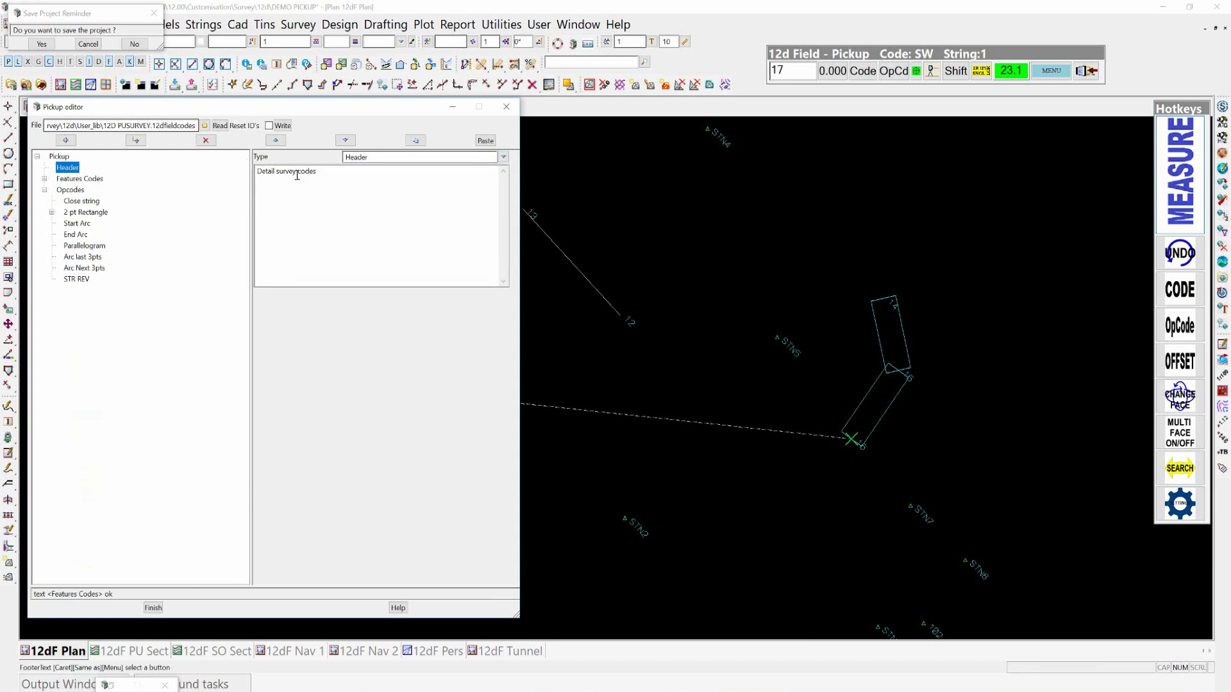
pyautogui.click(82, 180)
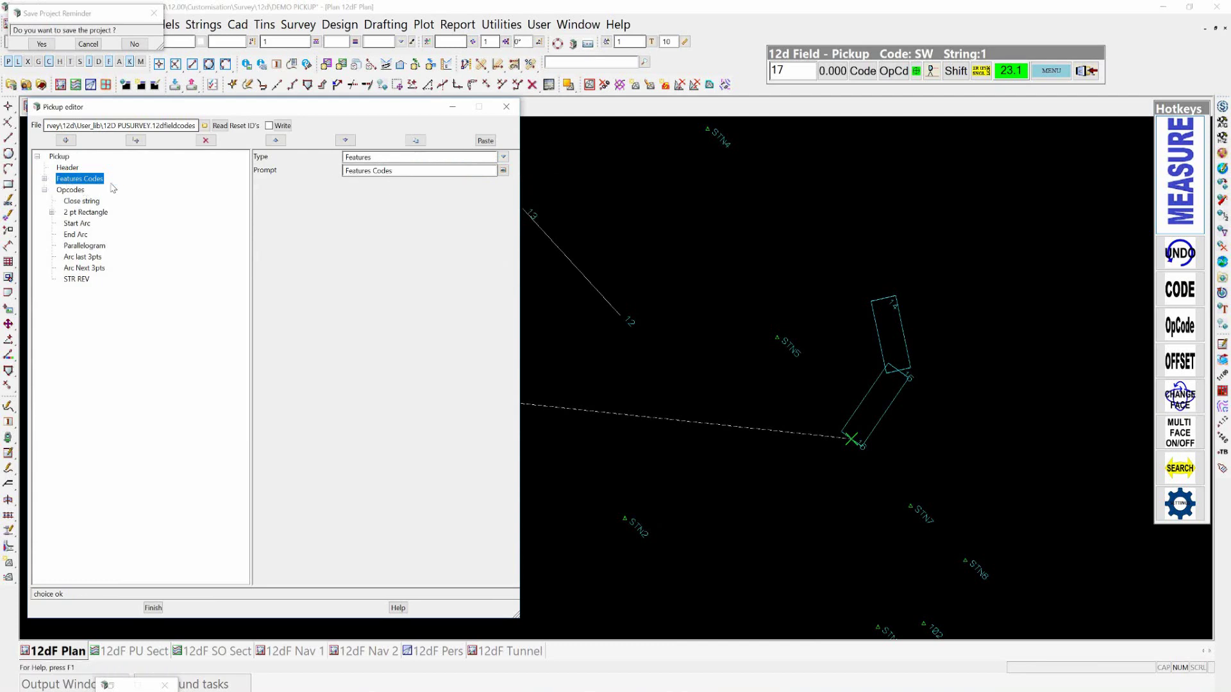
pyautogui.click(69, 191)
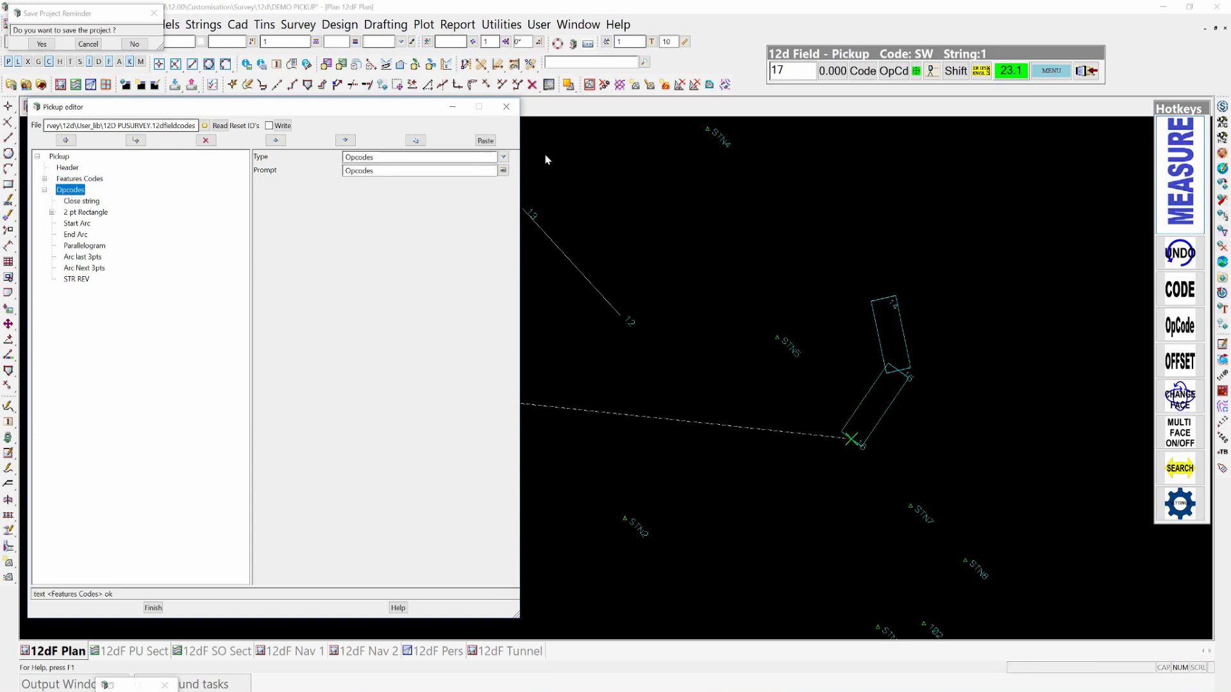
pyautogui.click(503, 158)
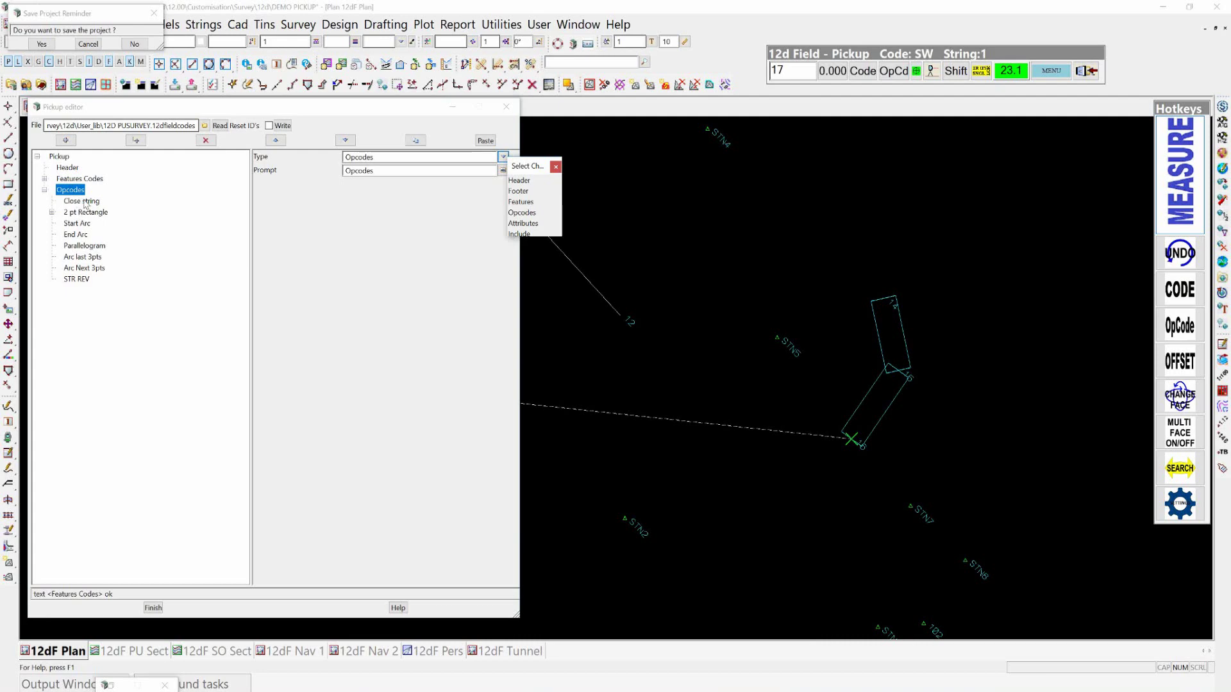
# - Examine the Arc last 3pts opcode's settings in the Pickup editor and the current pickup feature code
pyautogui.click(81, 258)
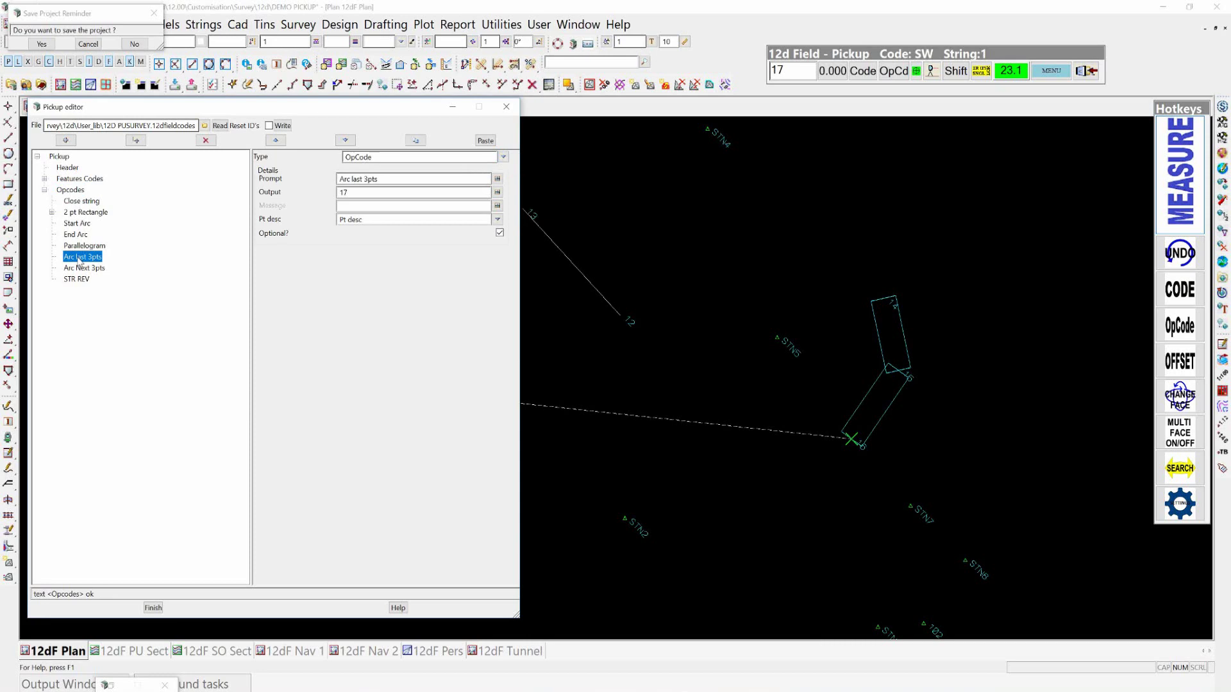
pyautogui.click(357, 197)
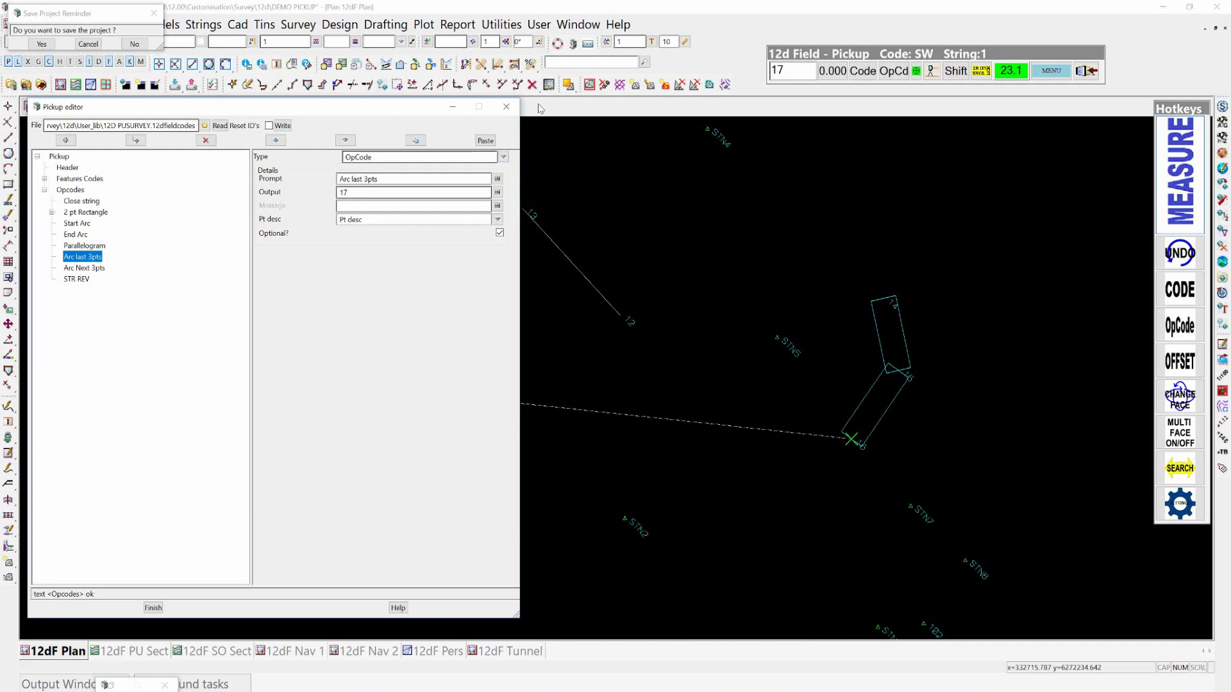
pyautogui.click(862, 73)
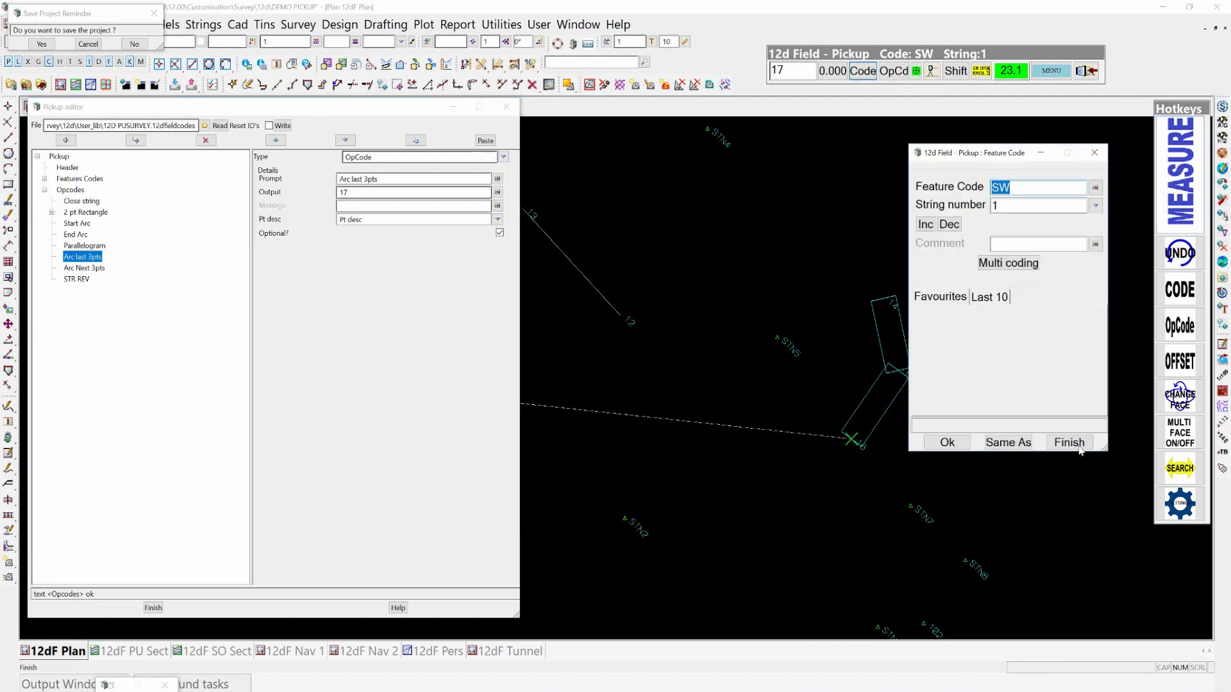
pyautogui.click(1079, 449)
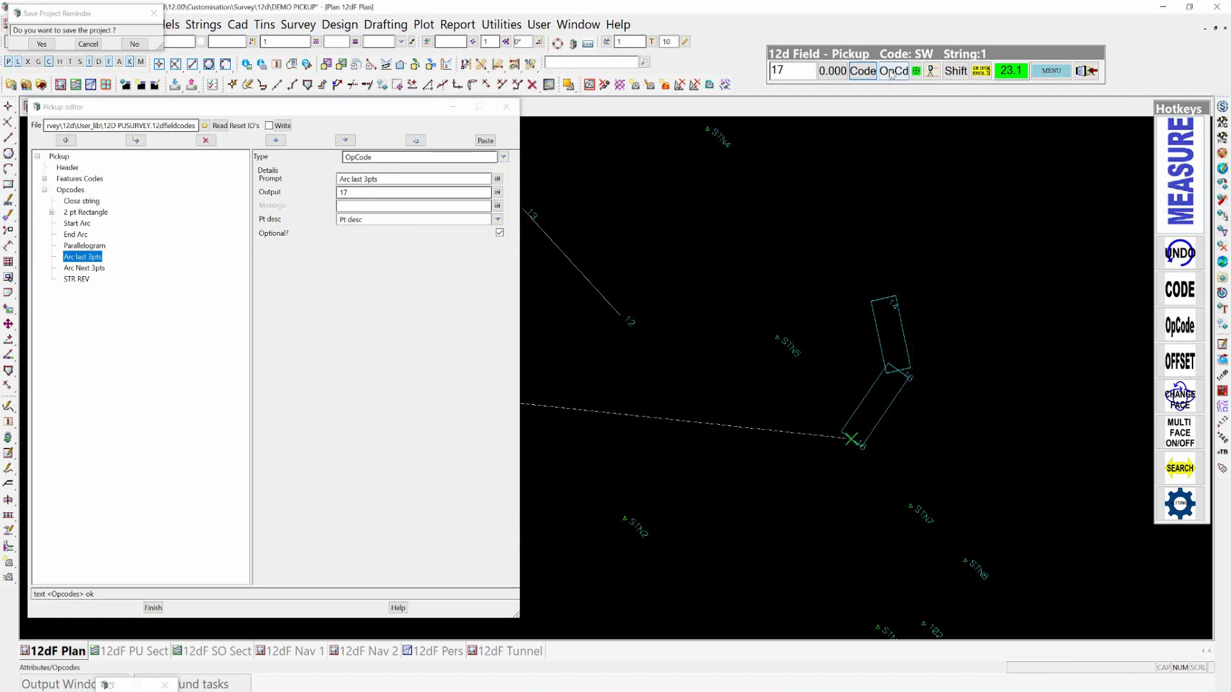
# - Apply the Arc last 3pts opcode to the pipe string through points 14 to 16 and save the project
pyautogui.click(892, 72)
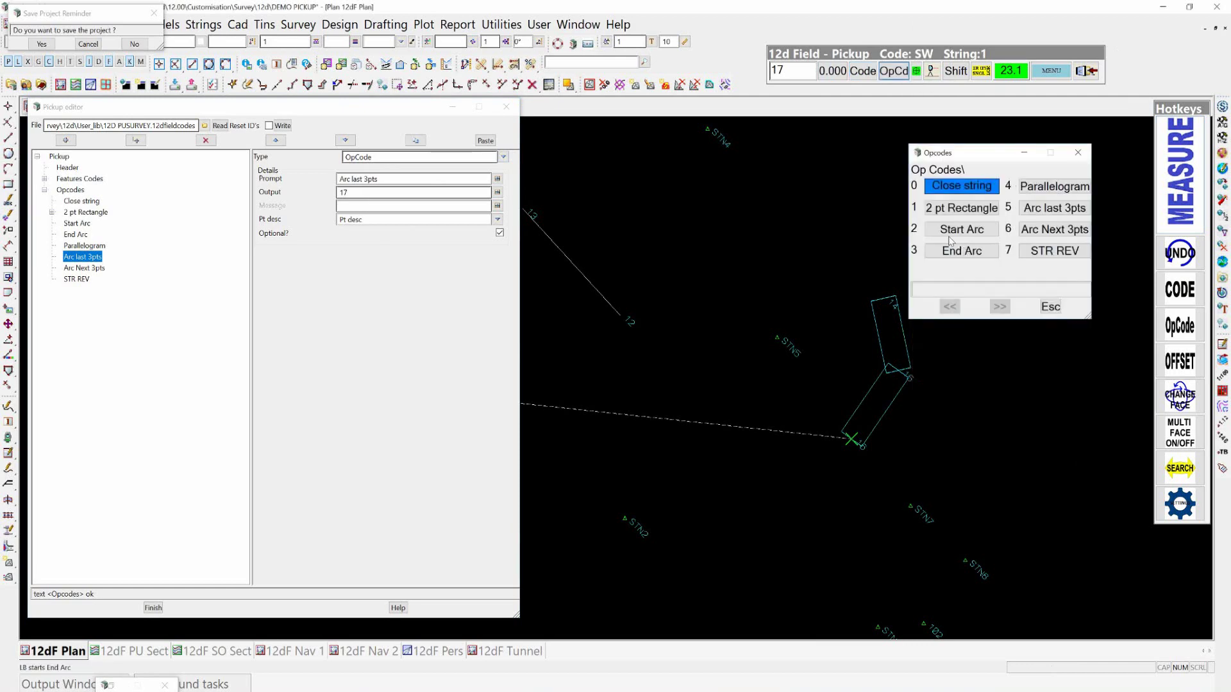
pyautogui.click(1045, 214)
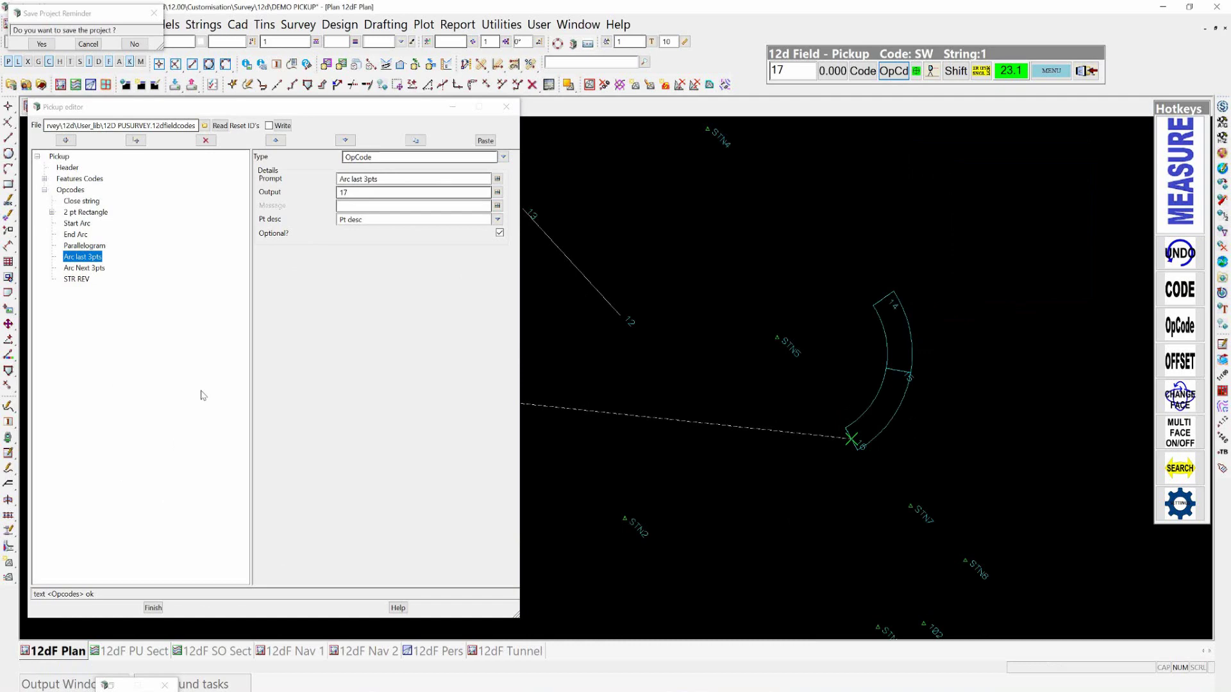
pyautogui.click(42, 44)
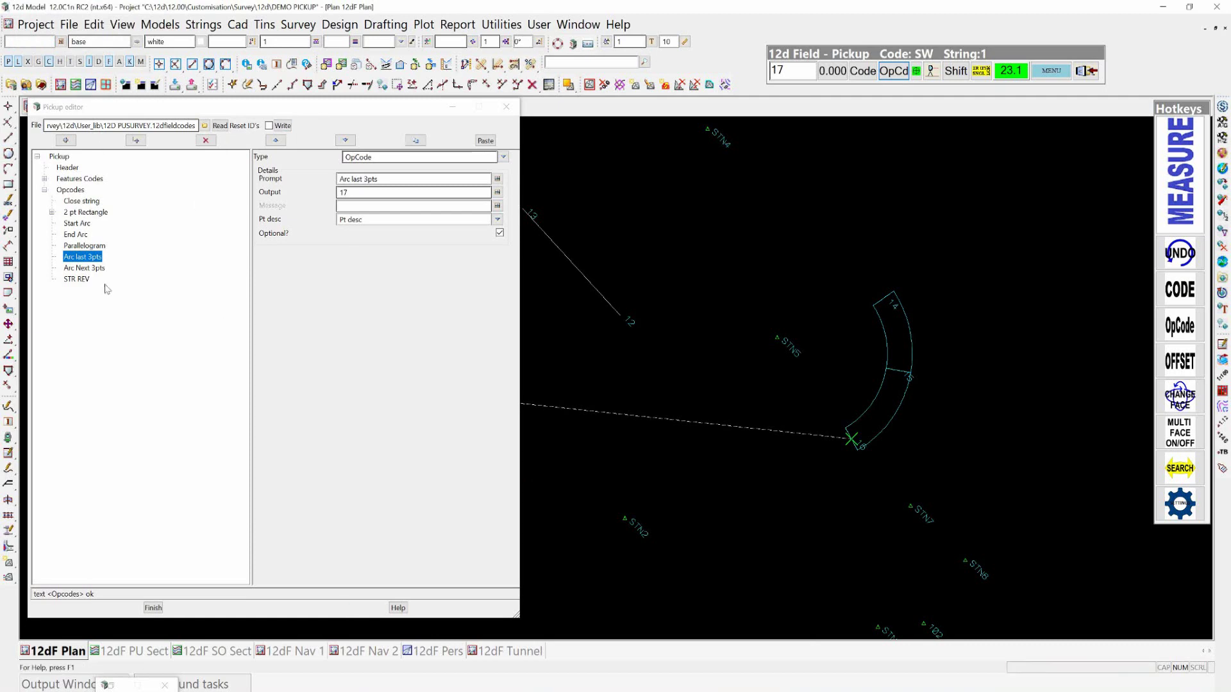
# - Add a new attribute of type Text under the Conduit Top feature in the Electricity feature codes
pyautogui.click(45, 179)
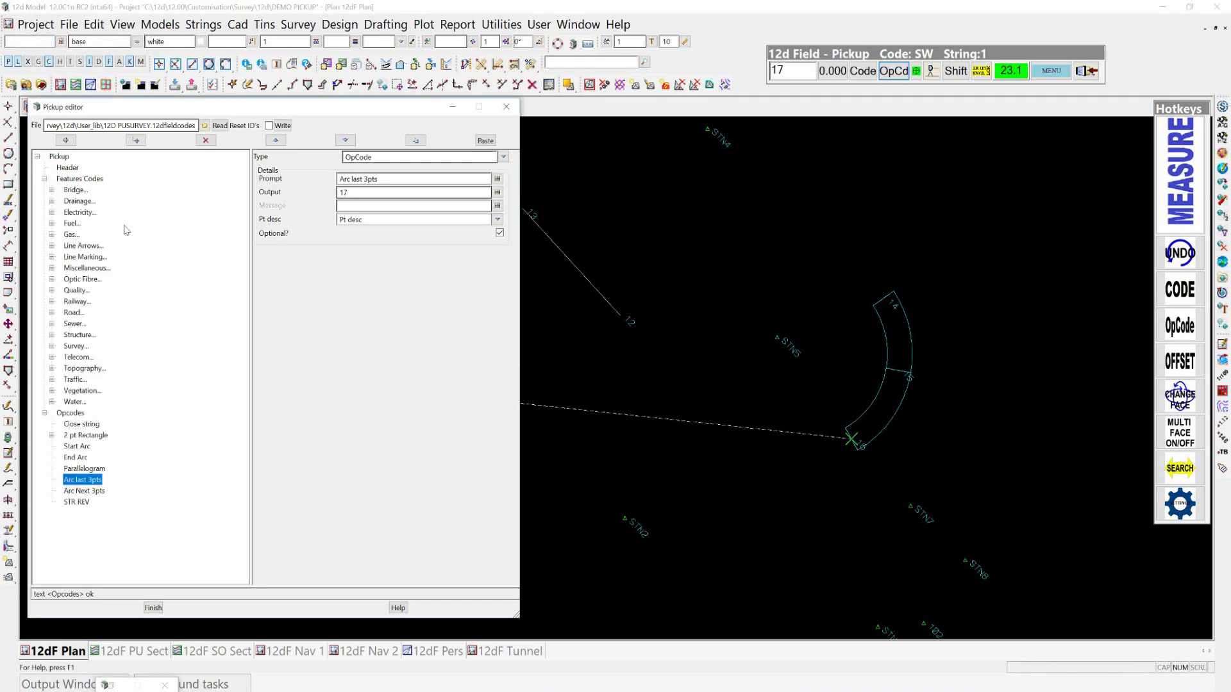
pyautogui.click(51, 191)
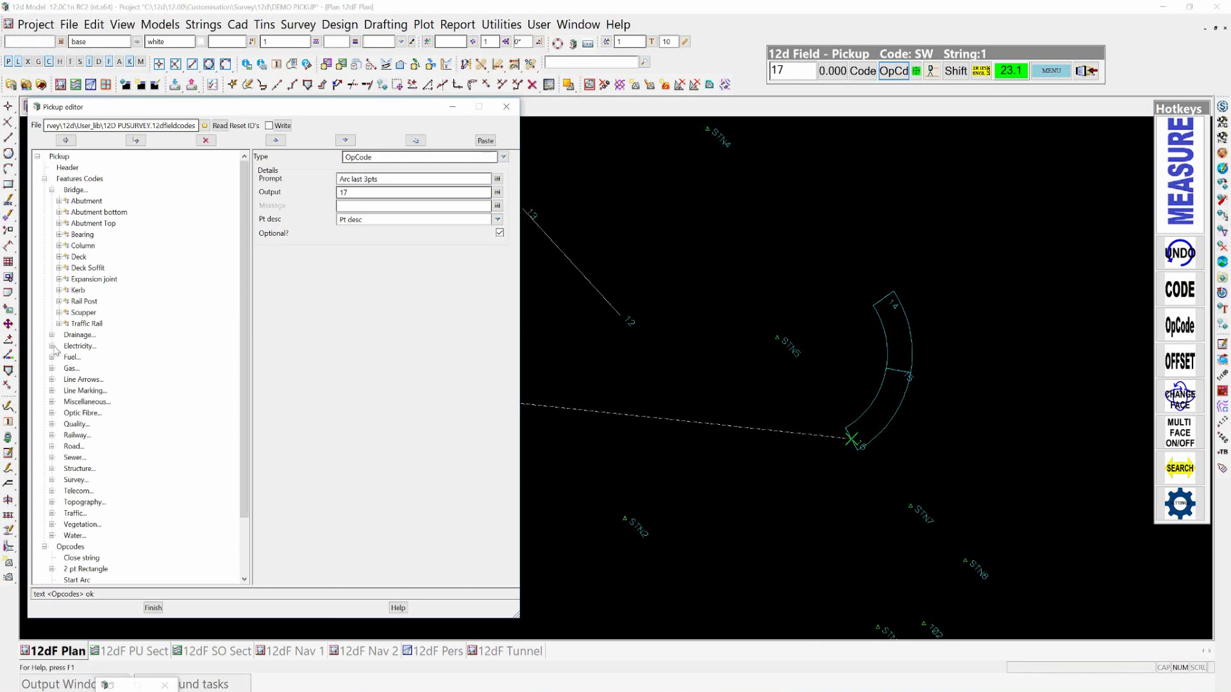
pyautogui.click(52, 346)
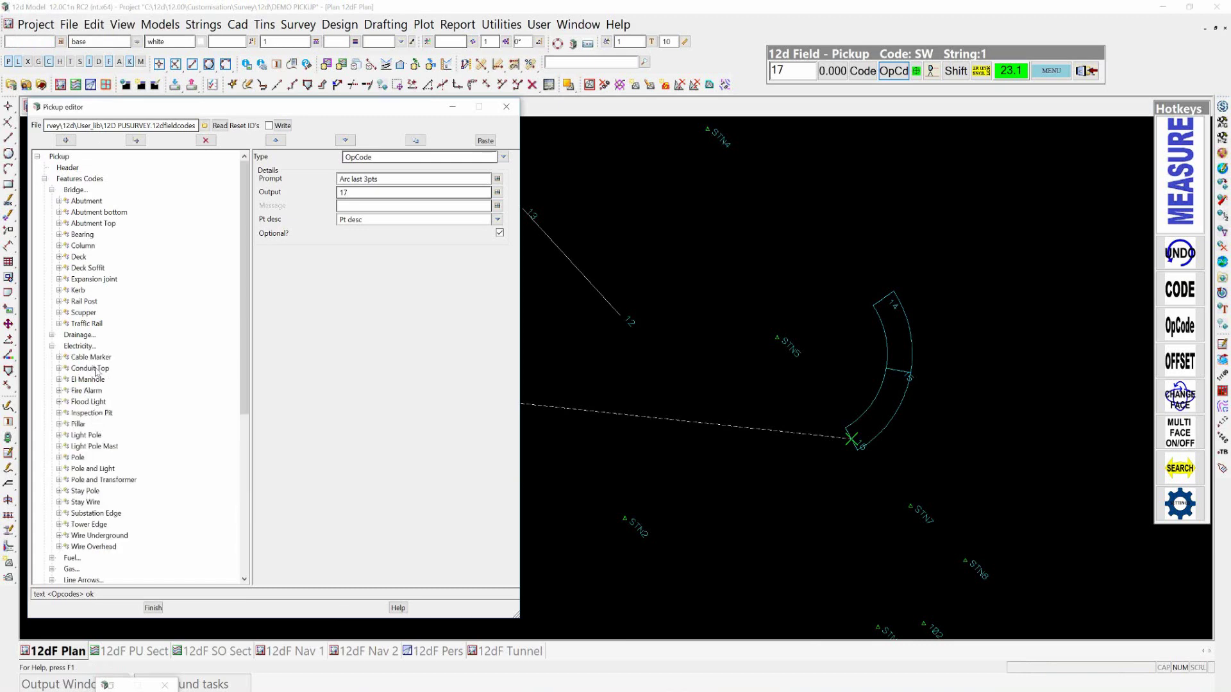
pyautogui.click(96, 369)
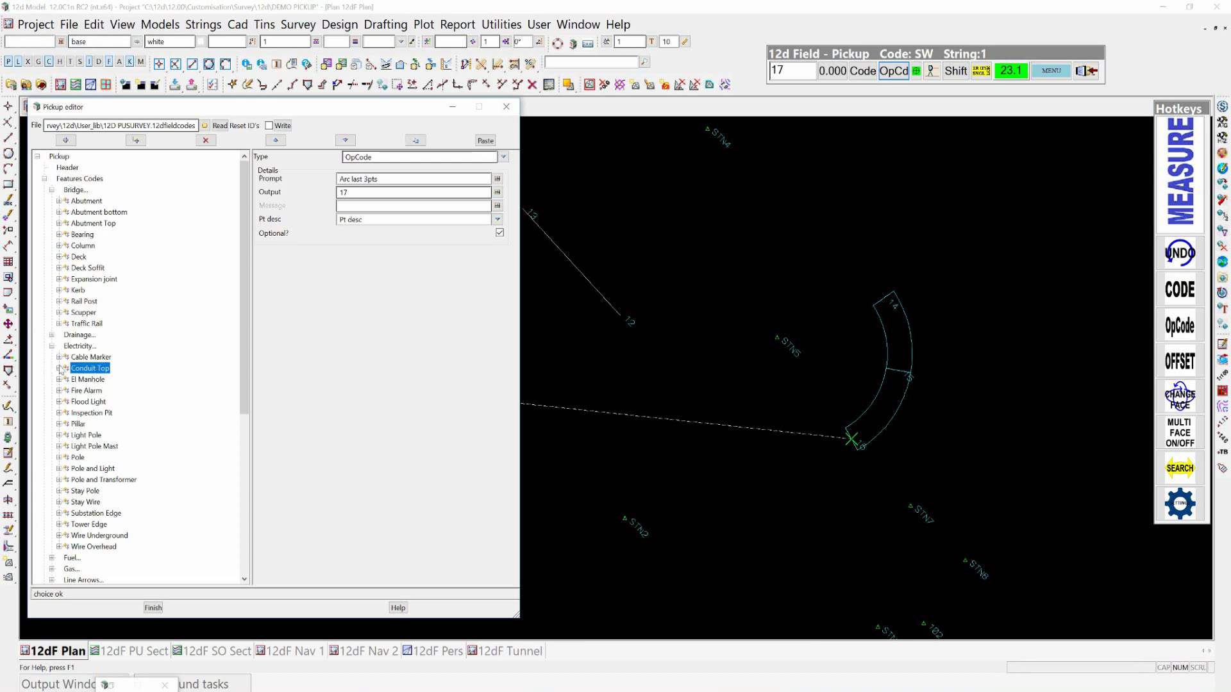
pyautogui.click(59, 370)
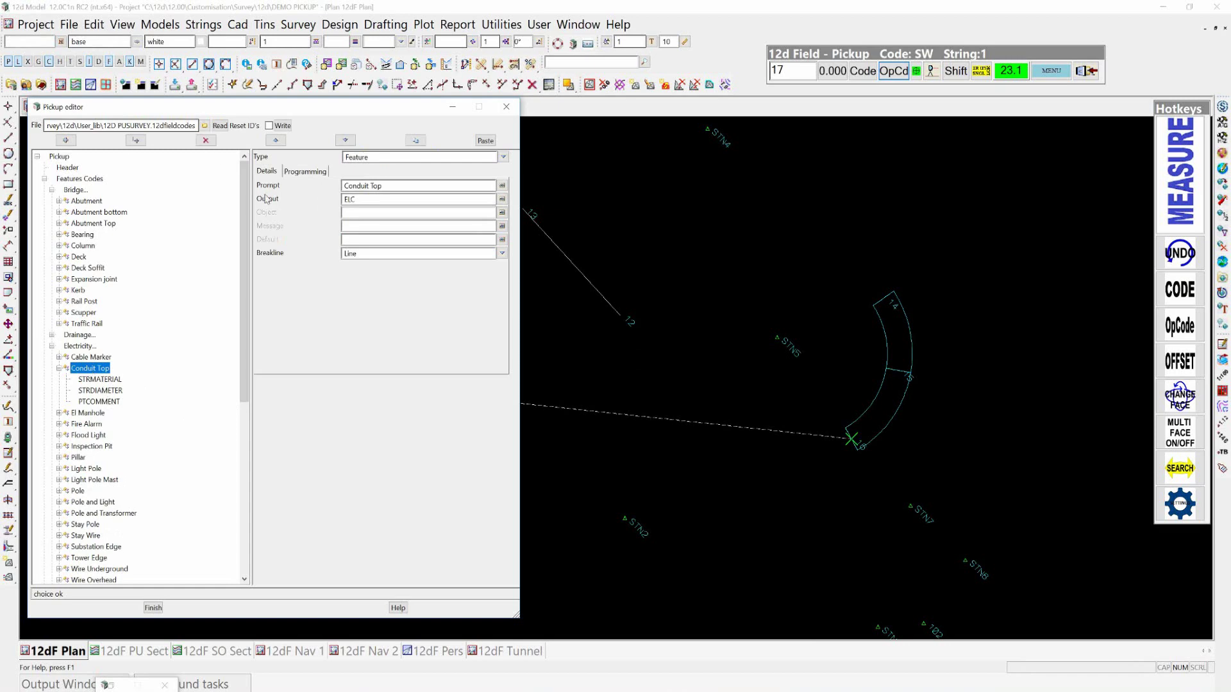
pyautogui.click(136, 141)
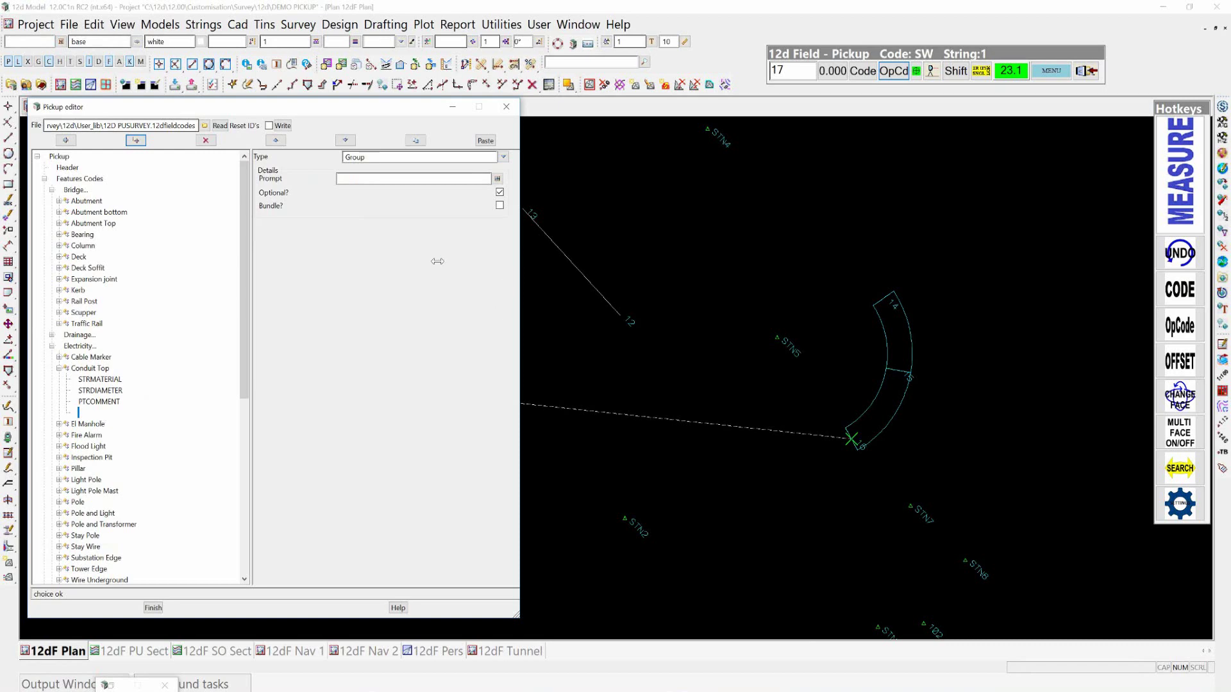
pyautogui.click(504, 160)
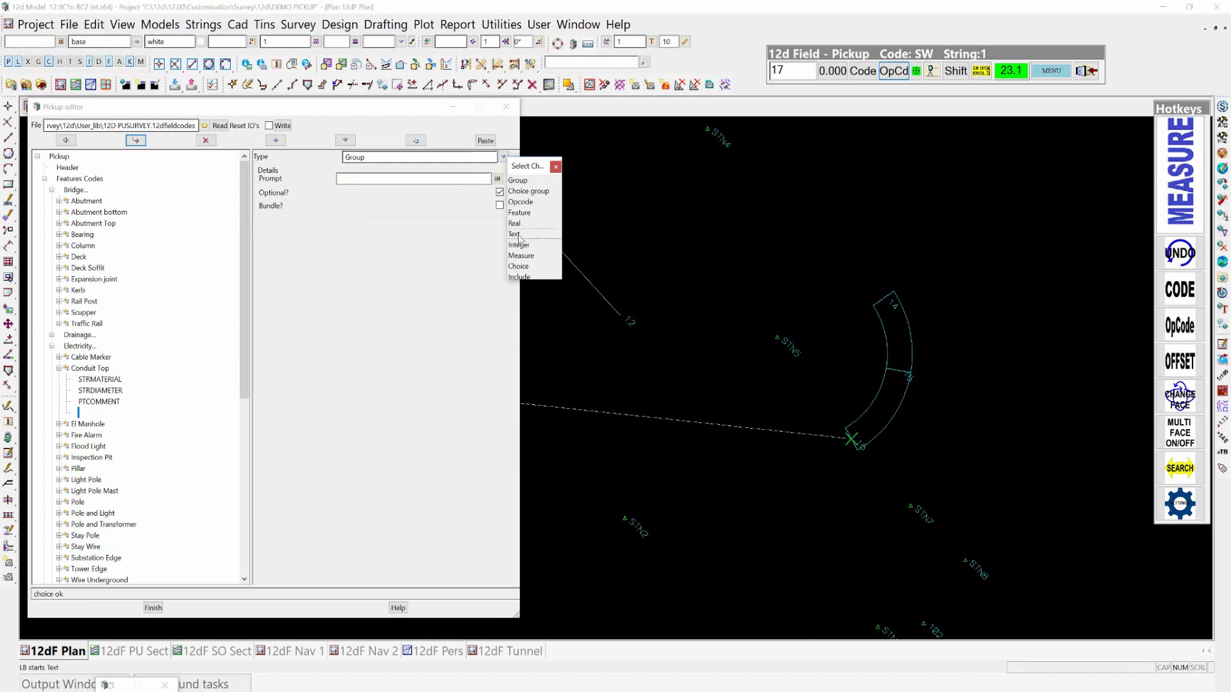
pyautogui.click(519, 234)
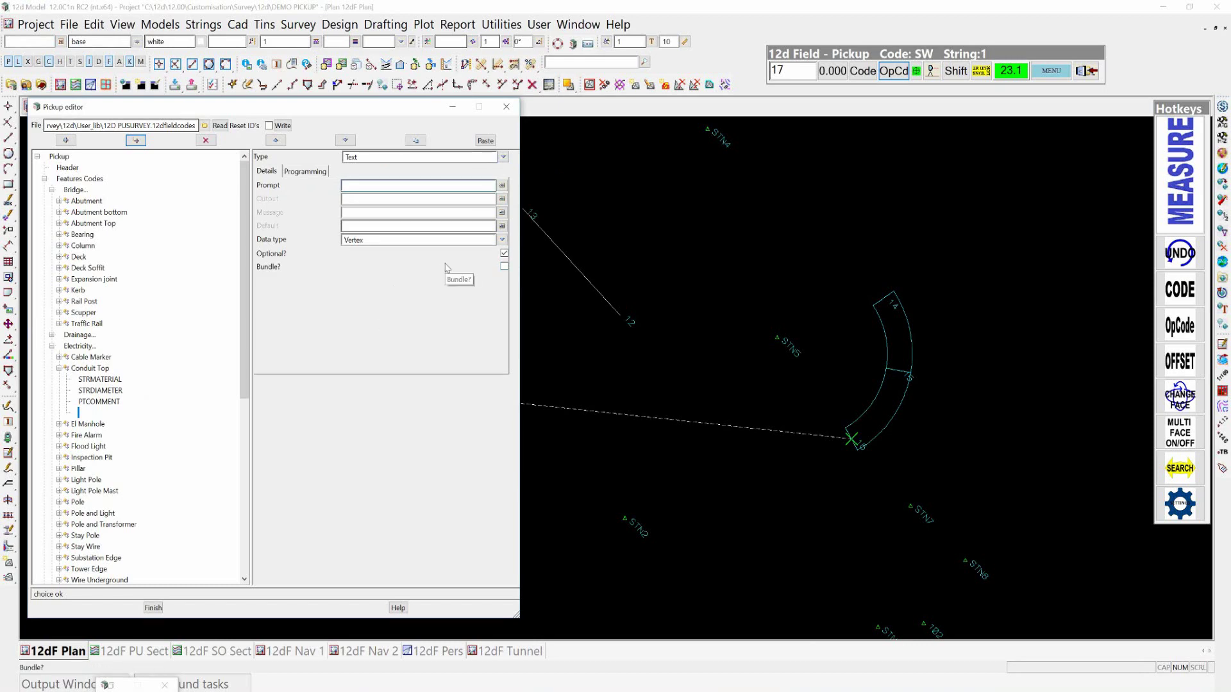
# - Set the new Conduit Top attribute's prompt and output to MESSAGE and its message to TOP CONDUIT
pyautogui.write('MESSAGE')
pyautogui.click(525, 240)
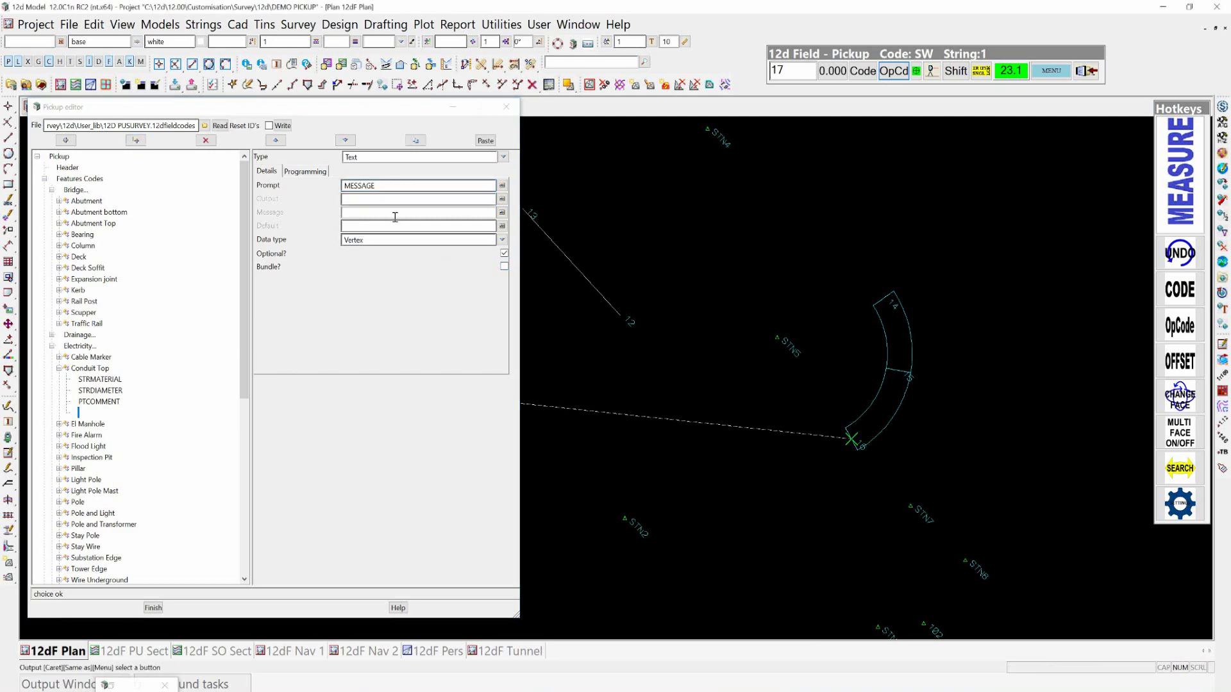
pyautogui.click(352, 200)
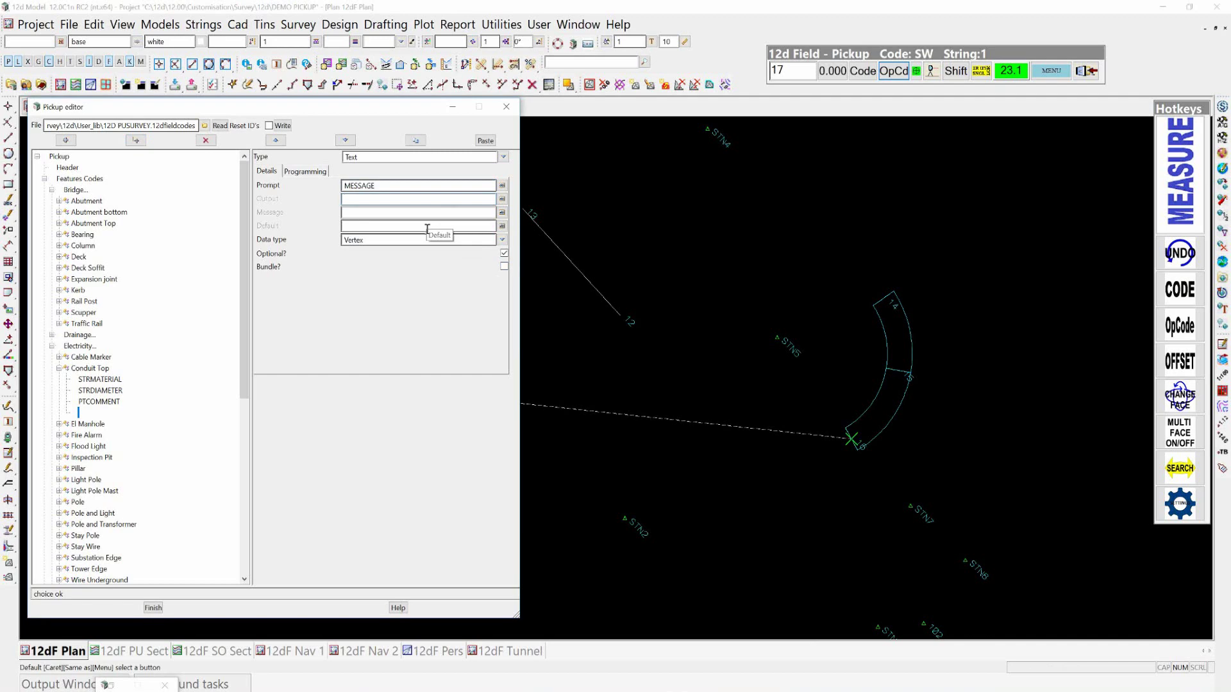
pyautogui.write('MESSAGE')
pyautogui.press('Tab')
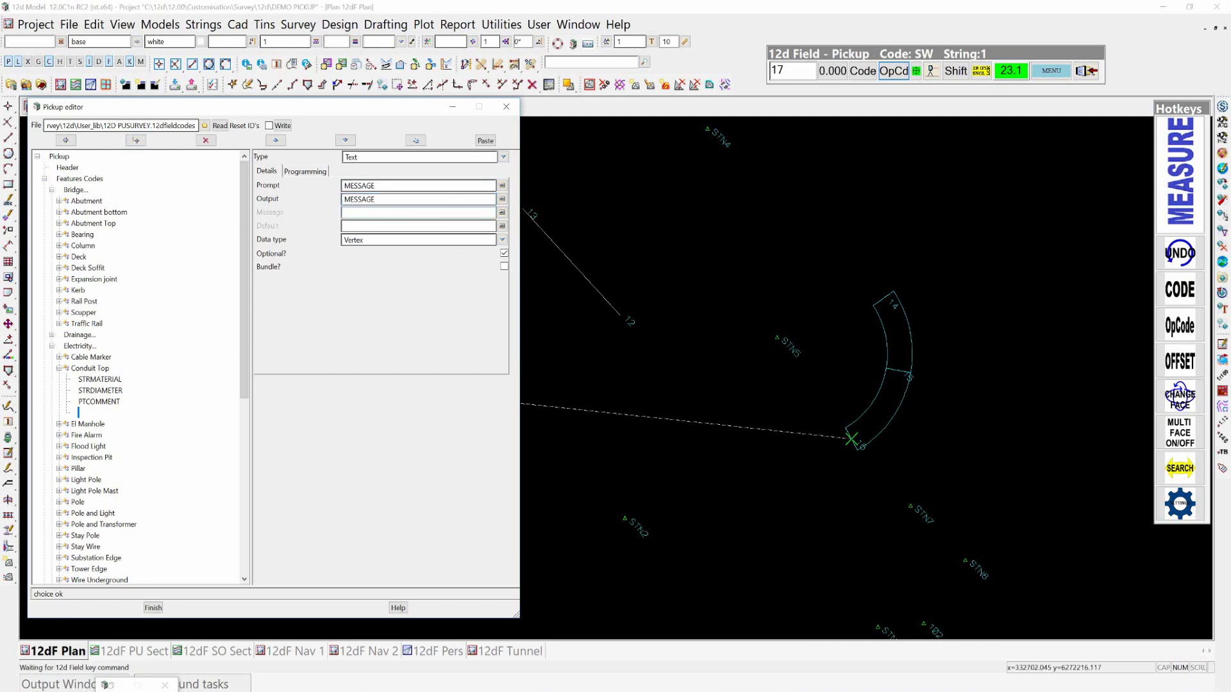
pyautogui.write('TOP CONDUIT')
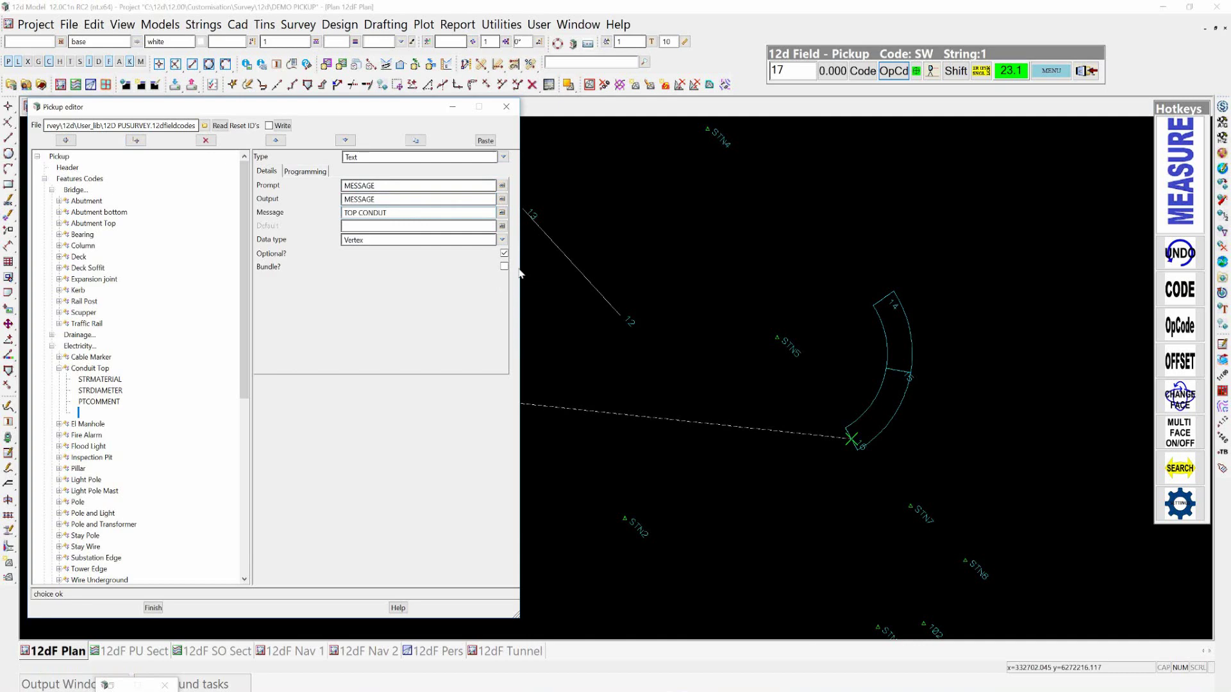
pyautogui.press('BackSpace')
pyautogui.press('BackSpace')
pyautogui.write('IT')
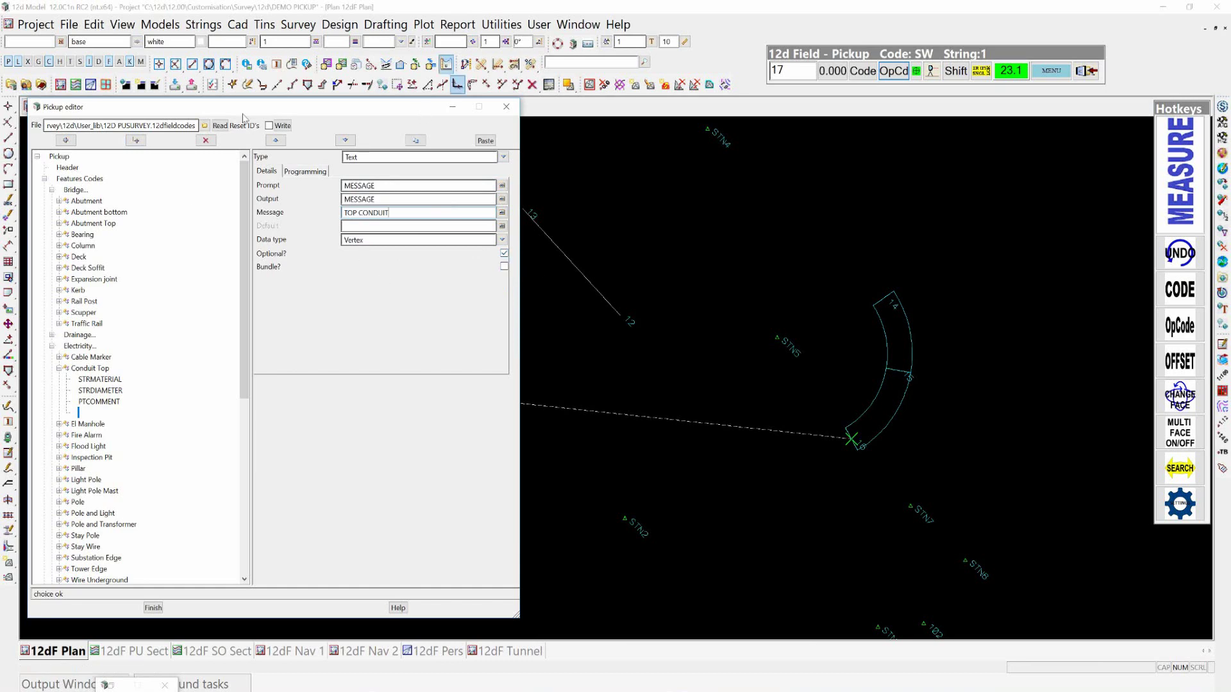
# - Write the edited codes to 12D PUSURVEY.12dfieldcodes, replacing the existing file
pyautogui.click(283, 126)
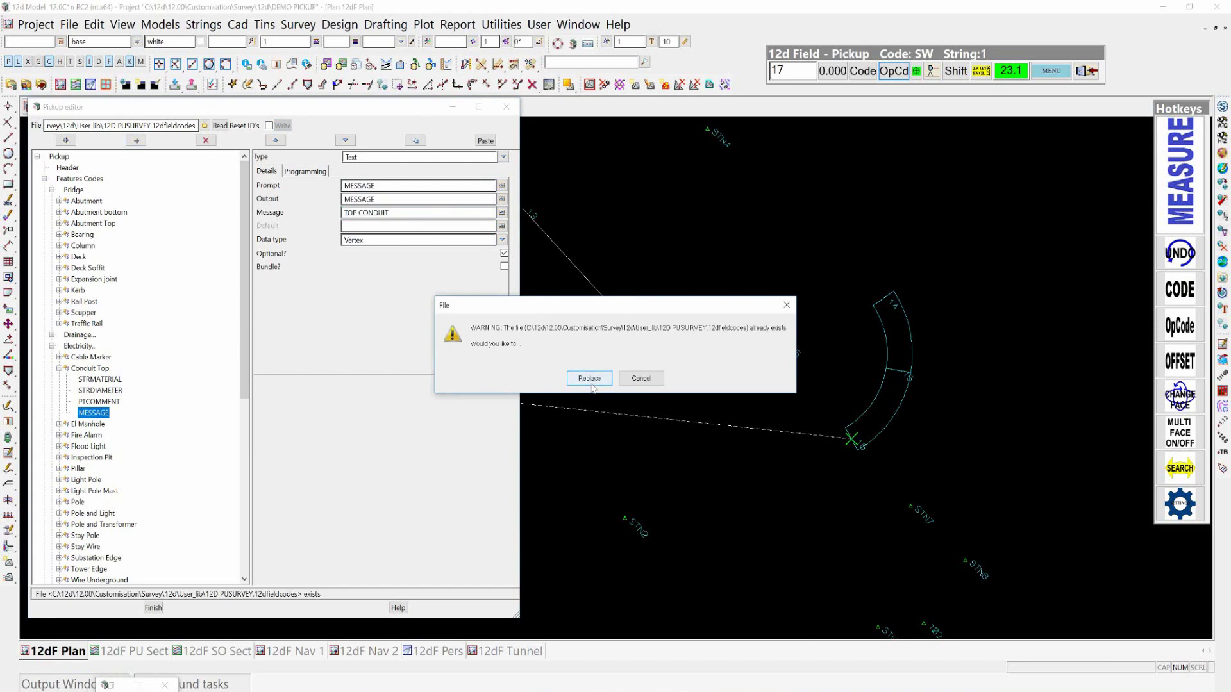
pyautogui.click(590, 378)
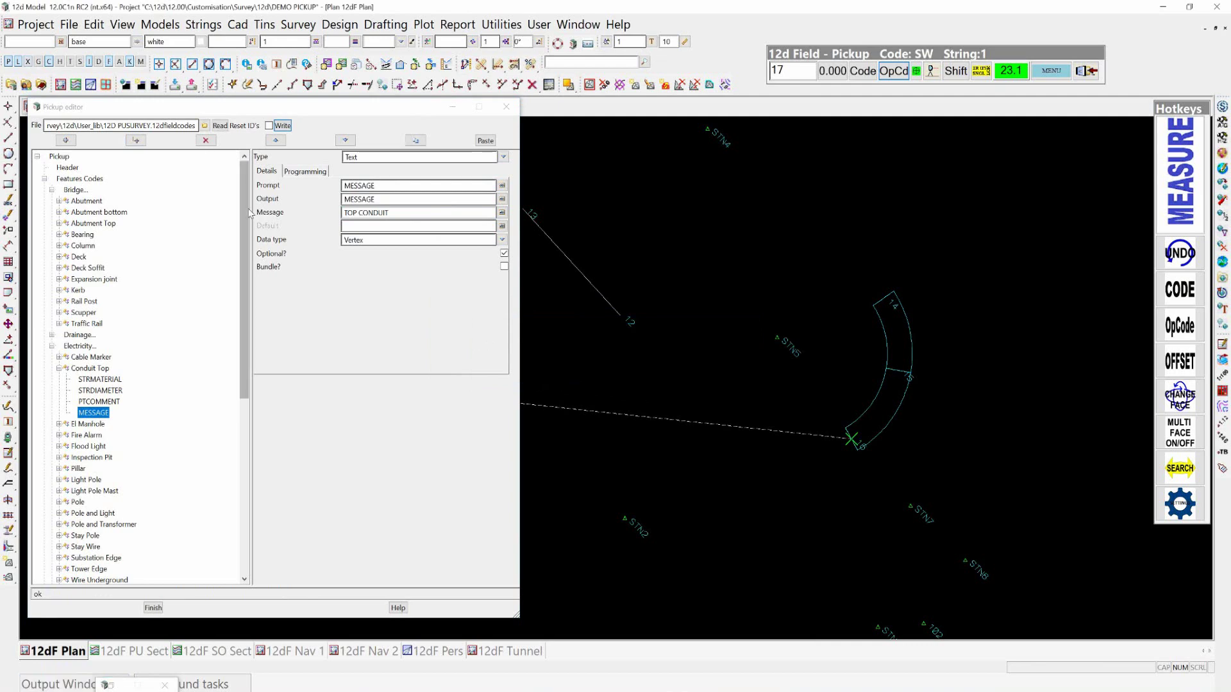
pyautogui.scroll(-8, 81, 284)
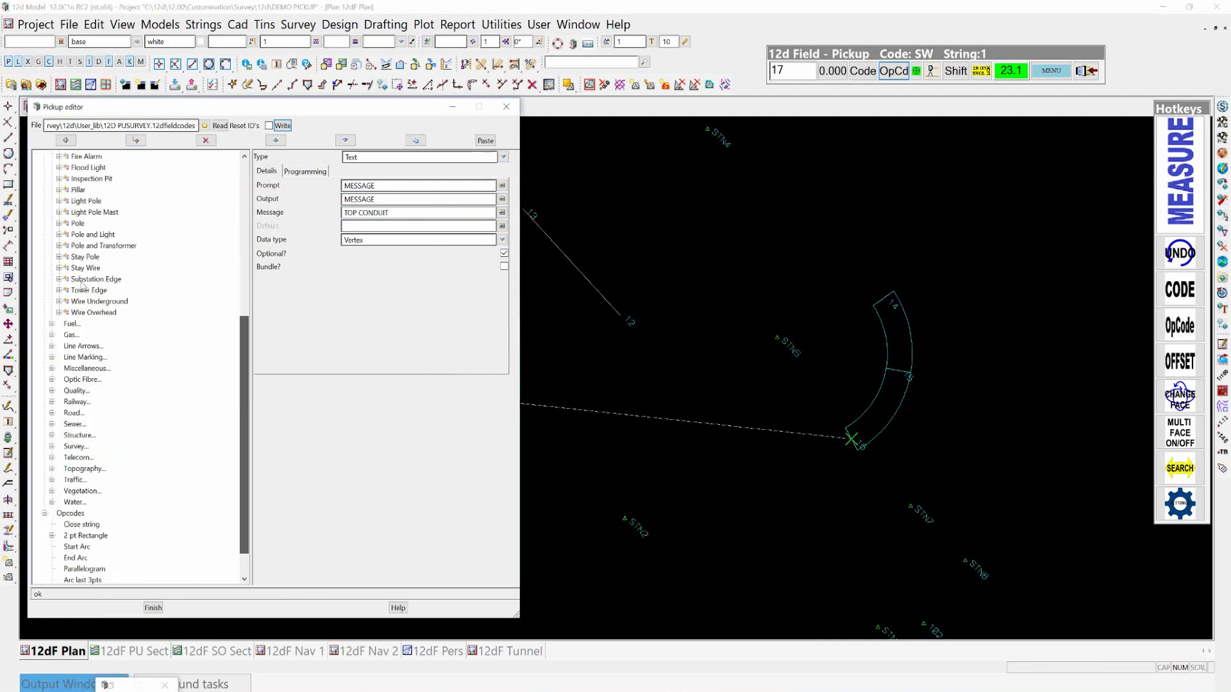
pyautogui.scroll(8, 182, 281)
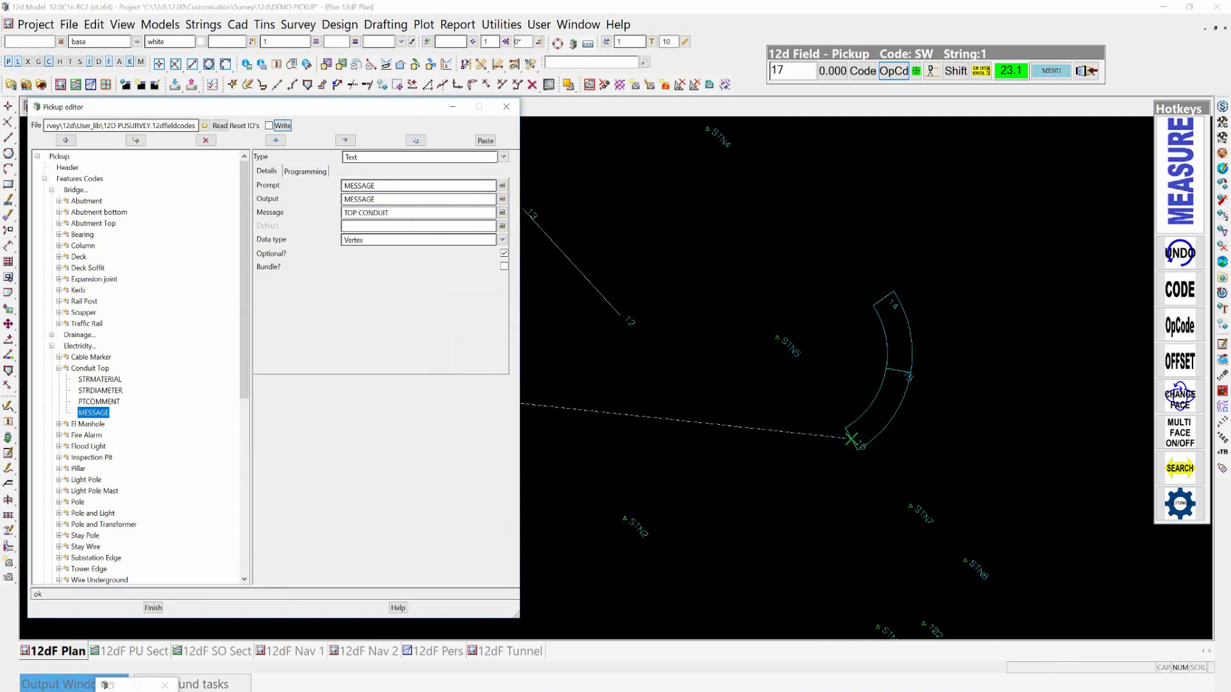
pyautogui.moveTo(415, 690)
pyautogui.click(414, 654)
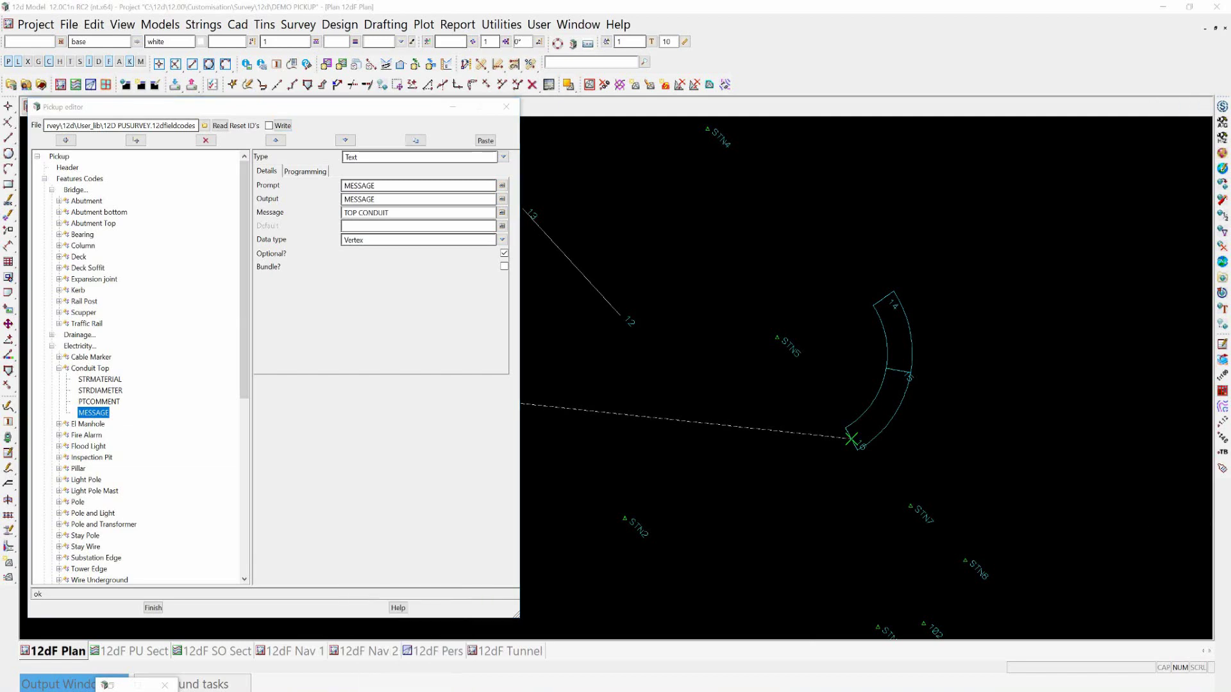